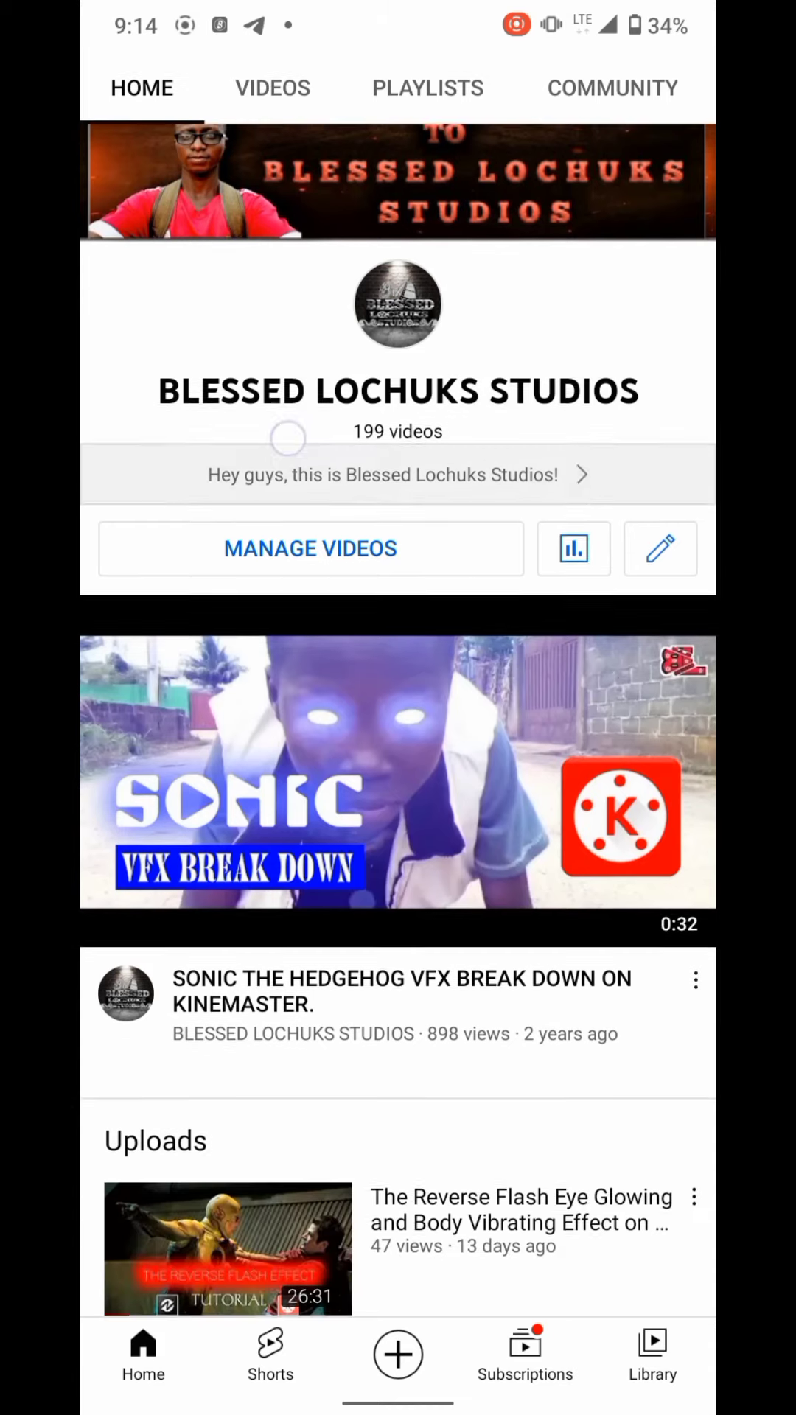
{"action": "scroll", "coordinate": [398, 774], "scroll_direction": "down", "scroll_amount": 3}
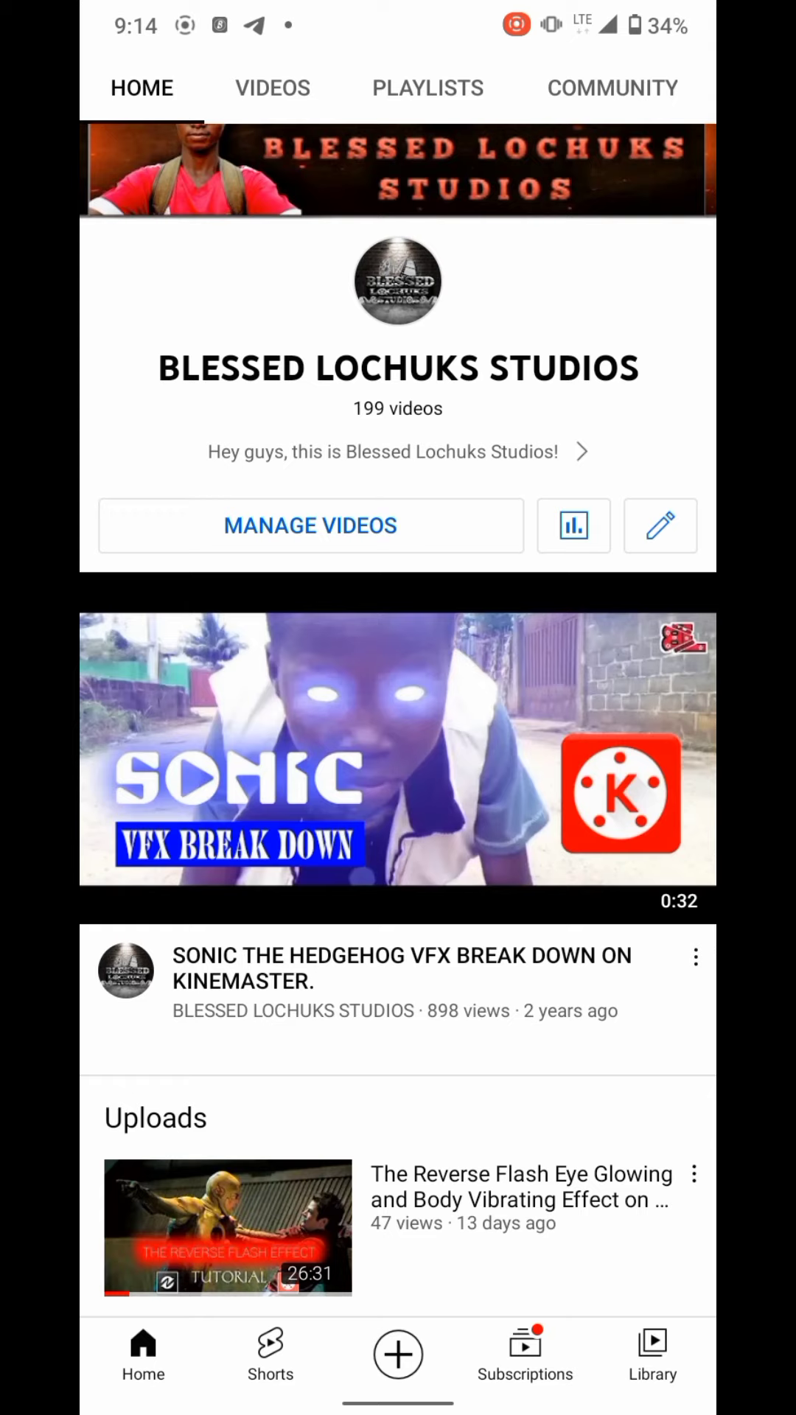
{"action": "scroll", "coordinate": [398, 774], "scroll_direction": "up", "scroll_amount": 3}
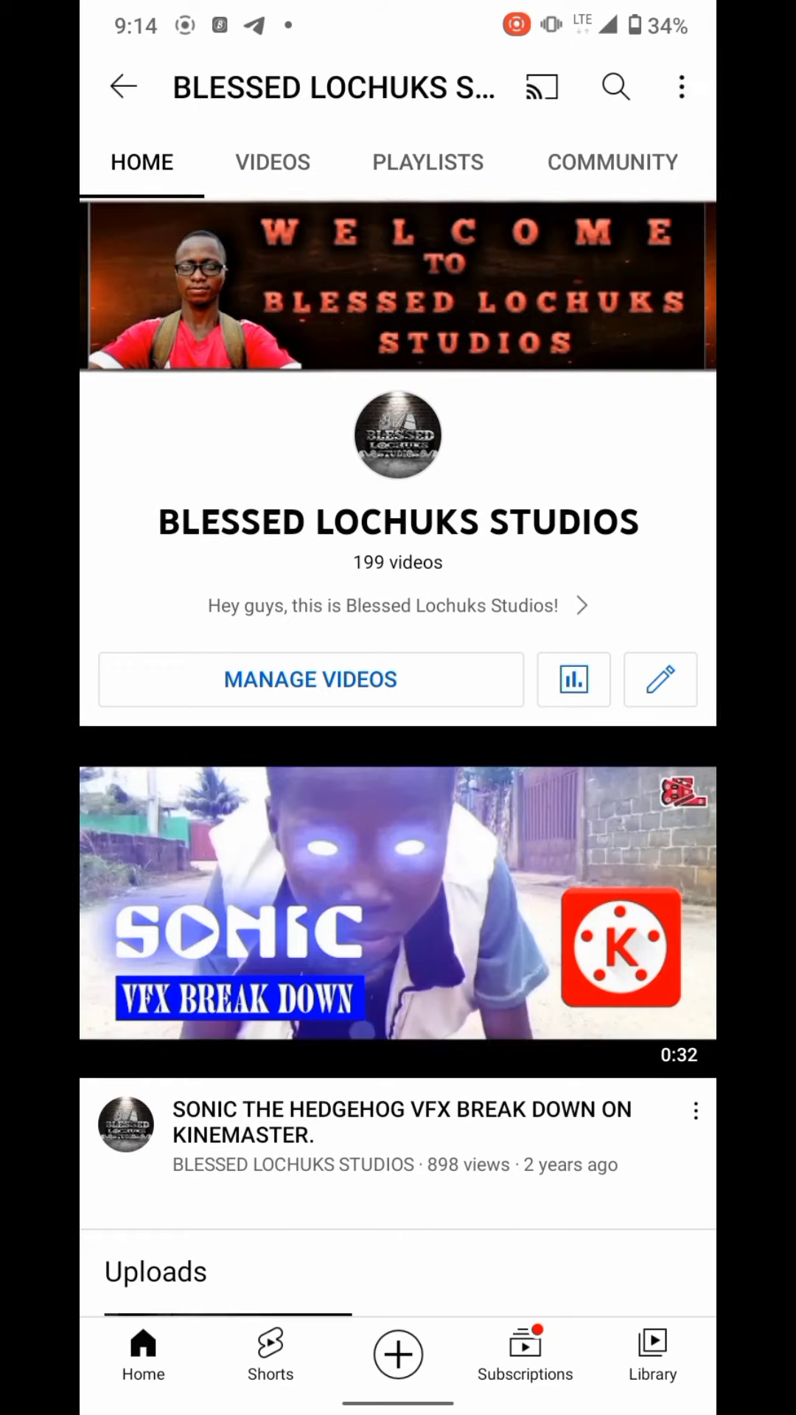
Step: Go back from the BLESSED LOCHUKS STUDIOS channel page to the YouTube home feed
{"action": "left_click", "coordinate": [122, 86]}
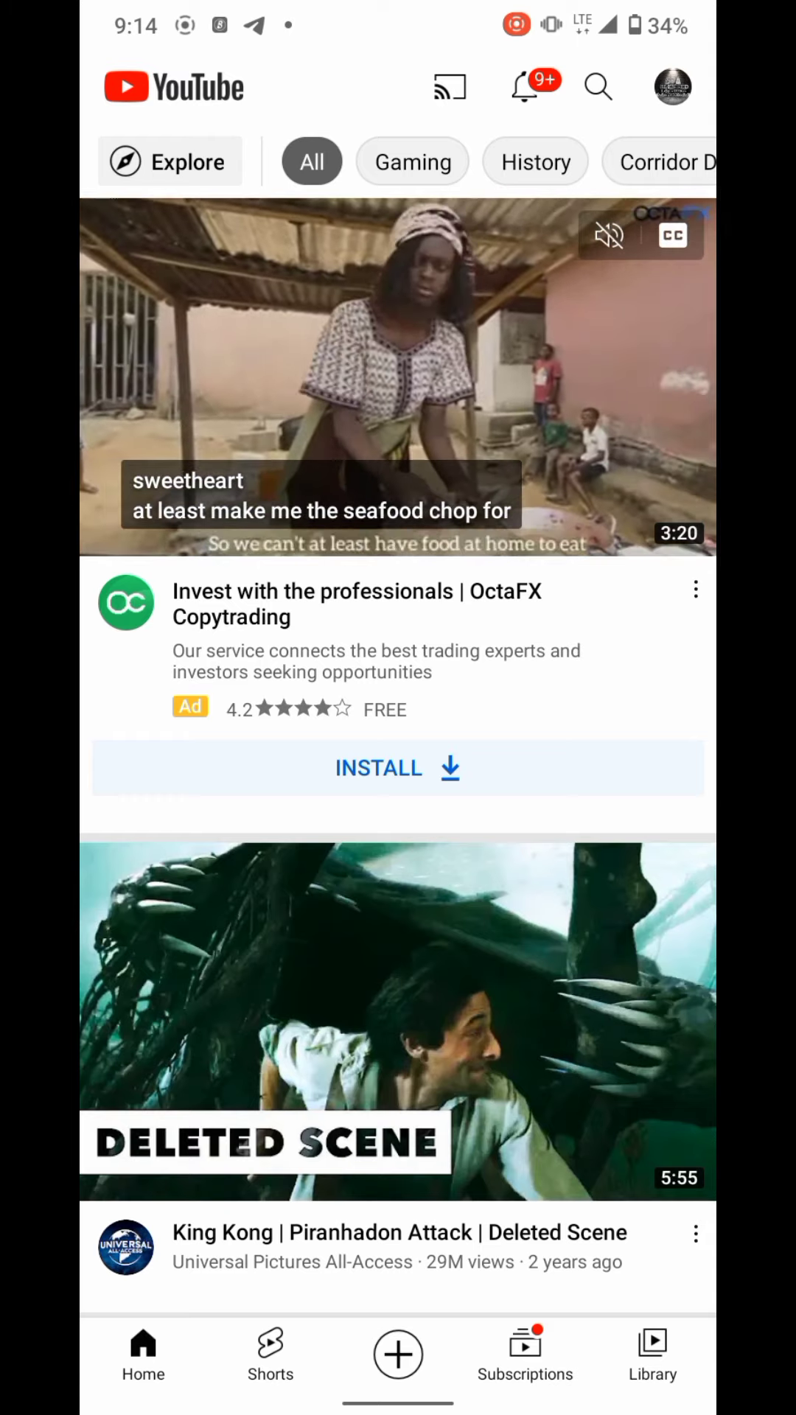
Step: Bring up the signed-in accounts list, then dismiss it to stay on the home feed
{"action": "left_click", "coordinate": [672, 87]}
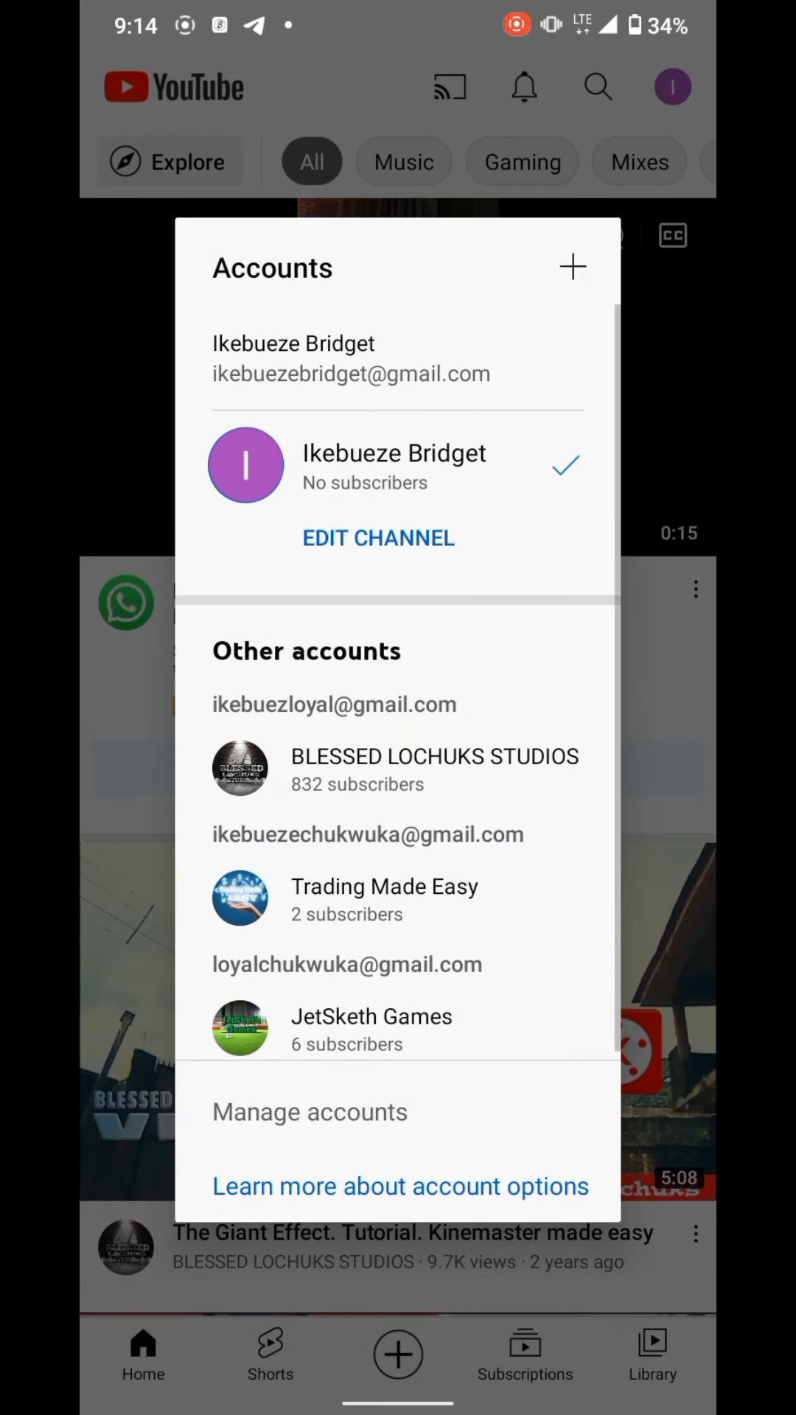
{"action": "key", "text": "Escape"}
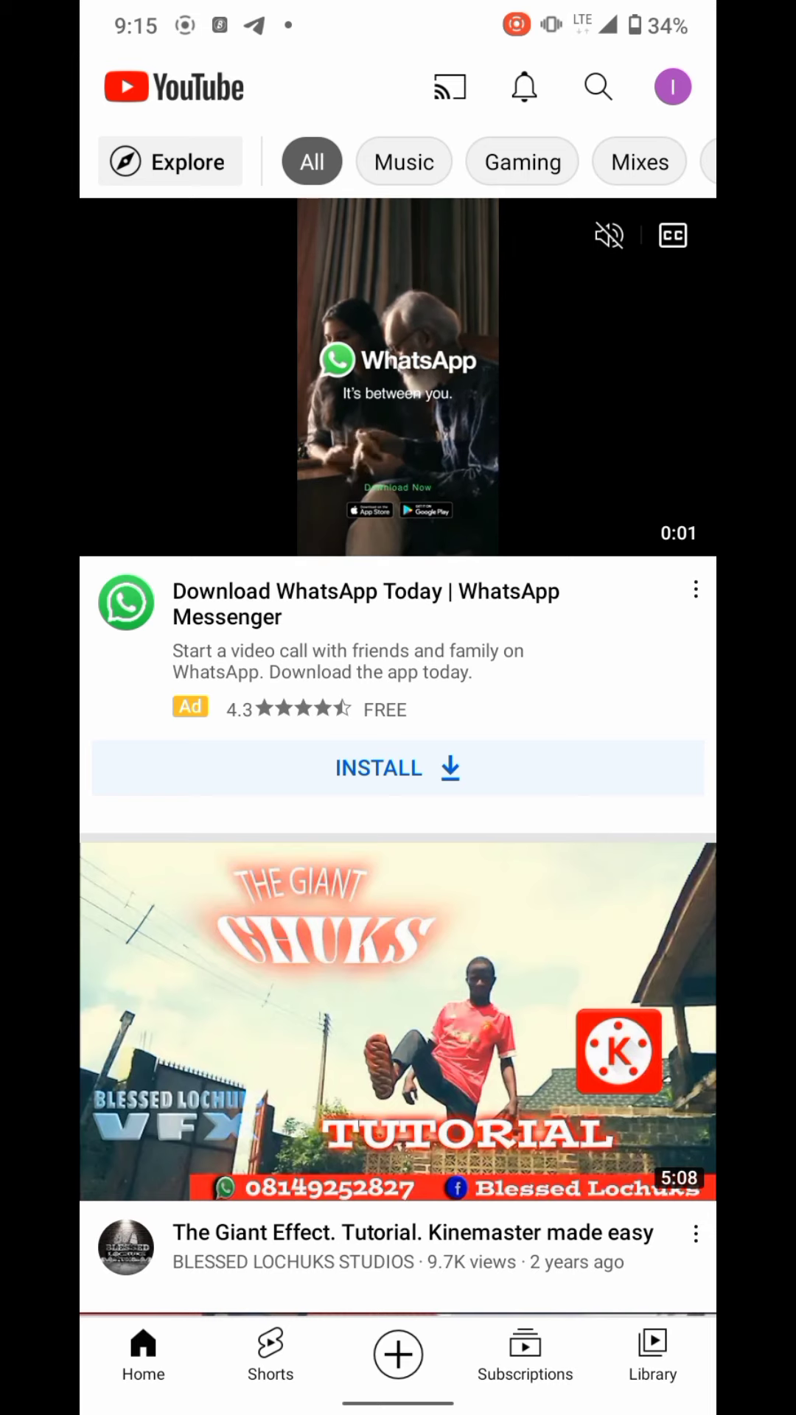
{"action": "scroll", "coordinate": [398, 773], "scroll_direction": "down", "scroll_amount": 5}
{"action": "scroll", "coordinate": [398, 774], "scroll_direction": "down", "scroll_amount": 2}
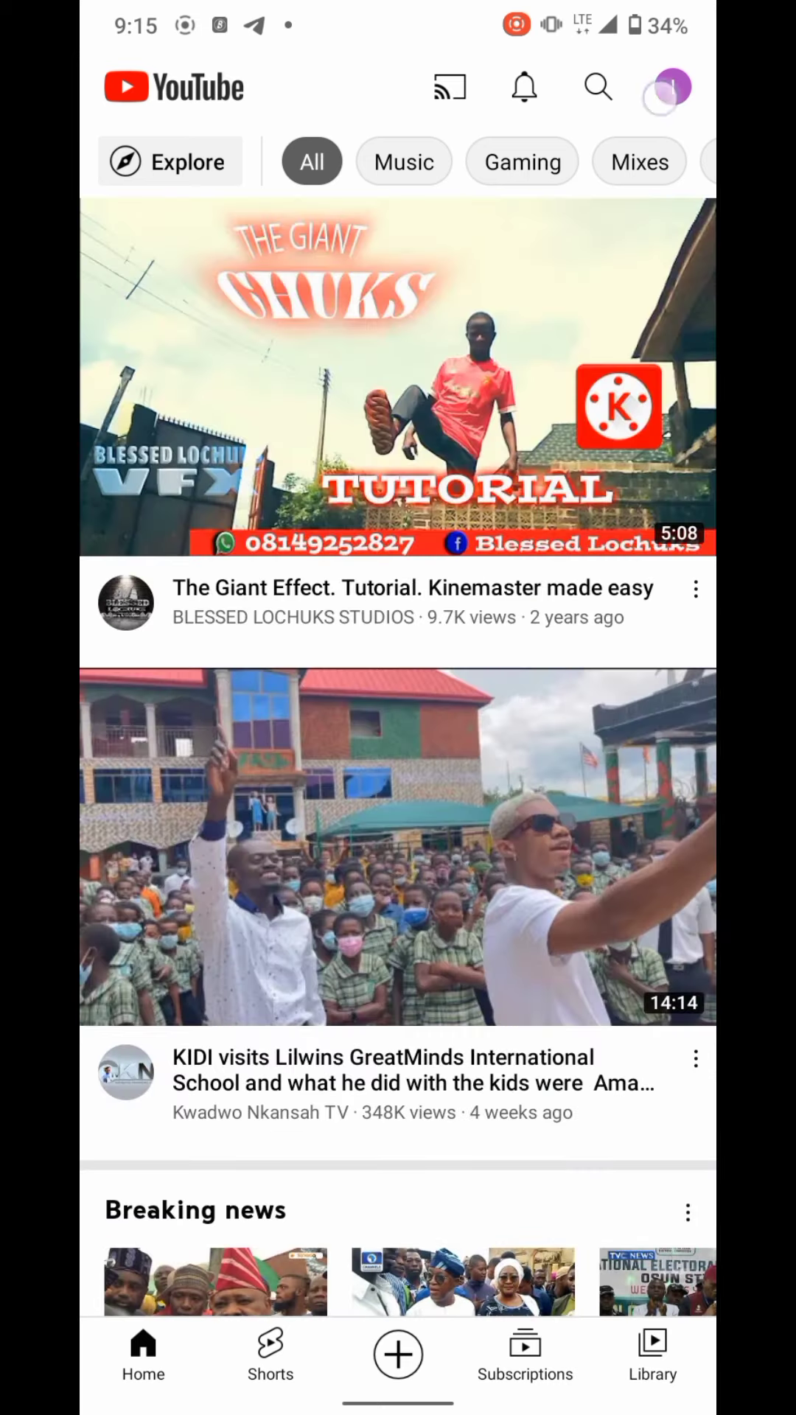
Step: Open Your channel from the account menu and pull down to refresh the empty channel page
{"action": "left_click", "coordinate": [672, 88]}
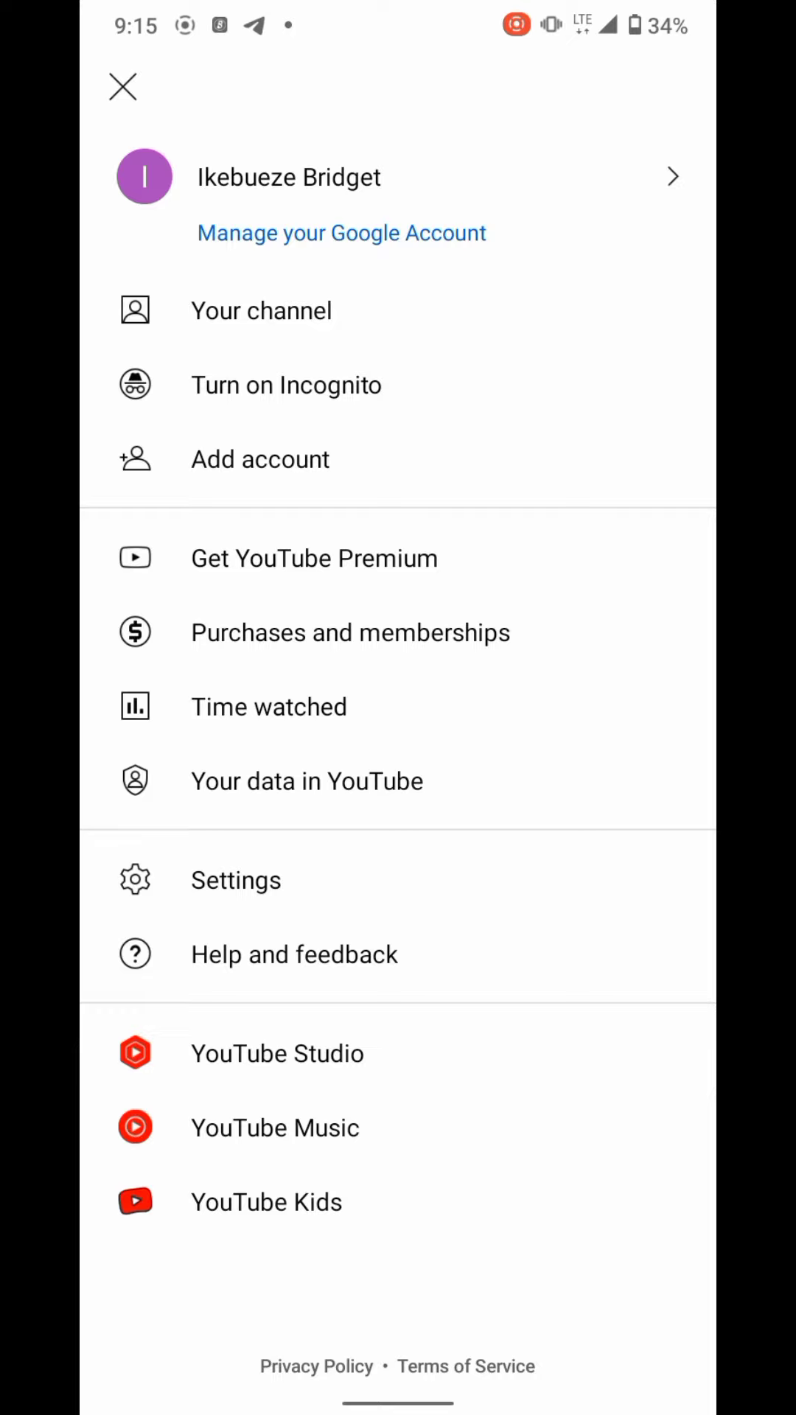
{"action": "left_click", "coordinate": [345, 333]}
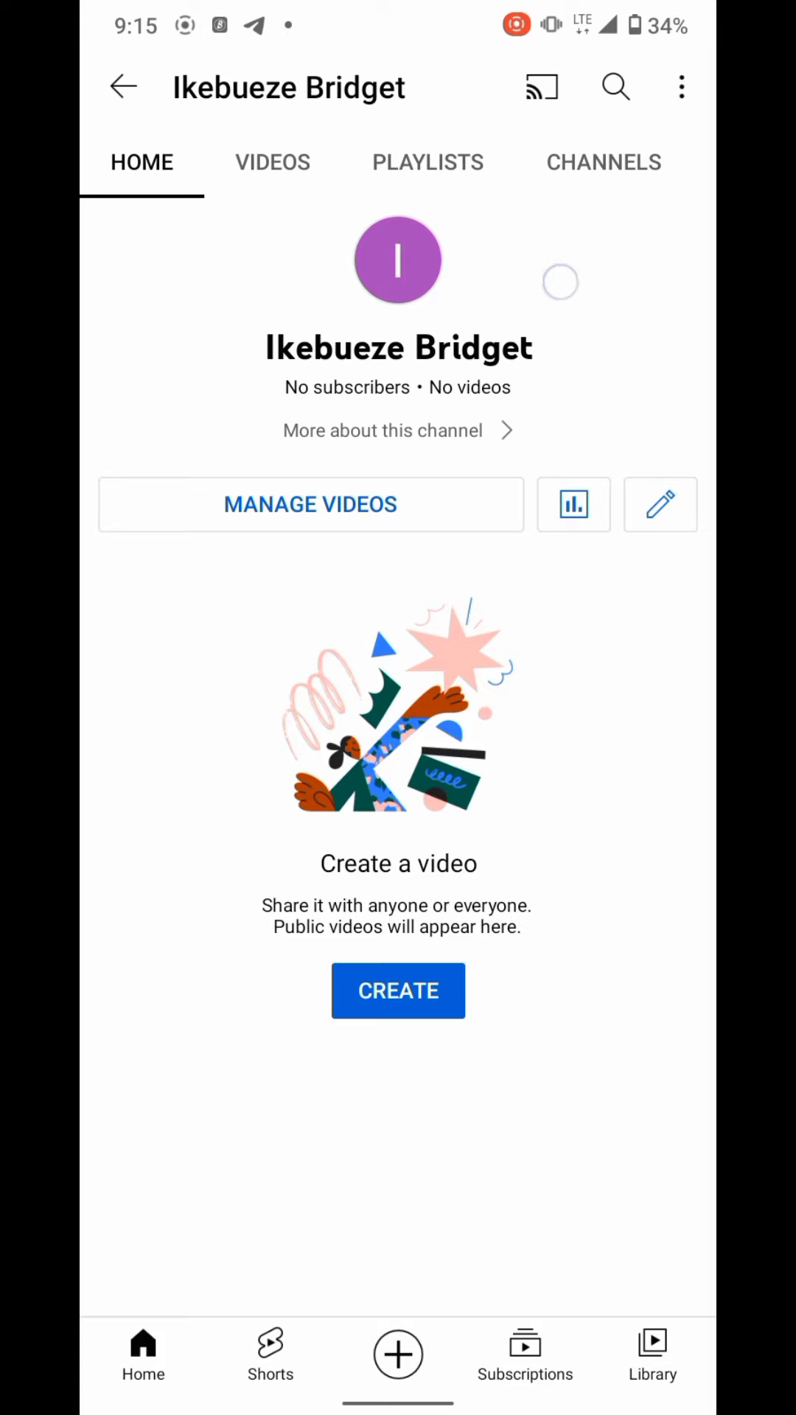
{"action": "left_click_drag", "start_coordinate": [559, 283], "coordinate": [174, 556]}
{"action": "scroll", "coordinate": [174, 555], "scroll_direction": "down", "scroll_amount": 2}
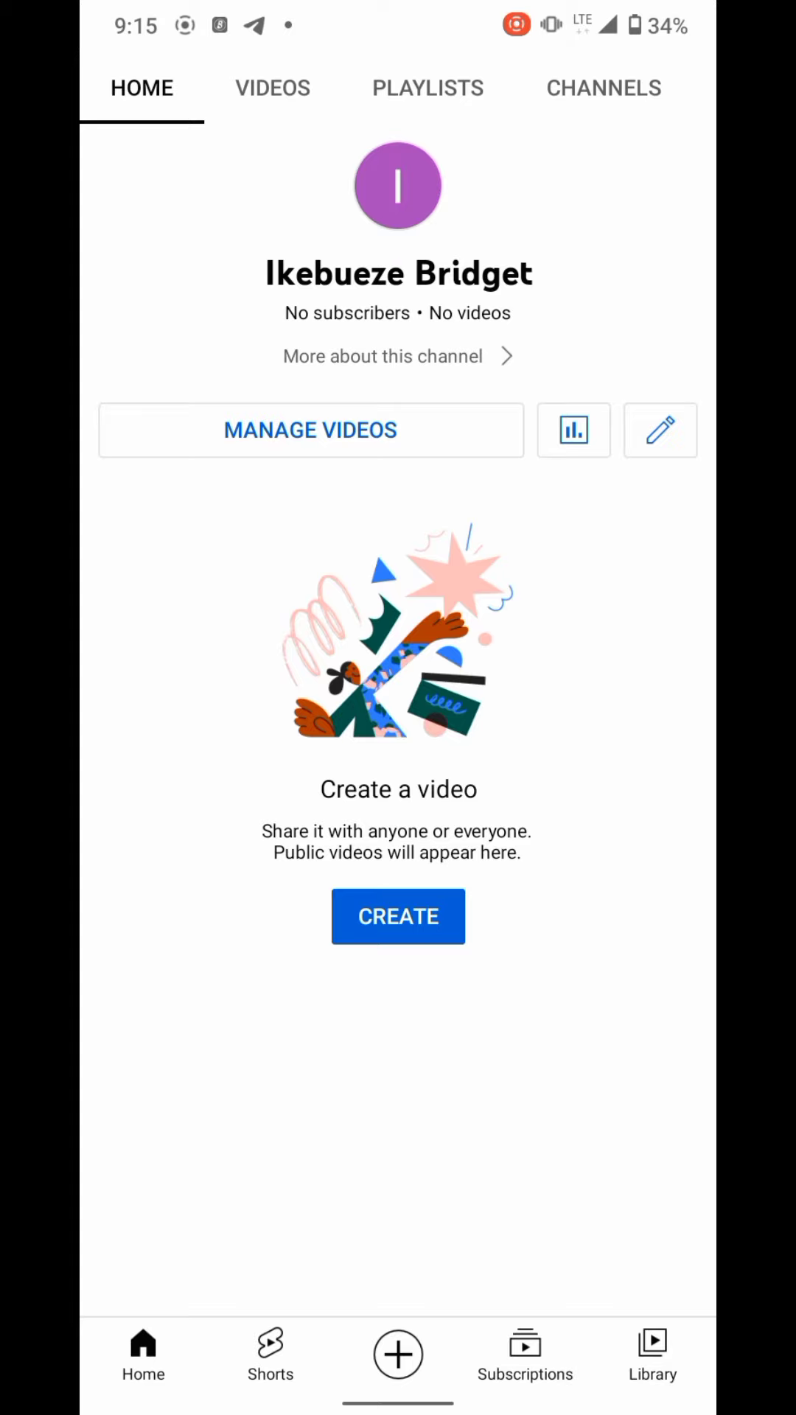
{"action": "mouse_move", "coordinate": [230, 774]}
{"action": "left_mouse_down"}
{"action": "mouse_move", "coordinate": [230, 926]}
{"action": "mouse_move", "coordinate": [306, 669]}
{"action": "left_mouse_up"}
{"action": "left_click_drag", "start_coordinate": [410, 199], "coordinate": [232, 277]}
{"action": "left_click_drag", "start_coordinate": [398, 332], "coordinate": [398, 464]}
{"action": "left_click", "coordinate": [659, 430]}
Step: Open the channel Name editor and confirm the existing name unchanged with OK
{"action": "left_click", "coordinate": [660, 430]}
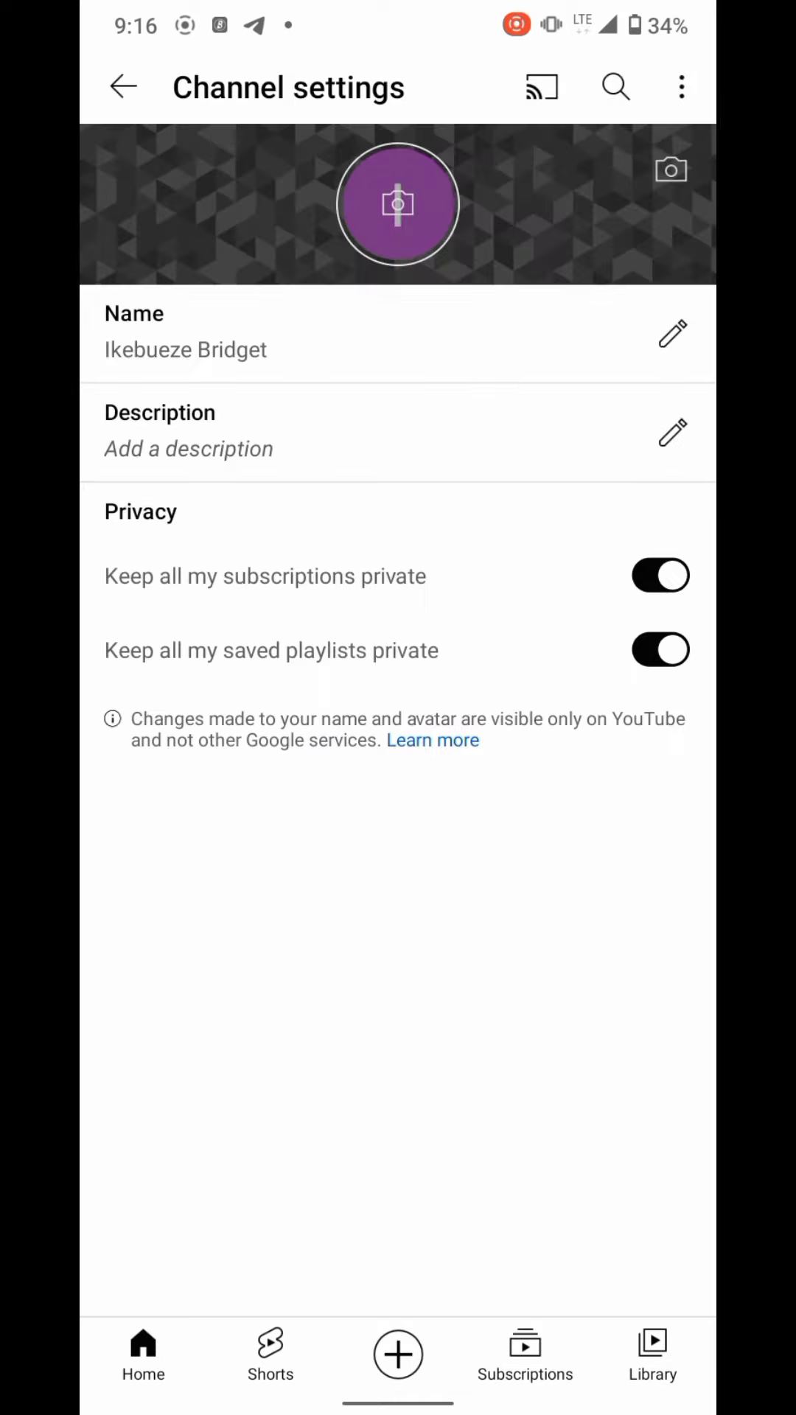
{"action": "left_click_drag", "start_coordinate": [131, 342], "coordinate": [606, 330]}
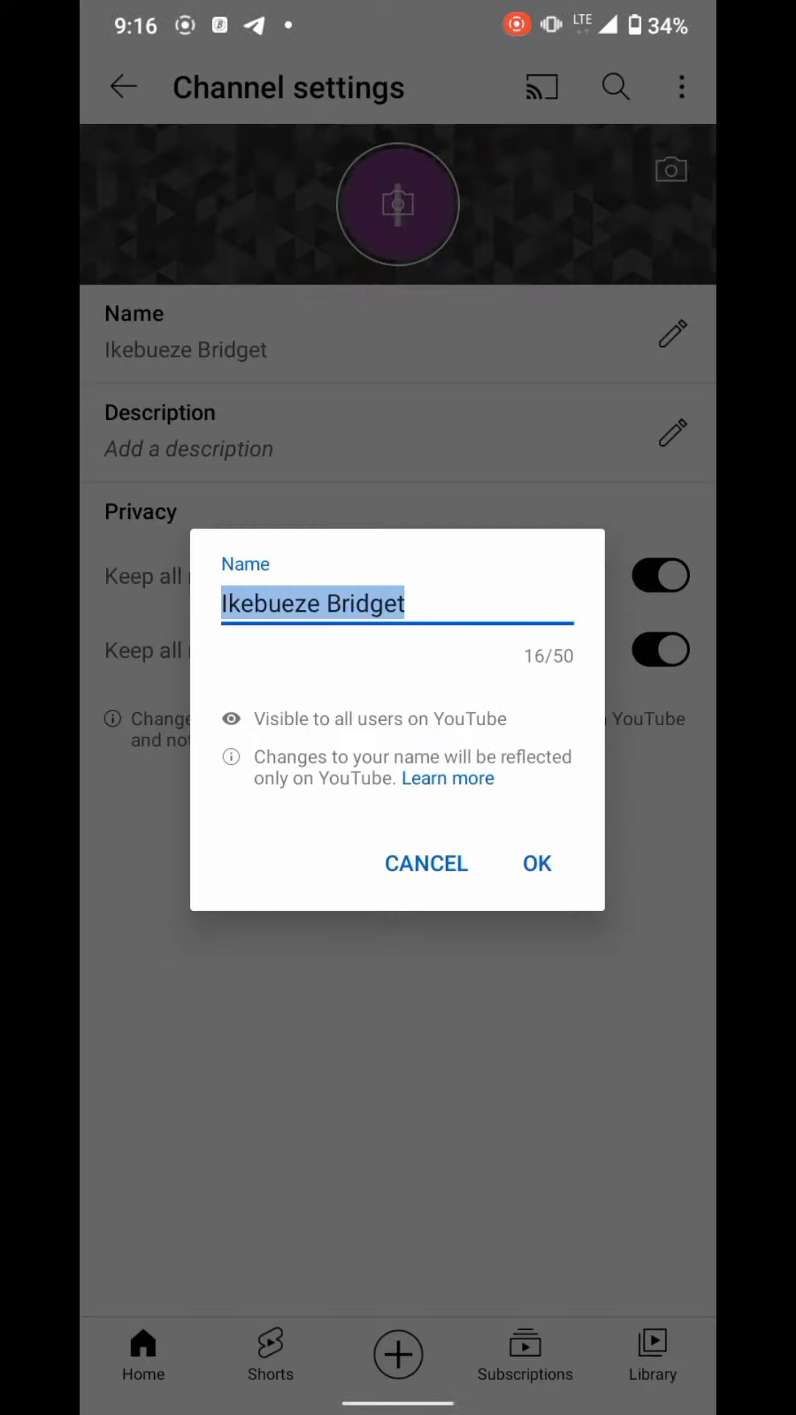
{"action": "left_click", "coordinate": [542, 356]}
{"action": "left_click", "coordinate": [672, 334]}
{"action": "left_click", "coordinate": [536, 864]}
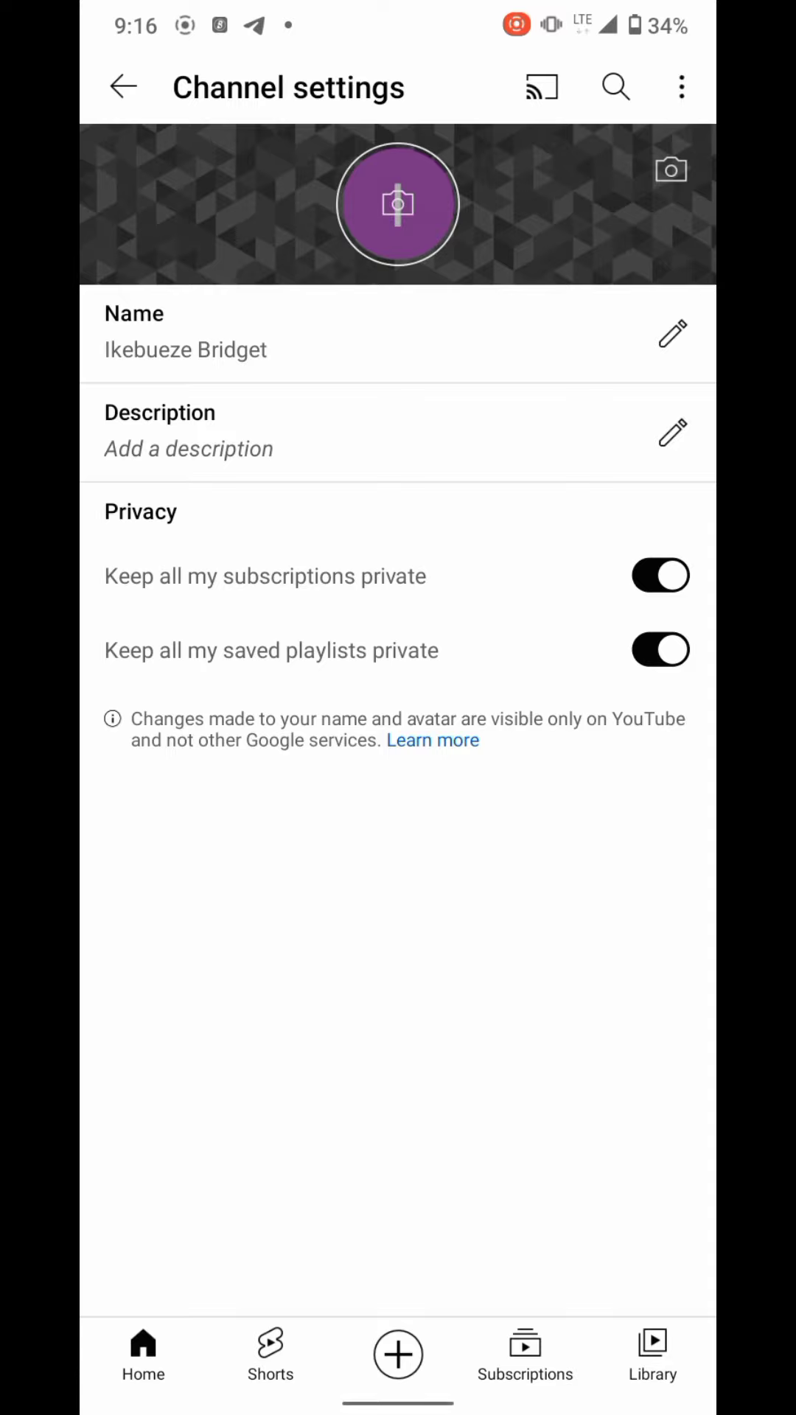
Step: Cancel the Description editor, leaving it empty, then switch to the Studio monetization page via Recent apps
{"action": "left_click", "coordinate": [188, 442]}
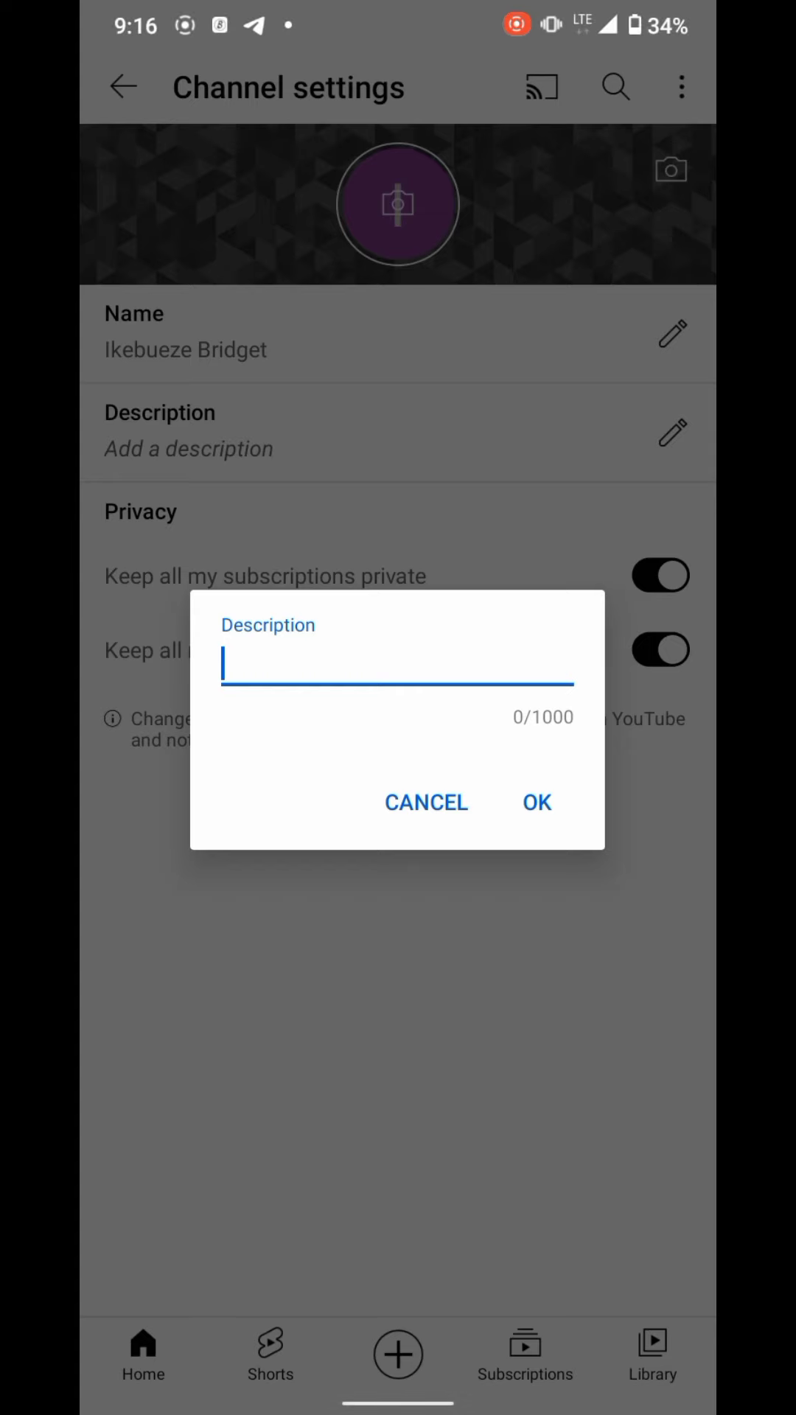
{"action": "left_click", "coordinate": [425, 803]}
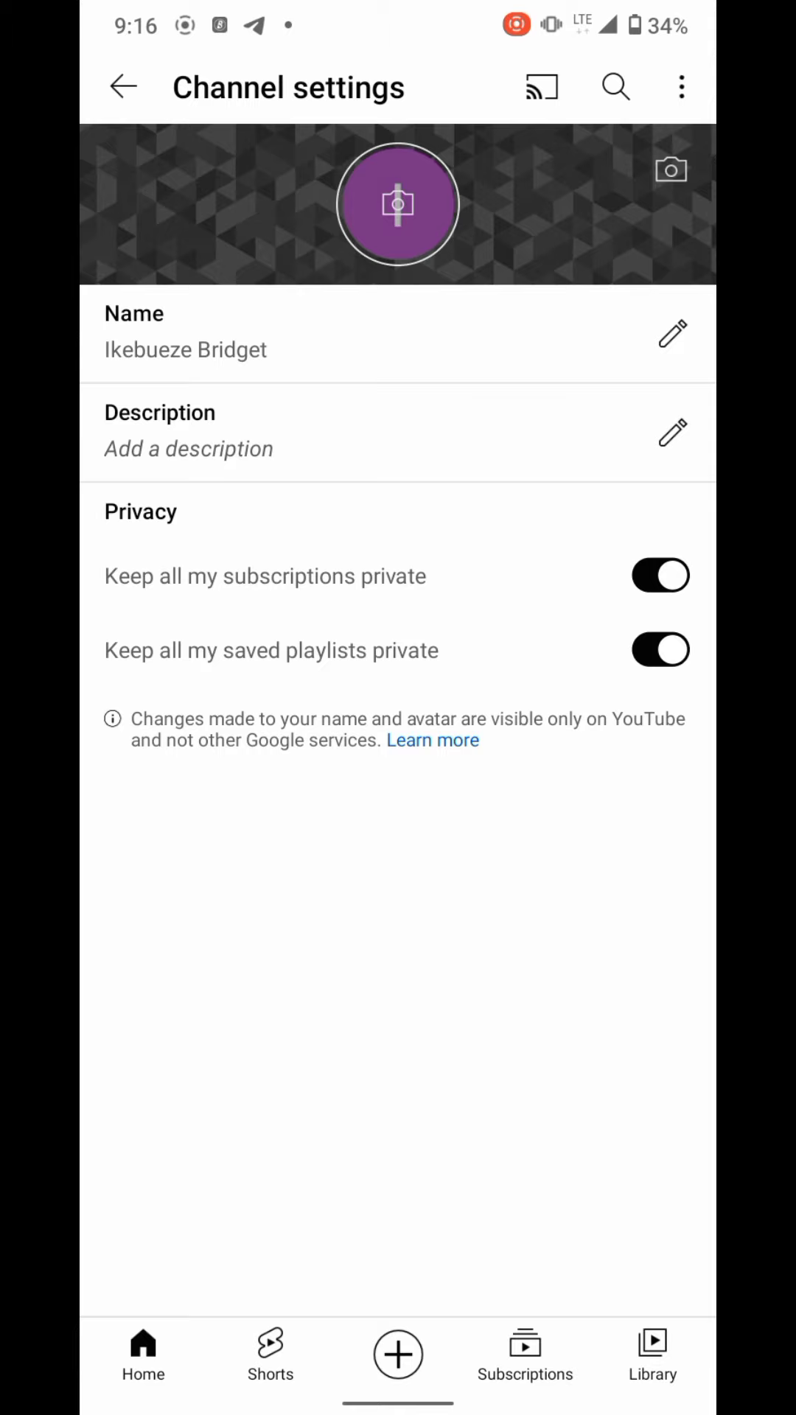
{"action": "left_click_drag", "start_coordinate": [131, 200], "coordinate": [659, 204]}
{"action": "left_click_drag", "start_coordinate": [468, 1393], "coordinate": [467, 995]}
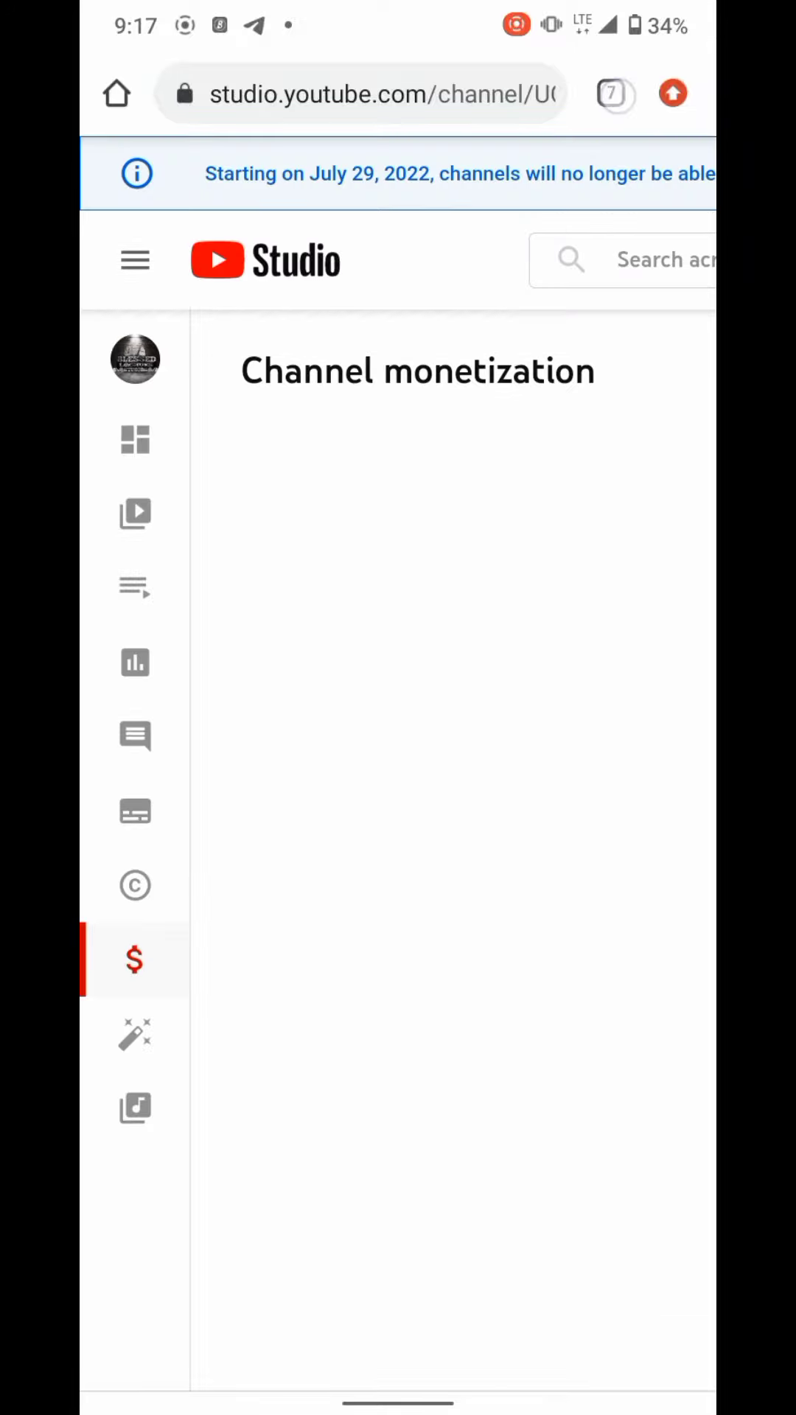
Step: Return to the Studio tab and reload the Channel dashboard page
{"action": "left_click", "coordinate": [245, 741]}
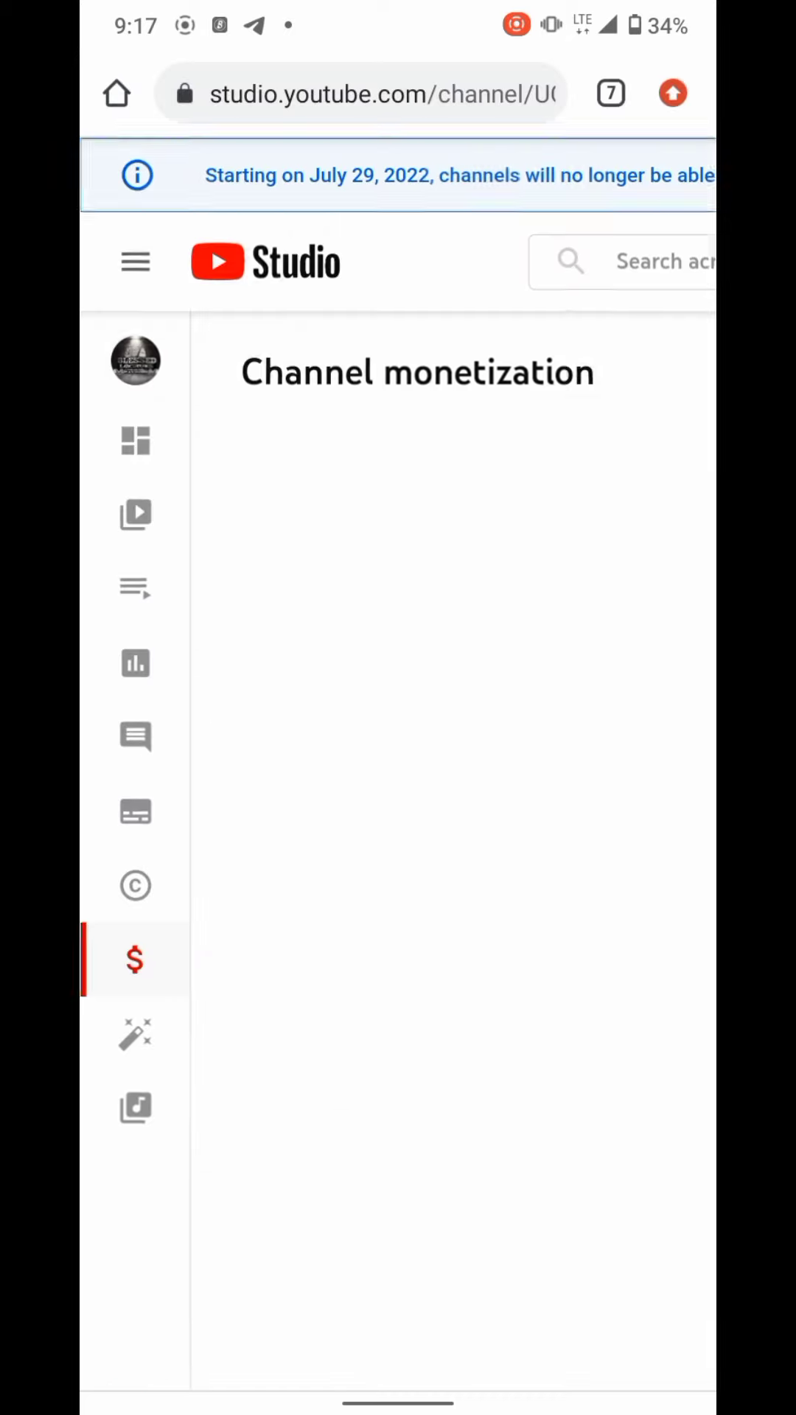
{"action": "left_click", "coordinate": [134, 260]}
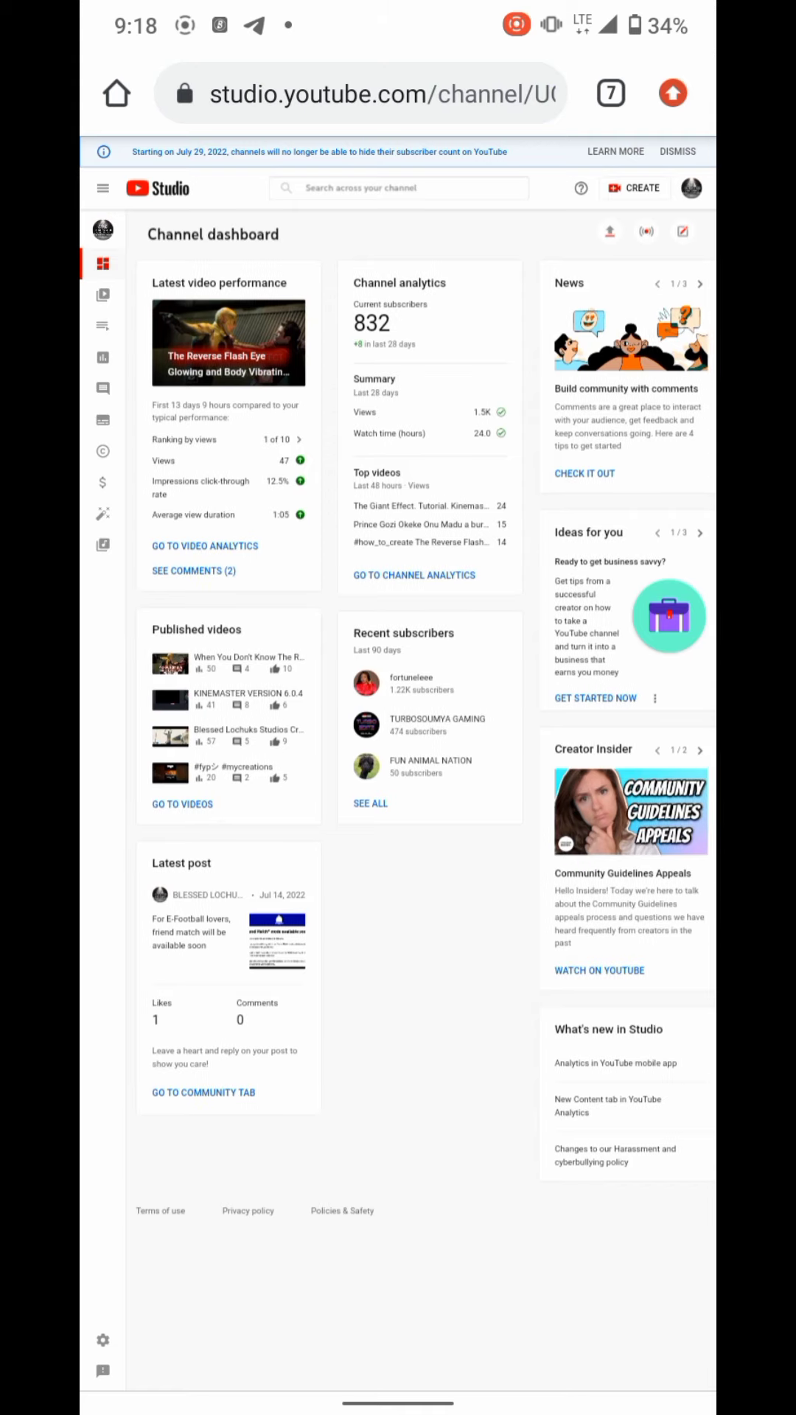
{"action": "left_click", "coordinate": [672, 93]}
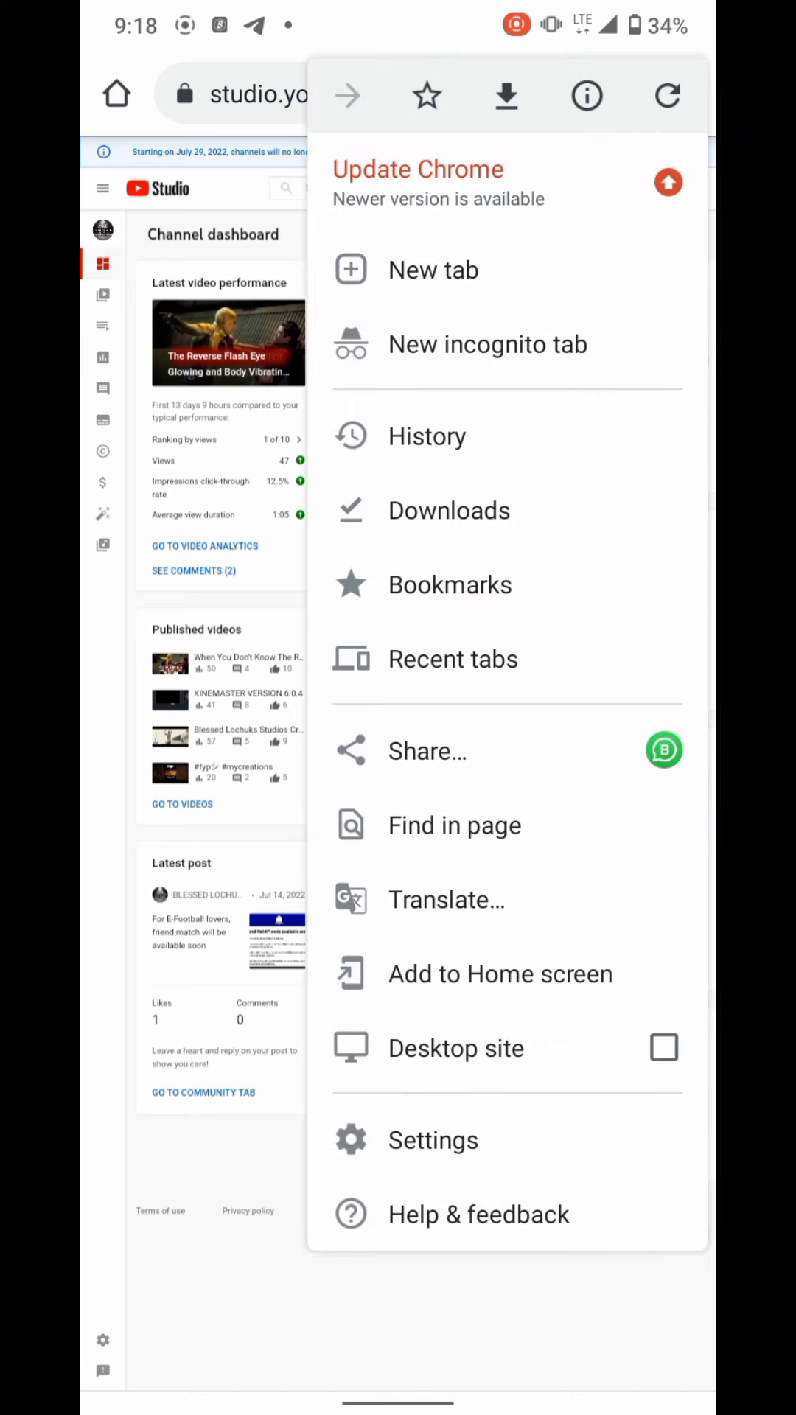
{"action": "left_click", "coordinate": [667, 96]}
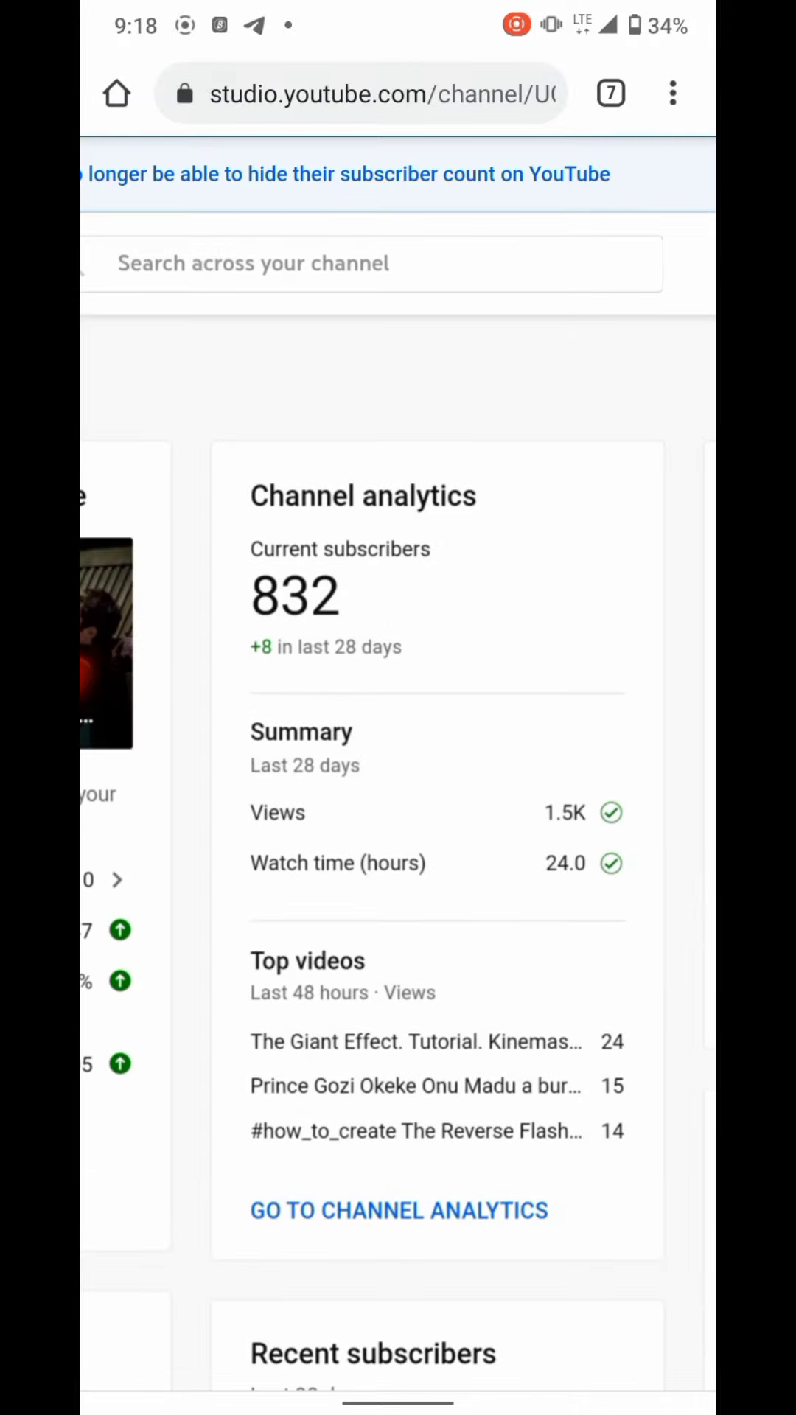
Step: Pan across the dashboard's latest video performance, Channel analytics and News cards
{"action": "mouse_move", "coordinate": [487, 440]}
{"action": "left_mouse_down"}
{"action": "mouse_move", "coordinate": [597, 464]}
{"action": "mouse_move", "coordinate": [475, 535]}
{"action": "left_mouse_up"}
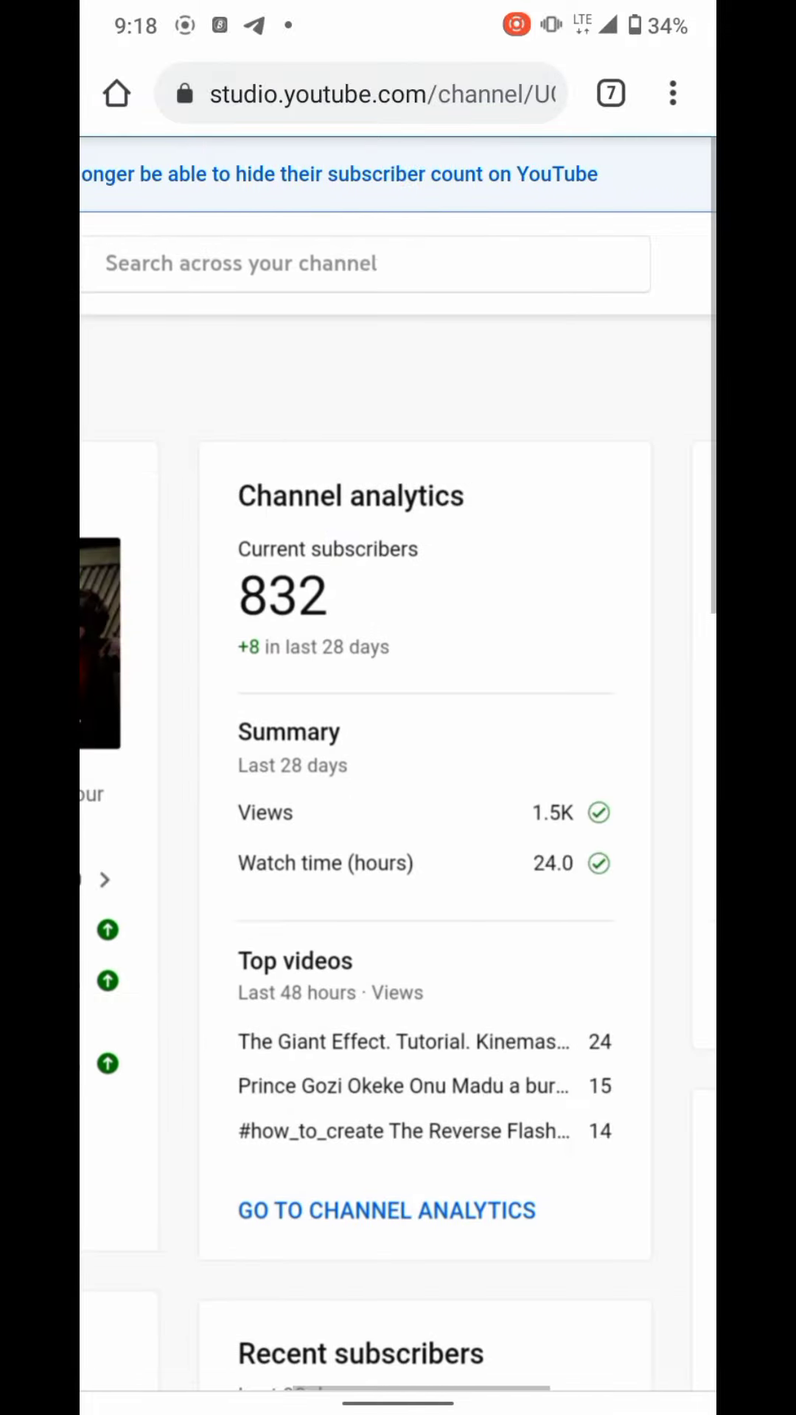
{"action": "left_click", "coordinate": [536, 173]}
{"action": "left_click", "coordinate": [645, 238]}
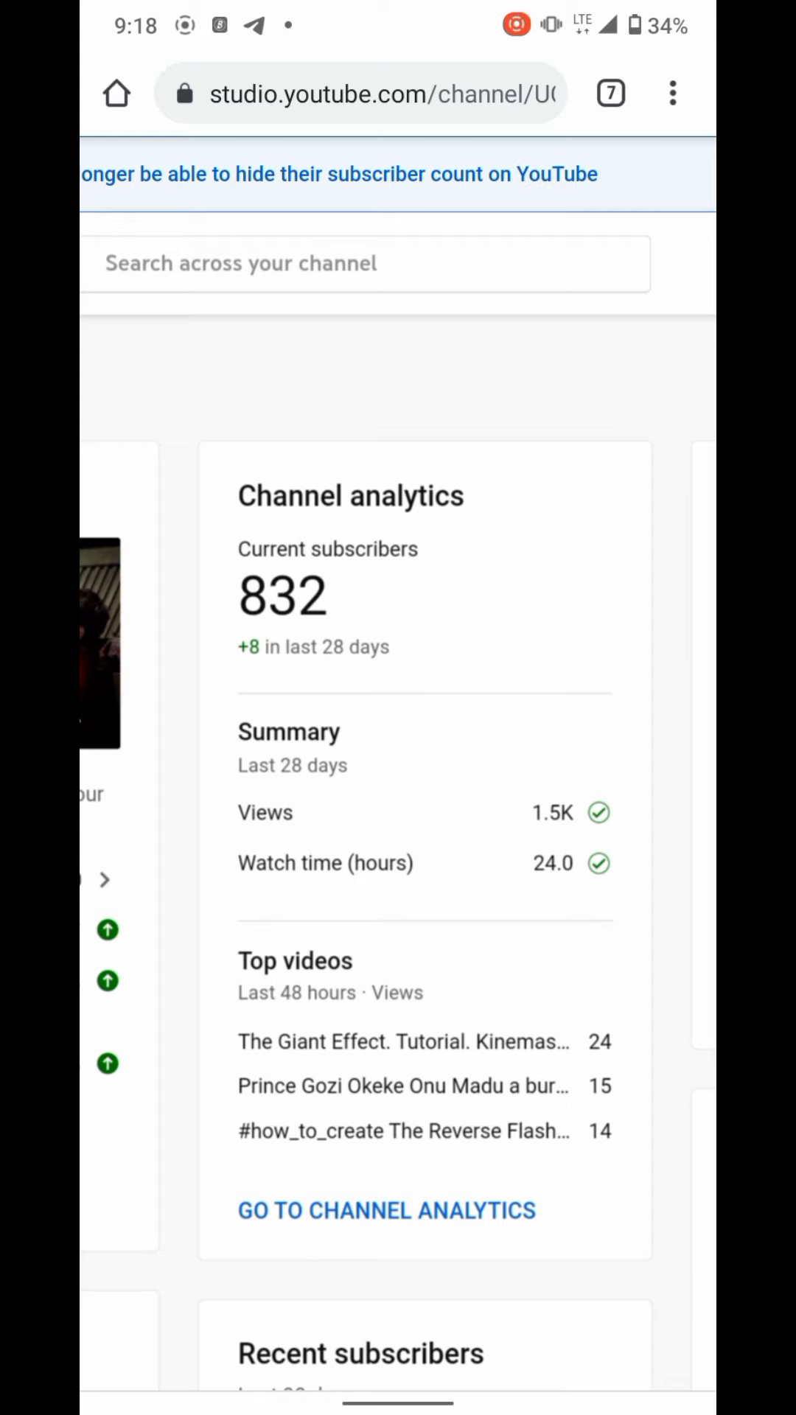
{"action": "left_click_drag", "start_coordinate": [509, 358], "coordinate": [620, 370]}
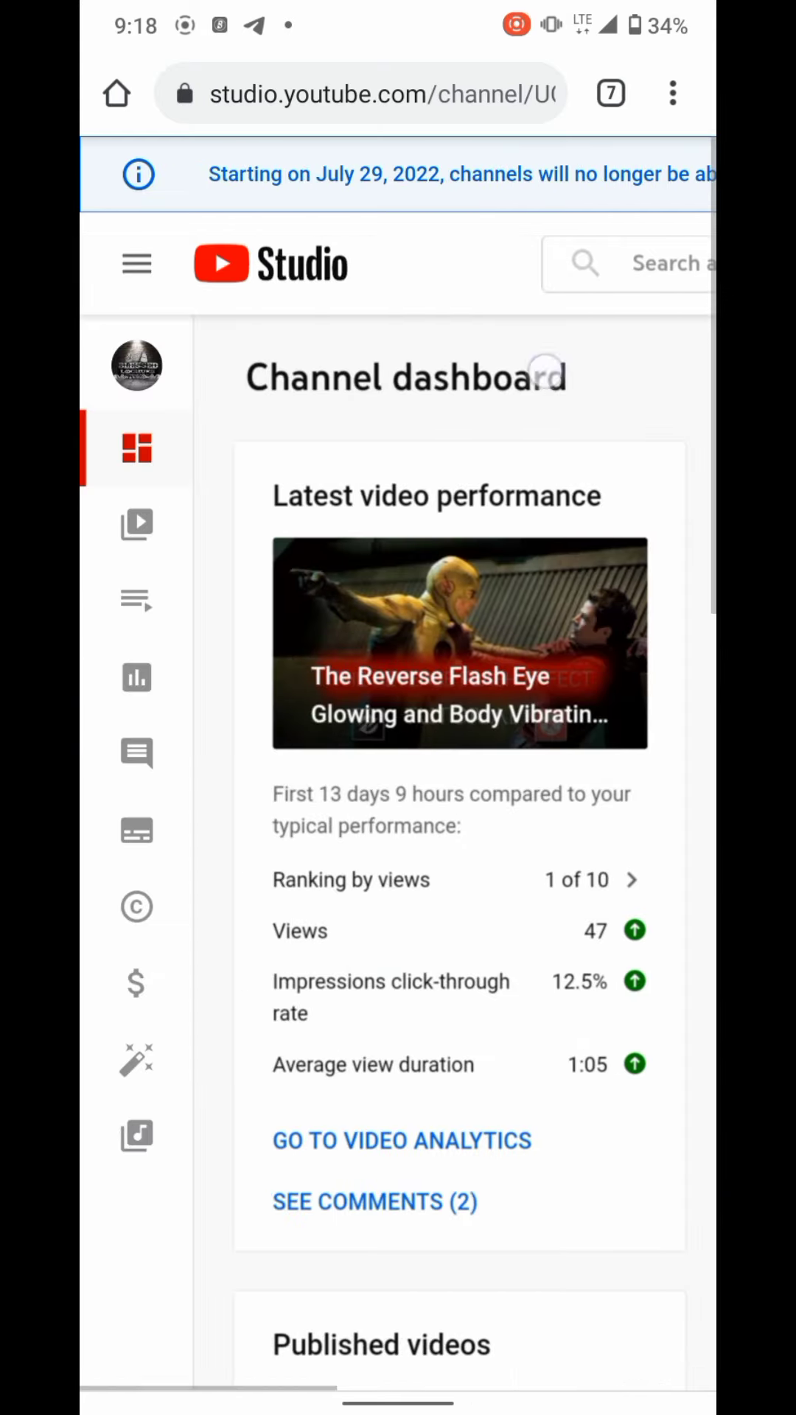
{"action": "left_click_drag", "start_coordinate": [619, 719], "coordinate": [542, 719]}
{"action": "left_click_drag", "start_coordinate": [464, 420], "coordinate": [378, 423]}
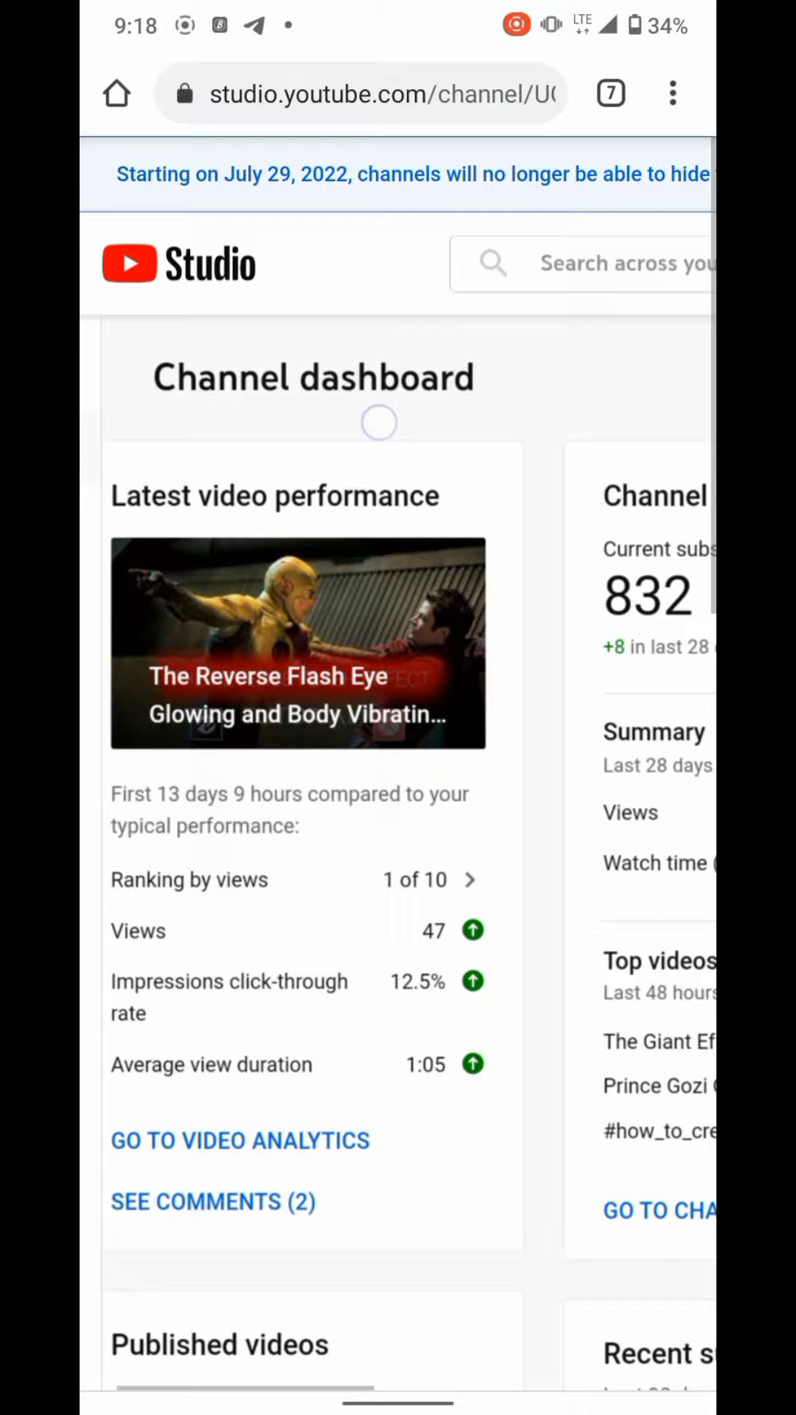
{"action": "left_click_drag", "start_coordinate": [553, 664], "coordinate": [111, 663]}
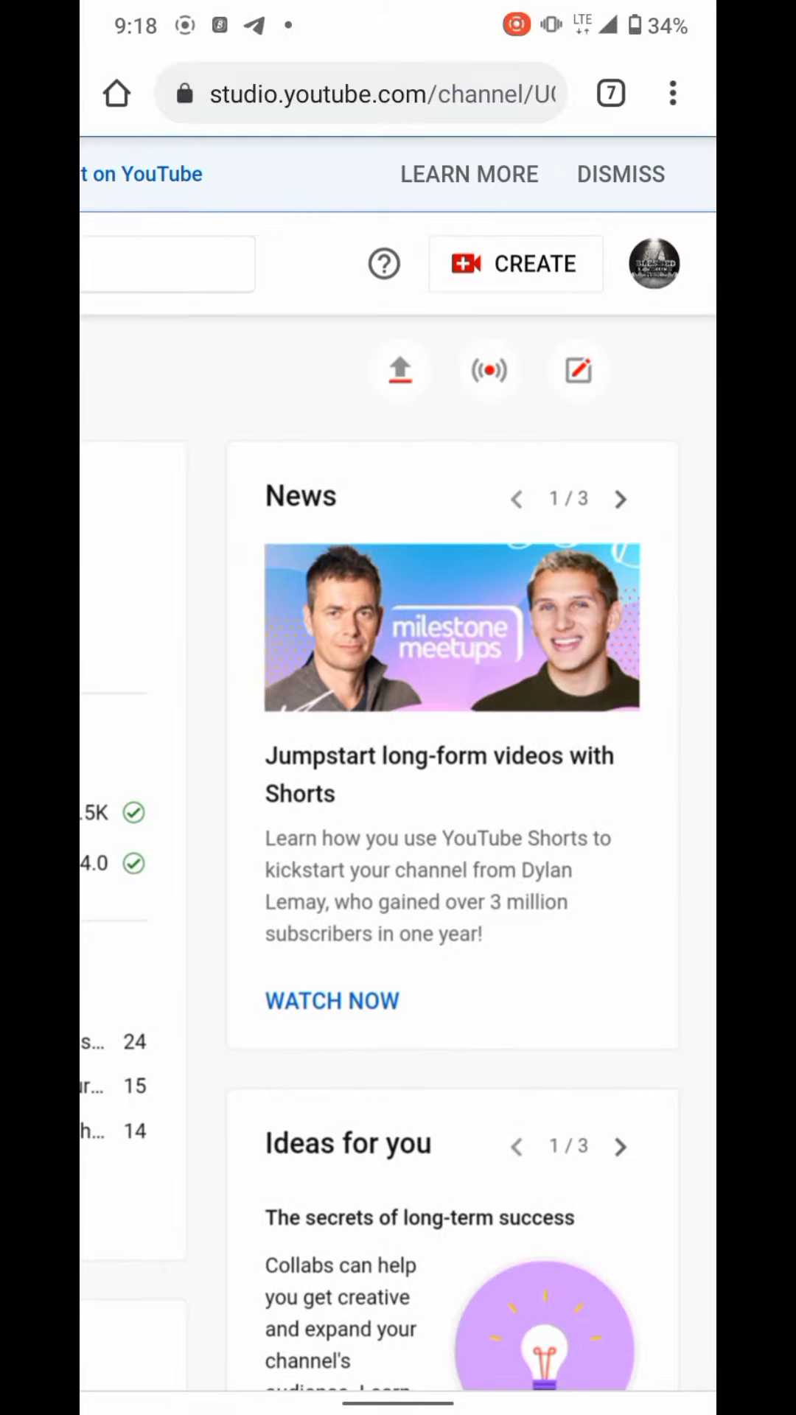
Step: Zoom out and turn on Chrome's Desktop site so the whole dashboard fits
{"action": "left_click_drag", "start_coordinate": [128, 359], "coordinate": [298, 508]}
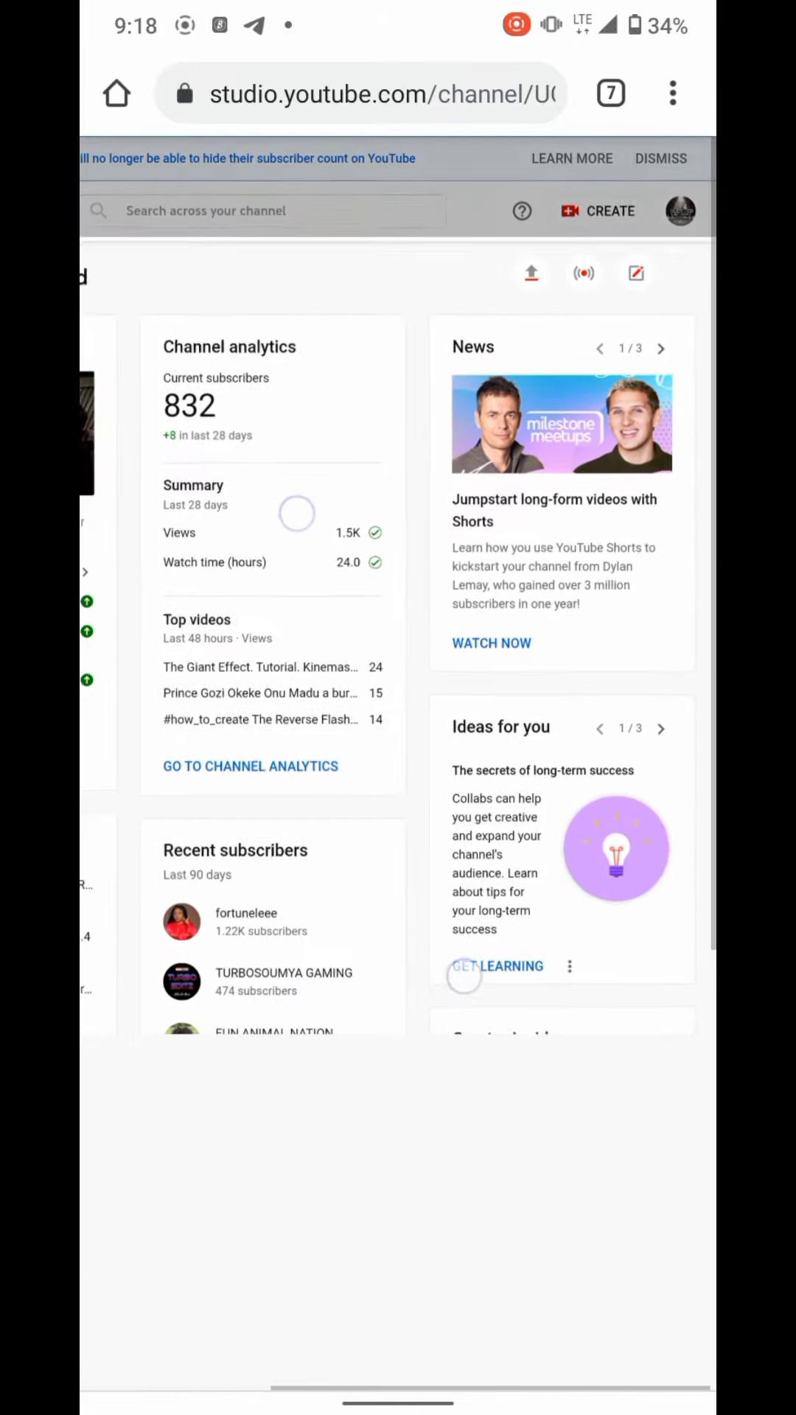
{"action": "left_click_drag", "start_coordinate": [133, 420], "coordinate": [243, 464]}
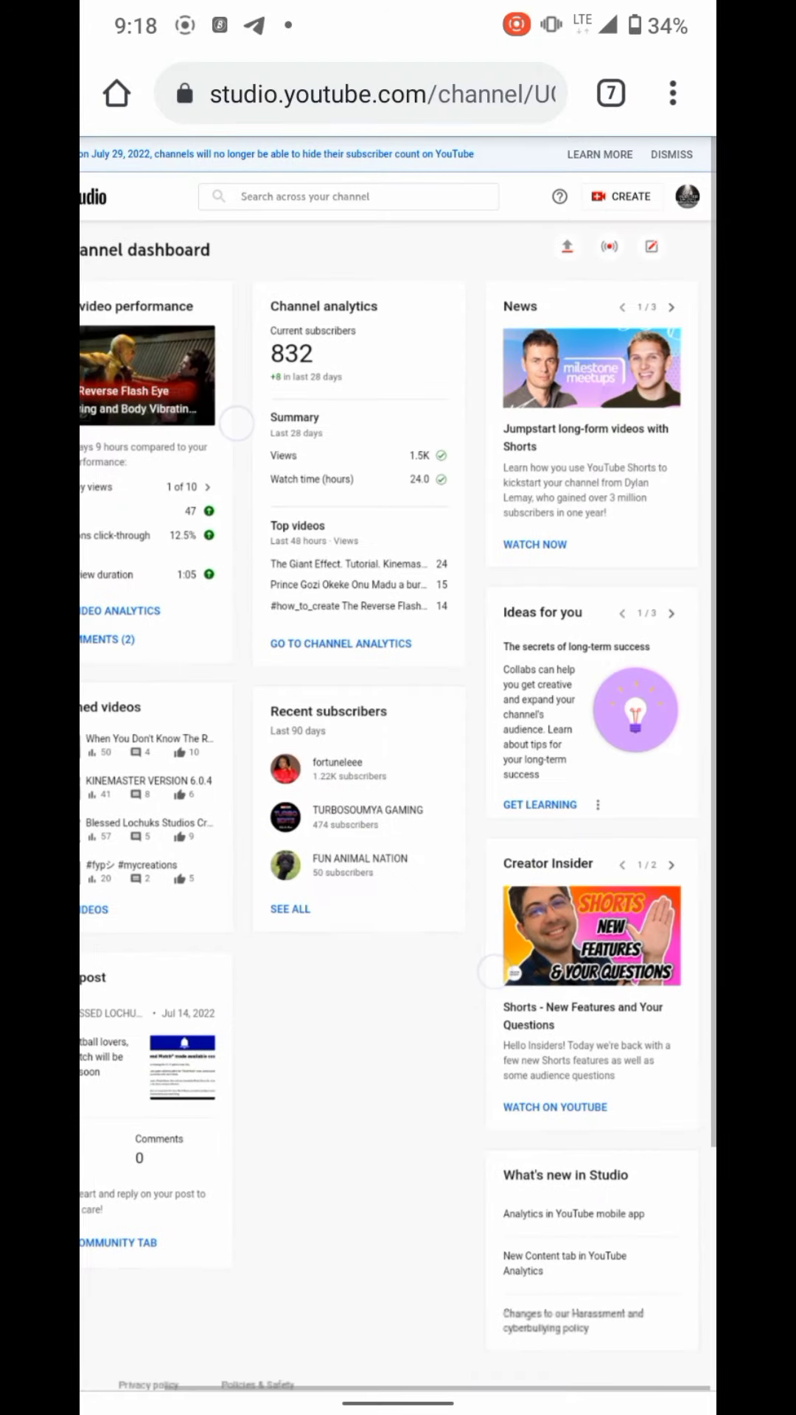
{"action": "left_click_drag", "start_coordinate": [138, 316], "coordinate": [232, 365]}
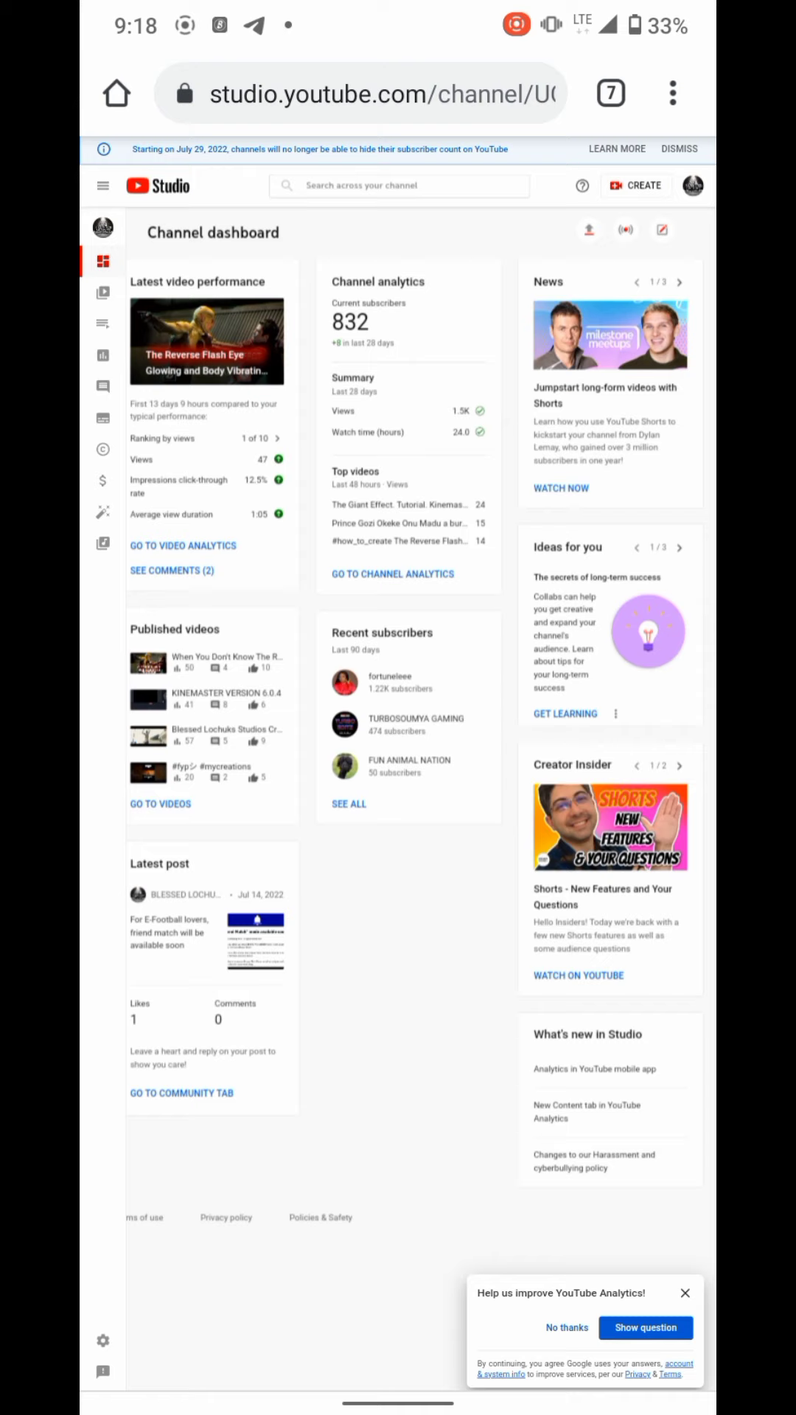
{"action": "left_click", "coordinate": [672, 93]}
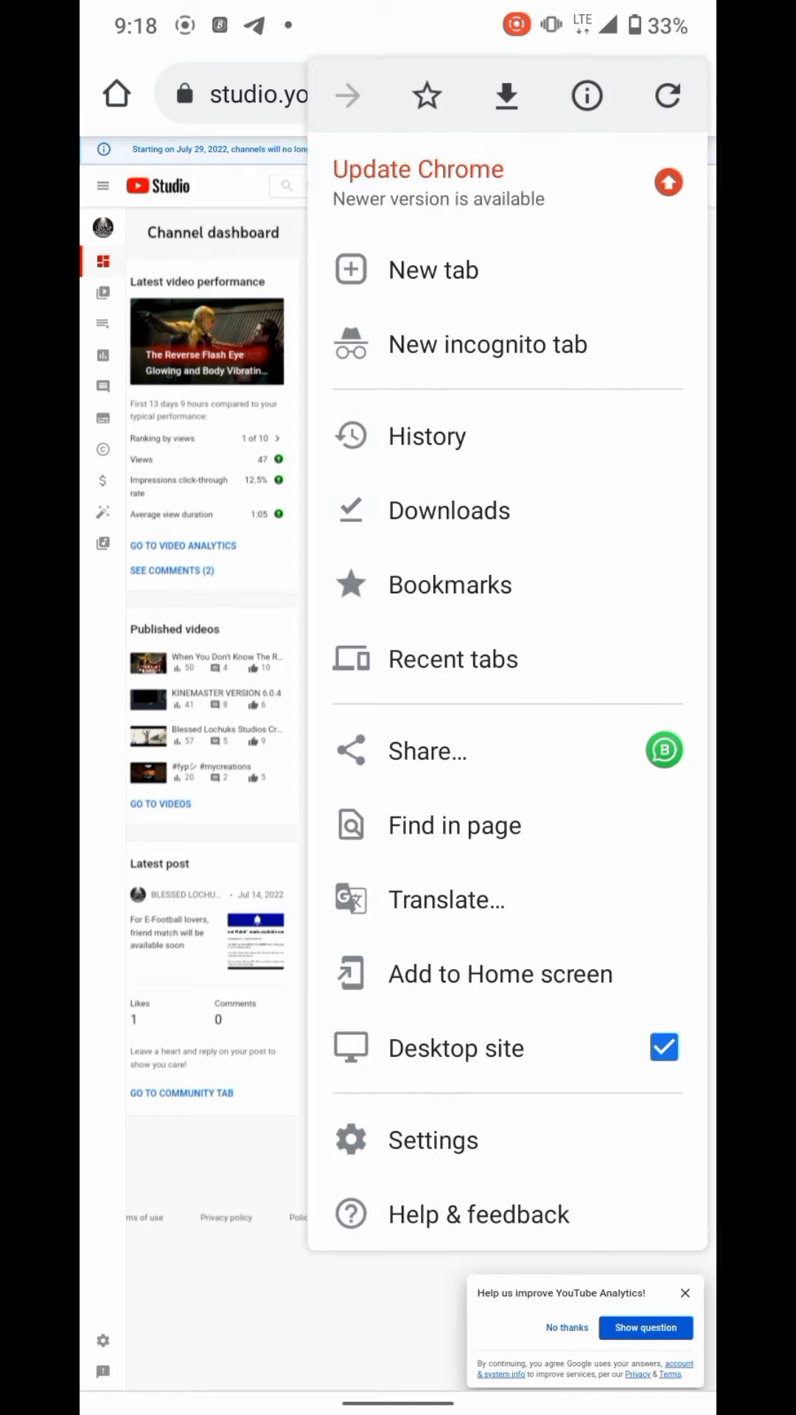
{"action": "left_click", "coordinate": [505, 1041]}
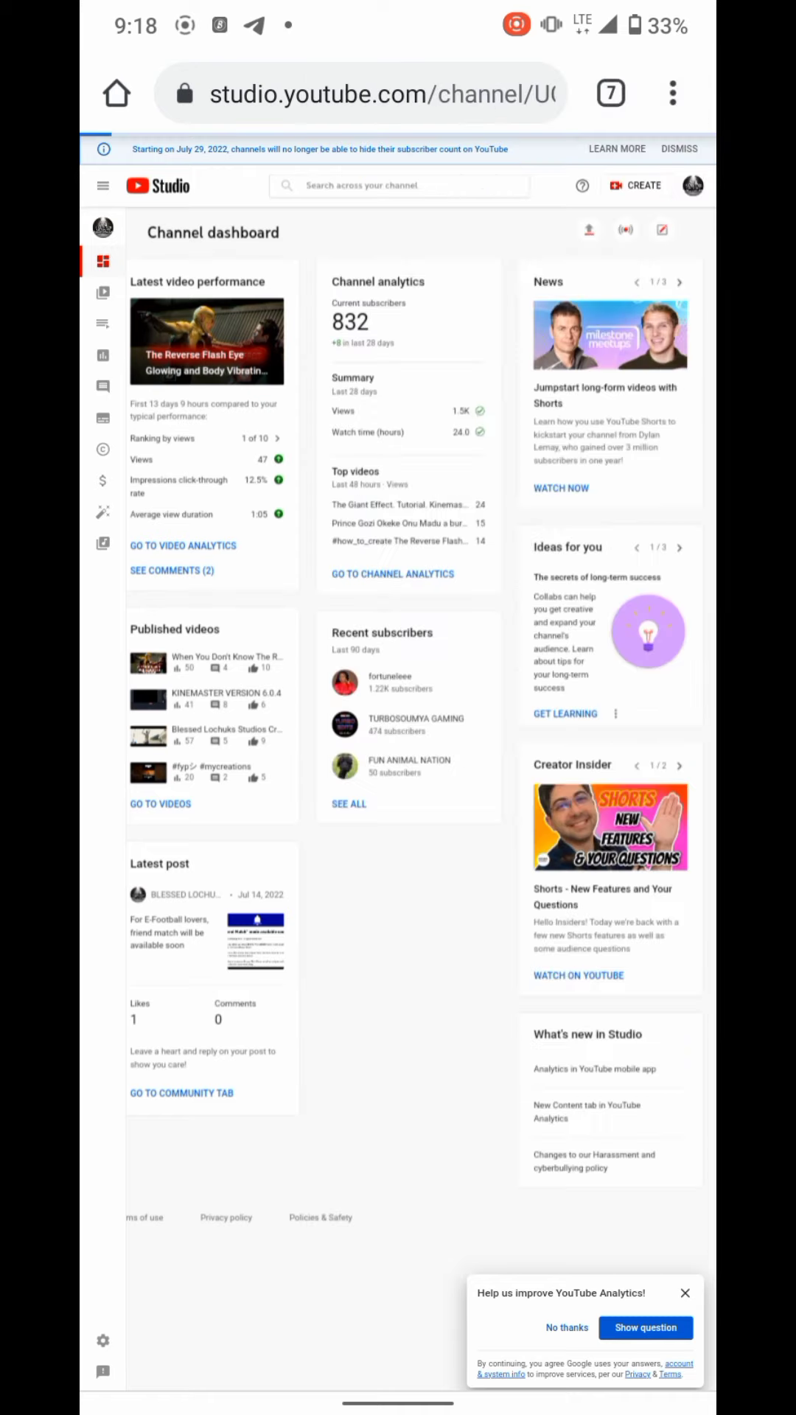
{"action": "left_click", "coordinate": [672, 93]}
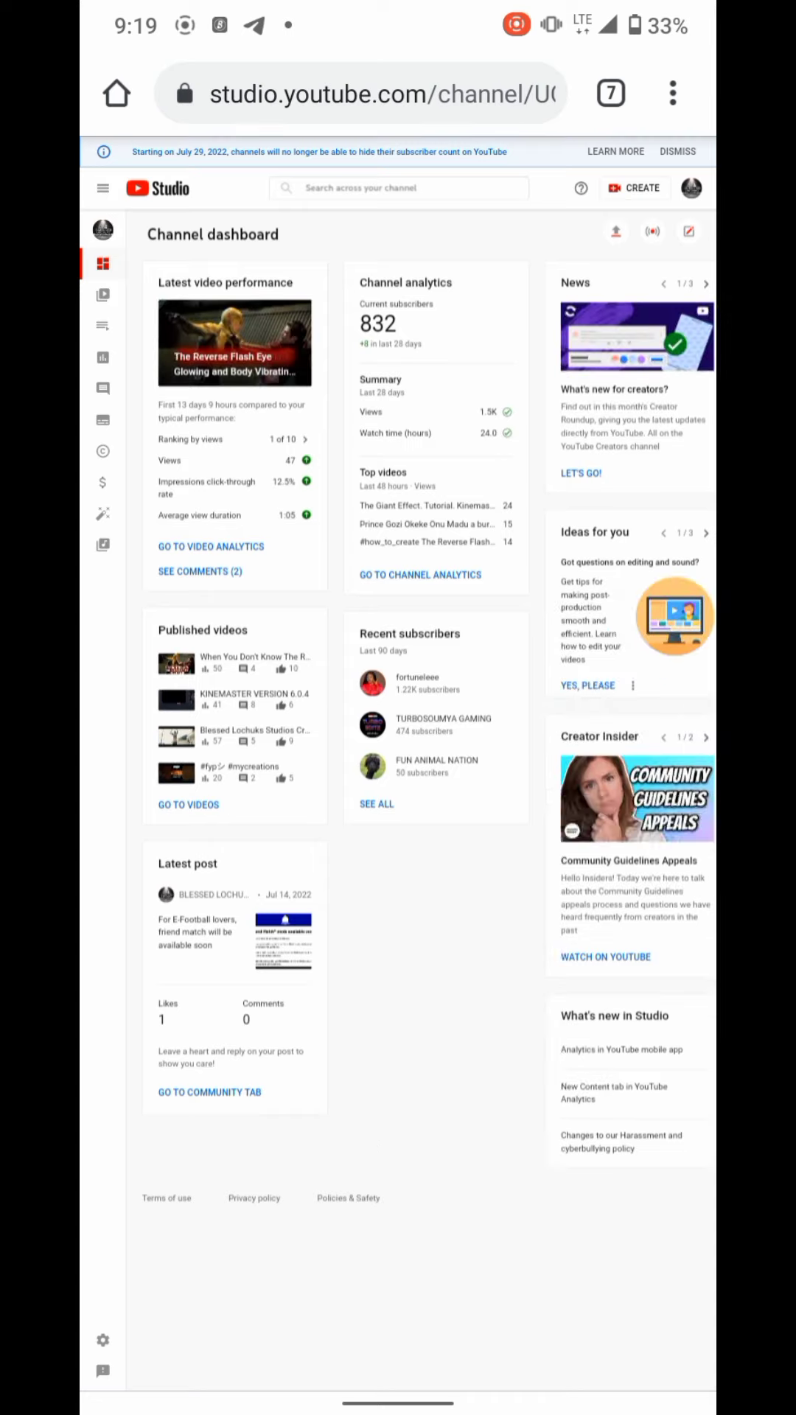
{"action": "mouse_move", "coordinate": [500, 650]}
{"action": "left_mouse_down"}
{"action": "mouse_move", "coordinate": [514, 600]}
{"action": "mouse_move", "coordinate": [586, 557]}
{"action": "left_mouse_up"}
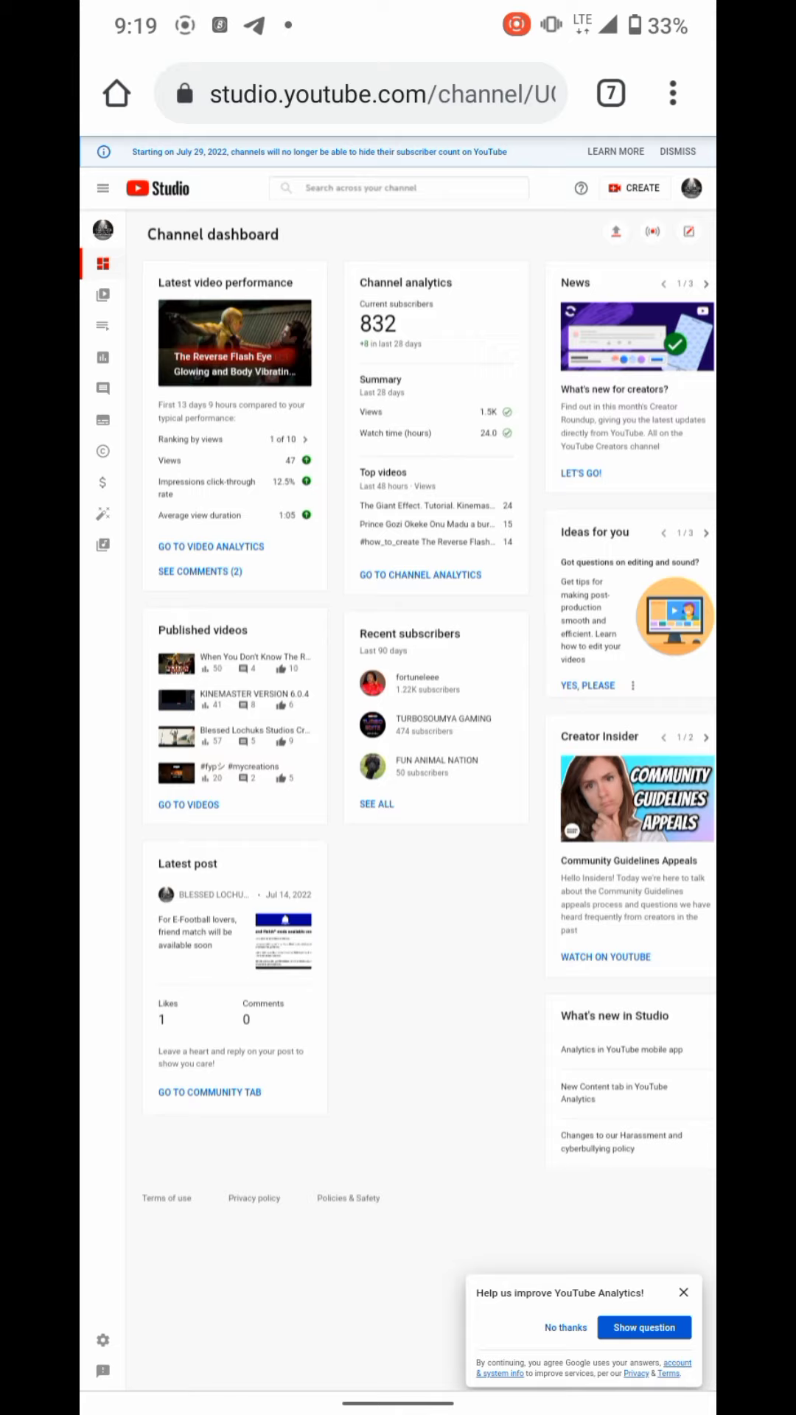
Step: Open the channel's own page from the account options and swipe toward its videos
{"action": "left_click", "coordinate": [691, 188]}
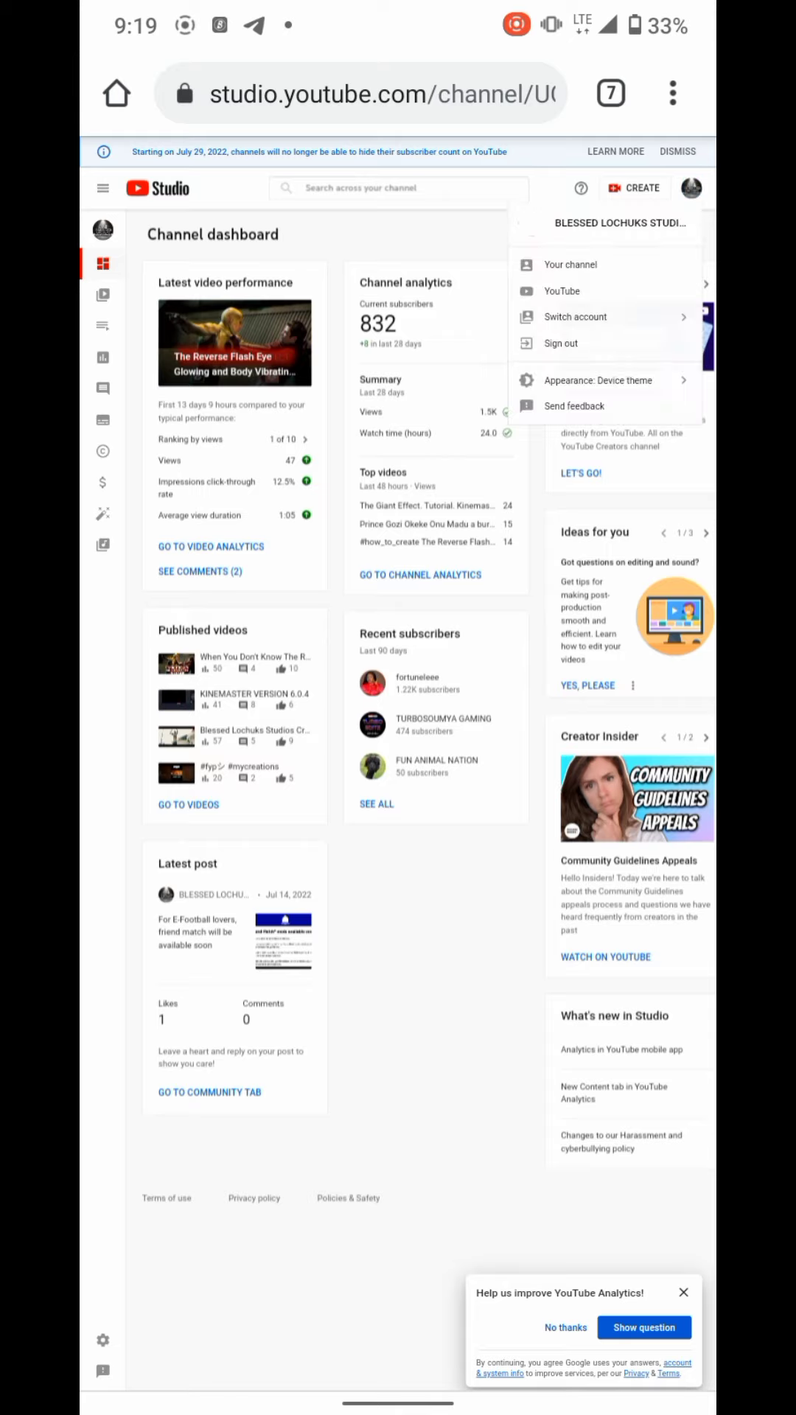
{"action": "left_click", "coordinate": [570, 264]}
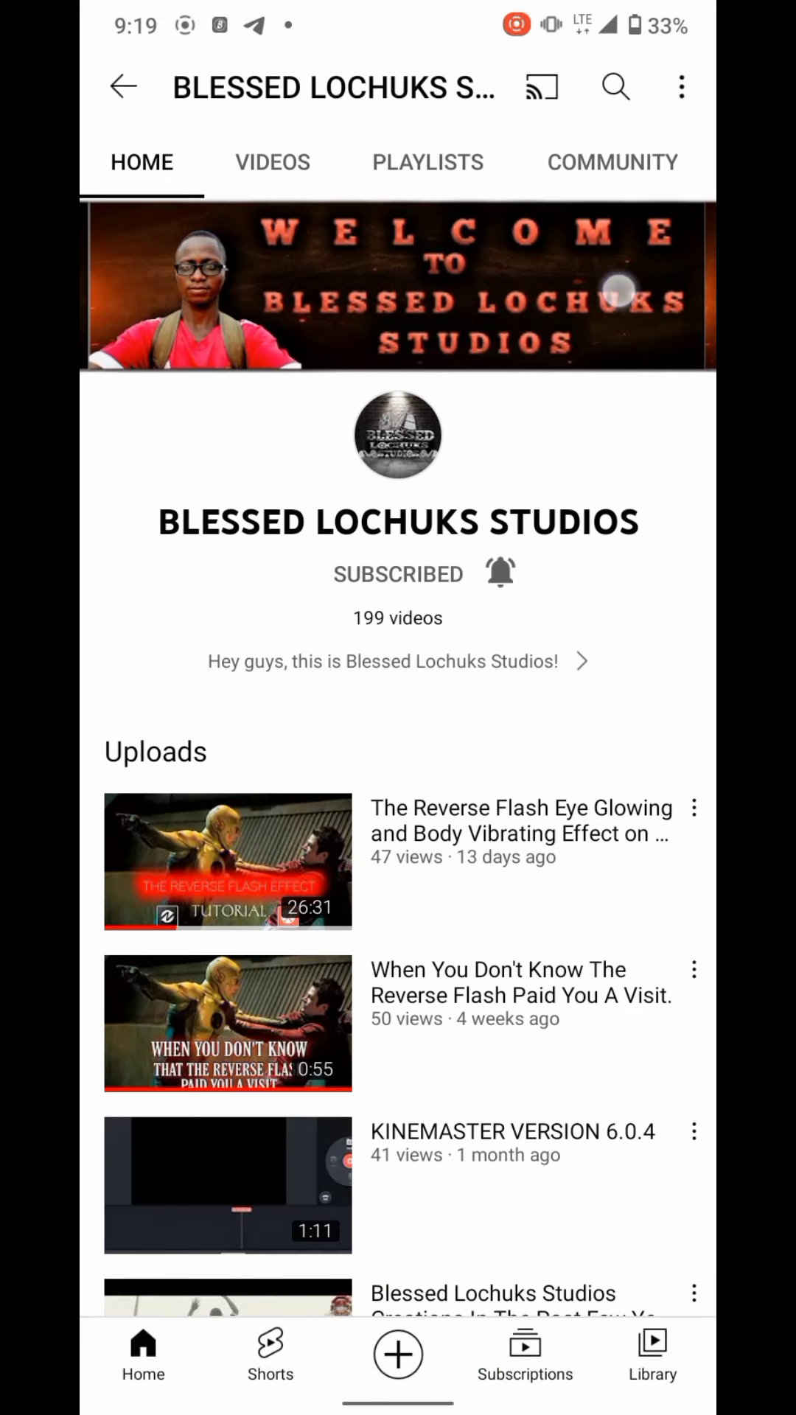
{"action": "left_click_drag", "start_coordinate": [618, 290], "coordinate": [347, 352]}
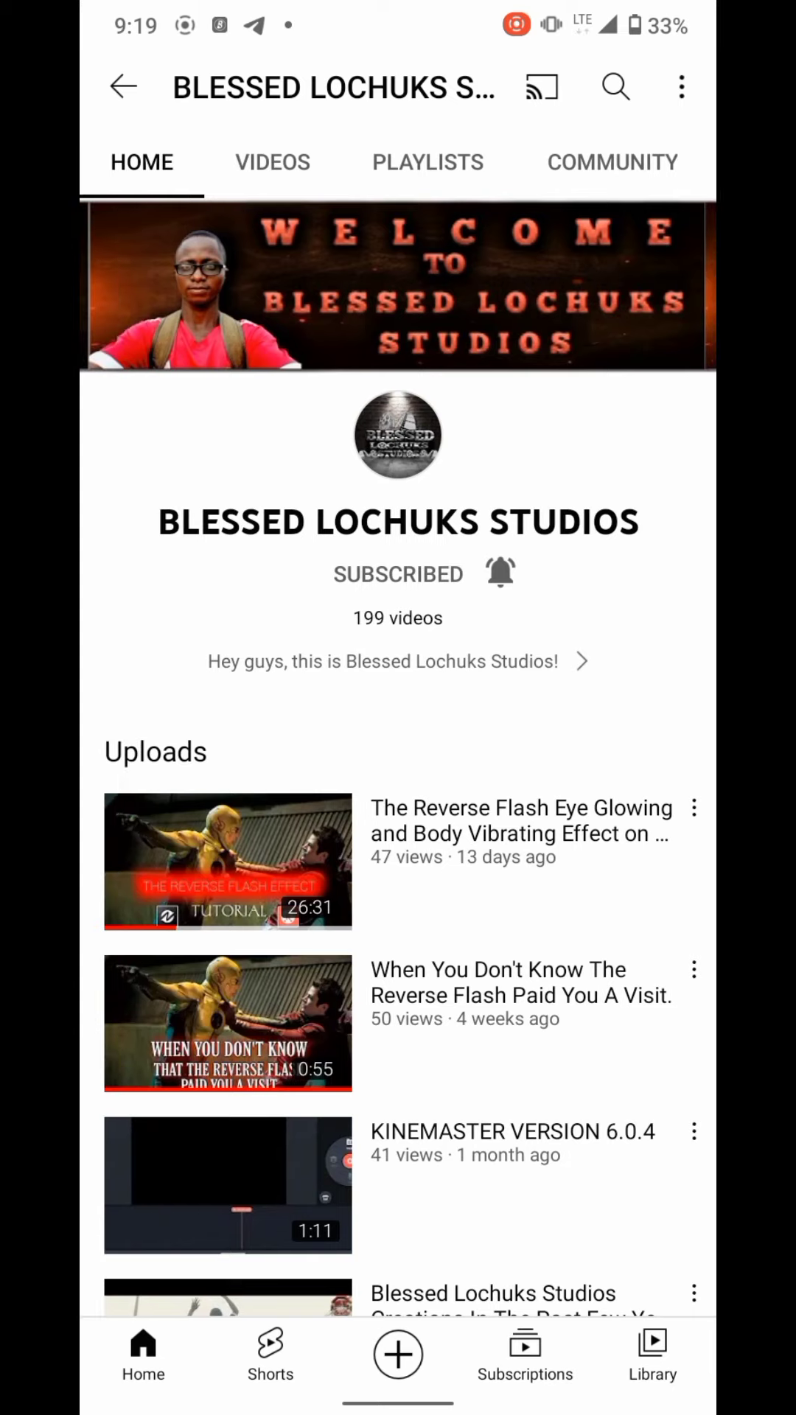
{"action": "left_click_drag", "start_coordinate": [620, 663], "coordinate": [222, 663]}
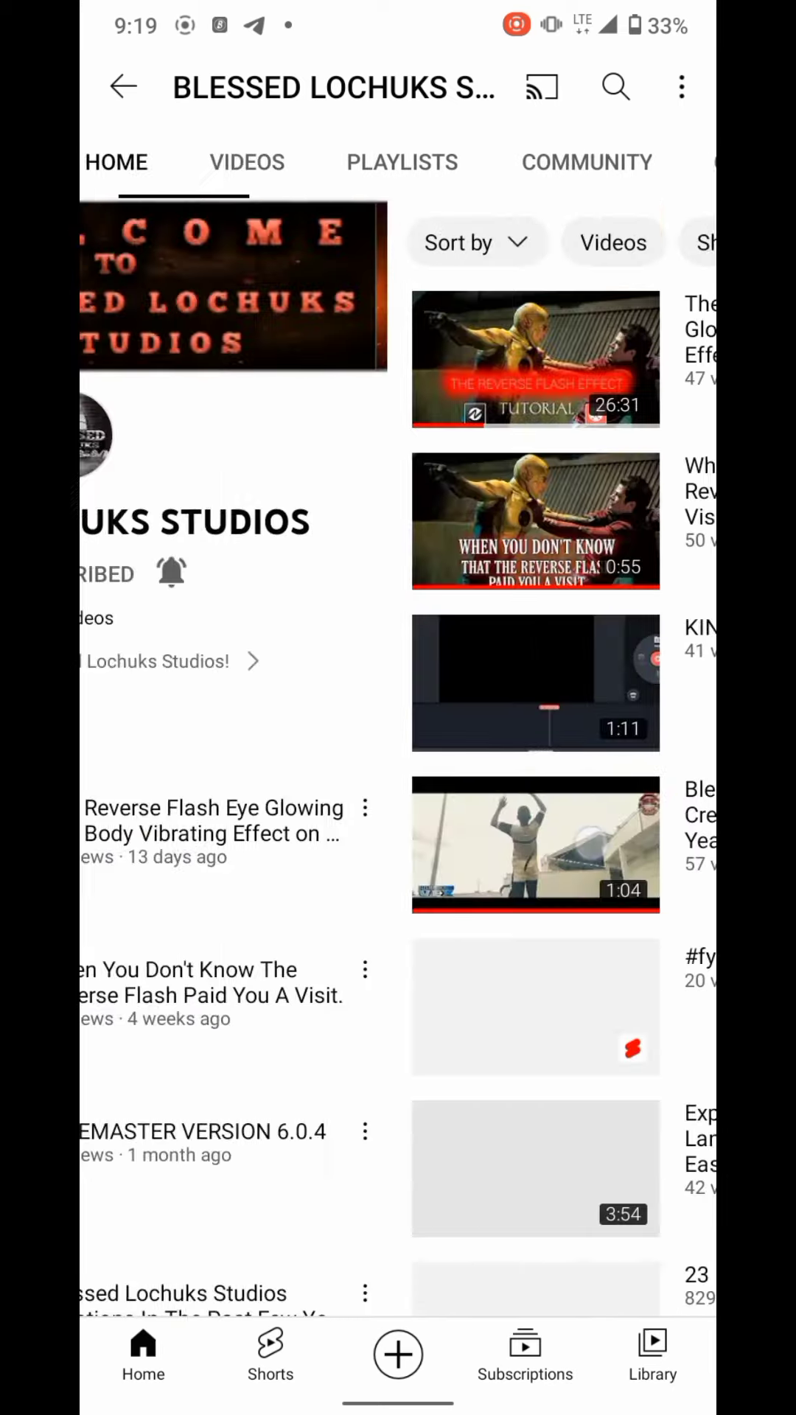
{"action": "scroll", "coordinate": [398, 774], "scroll_direction": "down", "scroll_amount": 5}
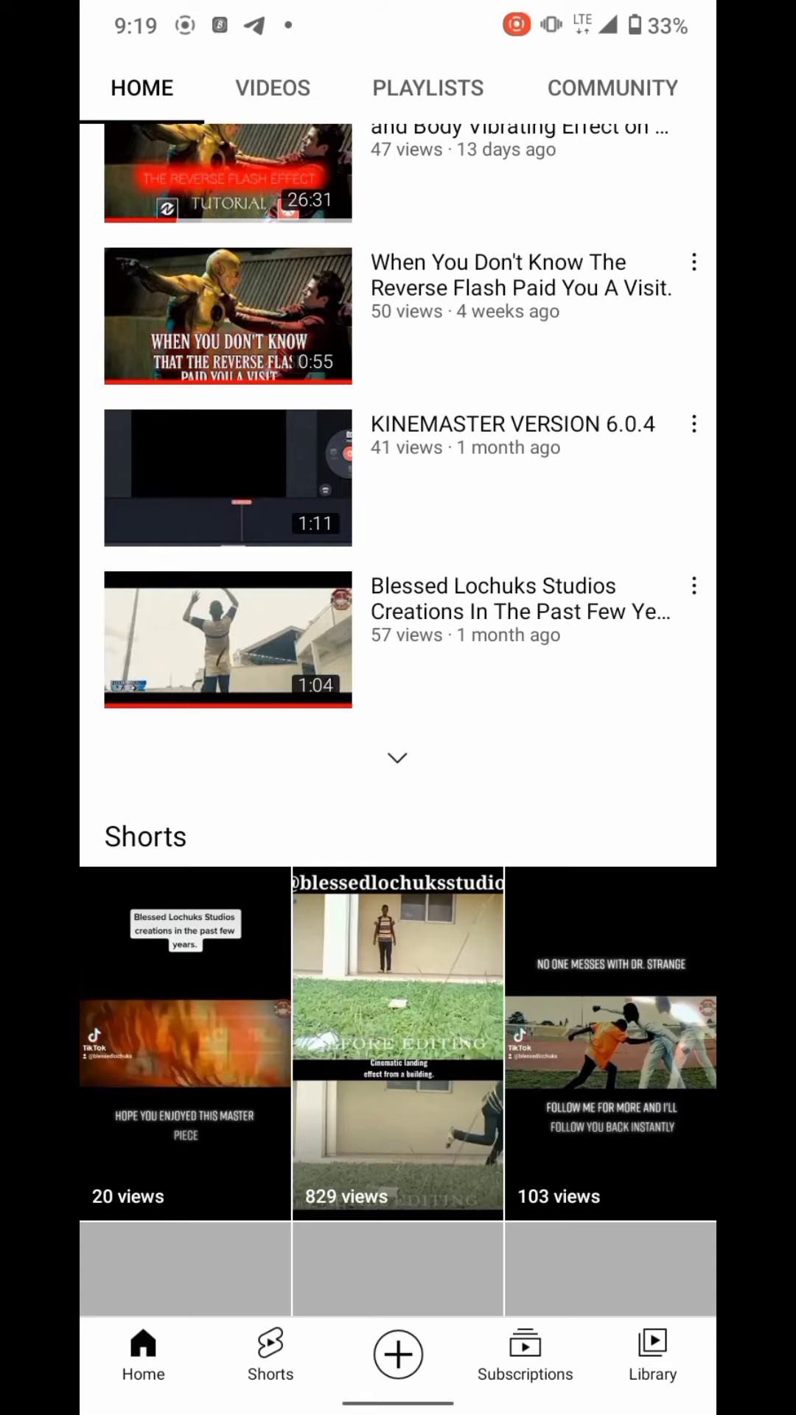
{"action": "scroll", "coordinate": [399, 663], "scroll_direction": "up", "scroll_amount": 5}
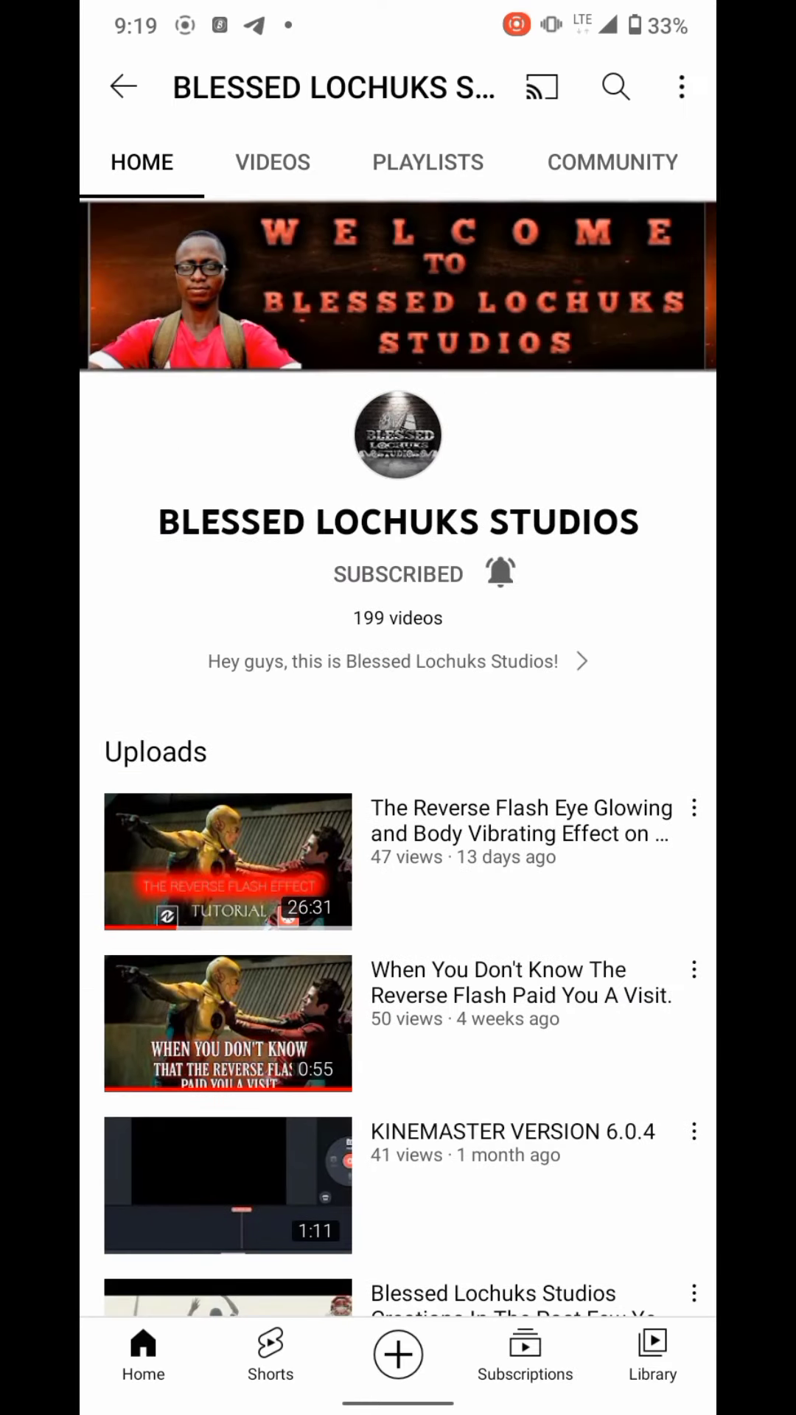
Step: Open the channel settings, then bring the Studio browser card forward in Recent apps
{"action": "left_click", "coordinate": [680, 86]}
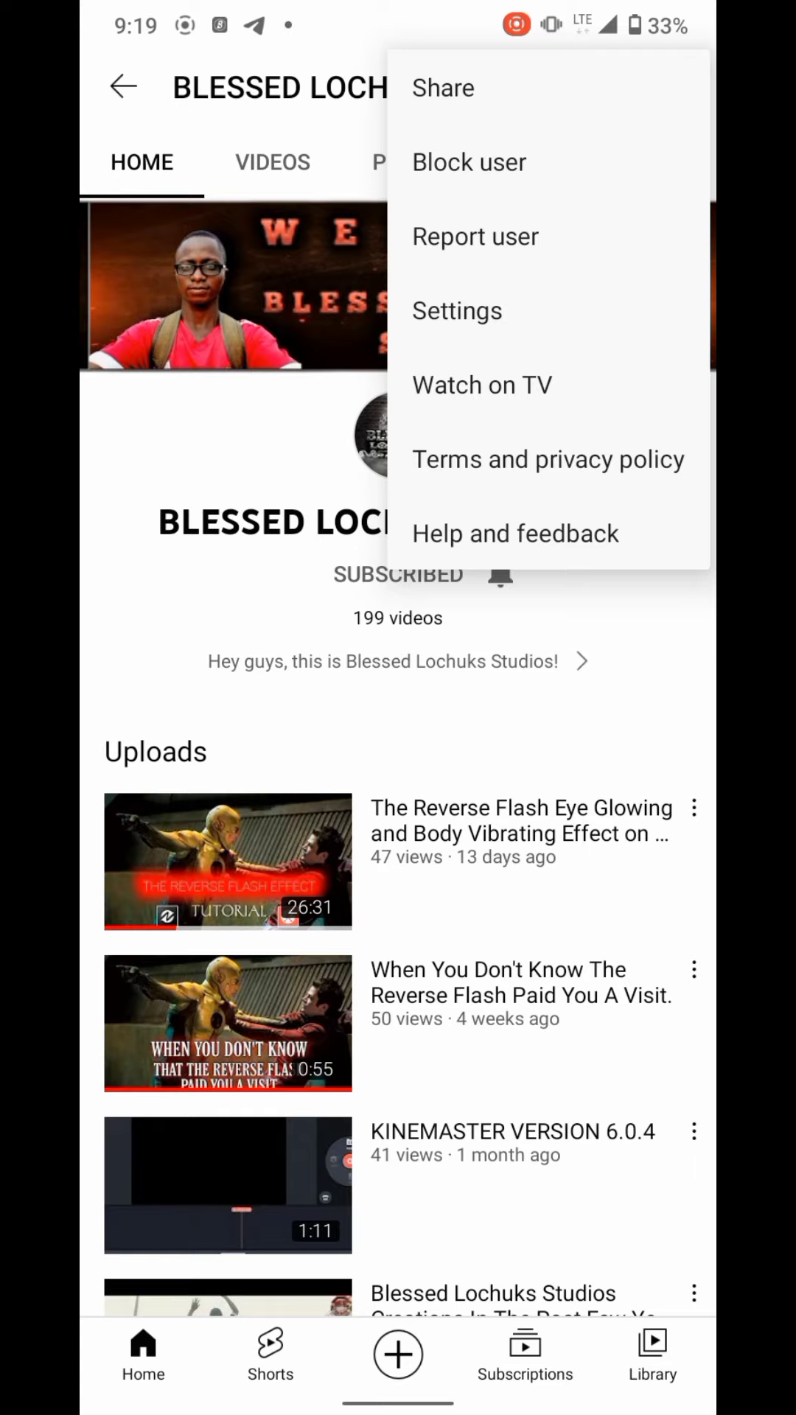
{"action": "left_click", "coordinate": [456, 311]}
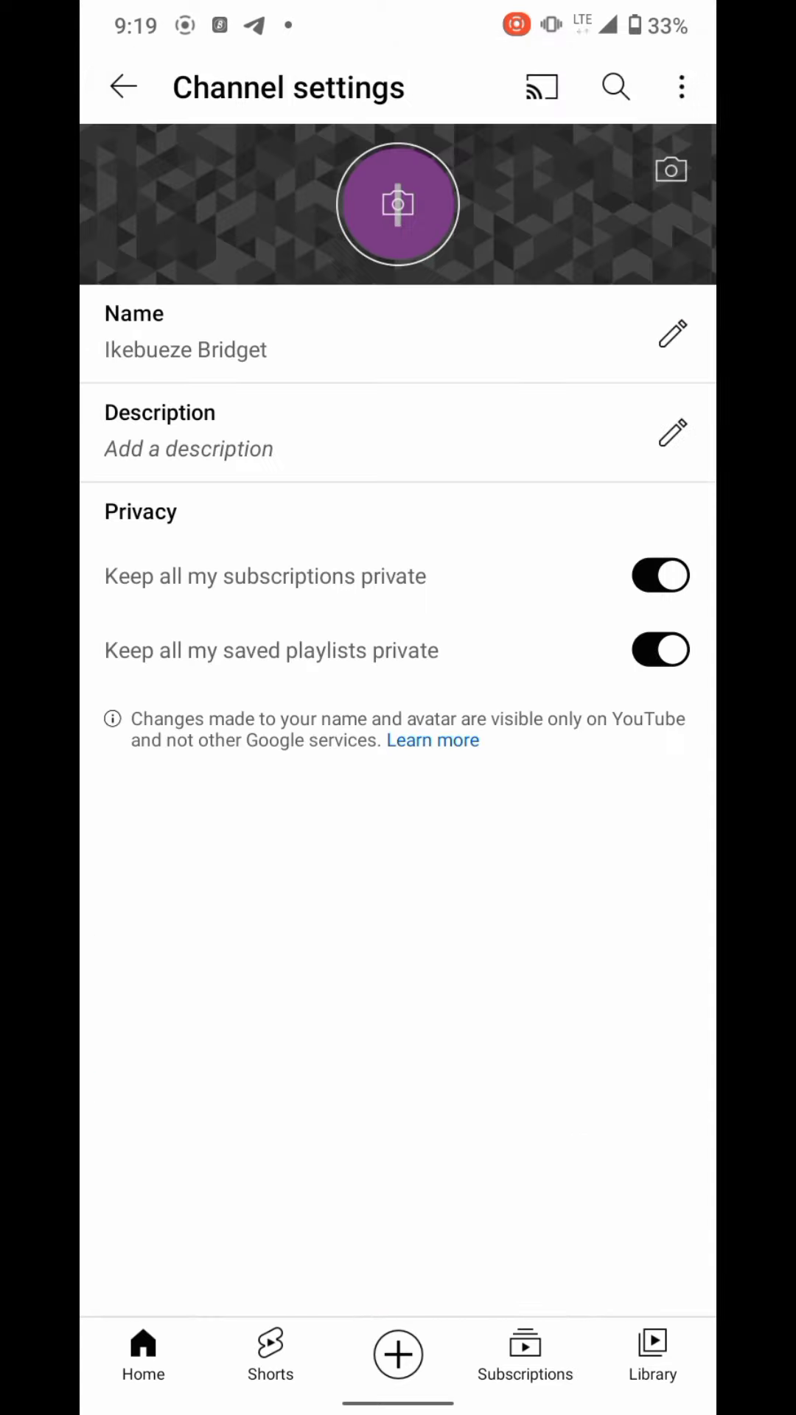
{"action": "left_click_drag", "start_coordinate": [410, 1398], "coordinate": [409, 1105]}
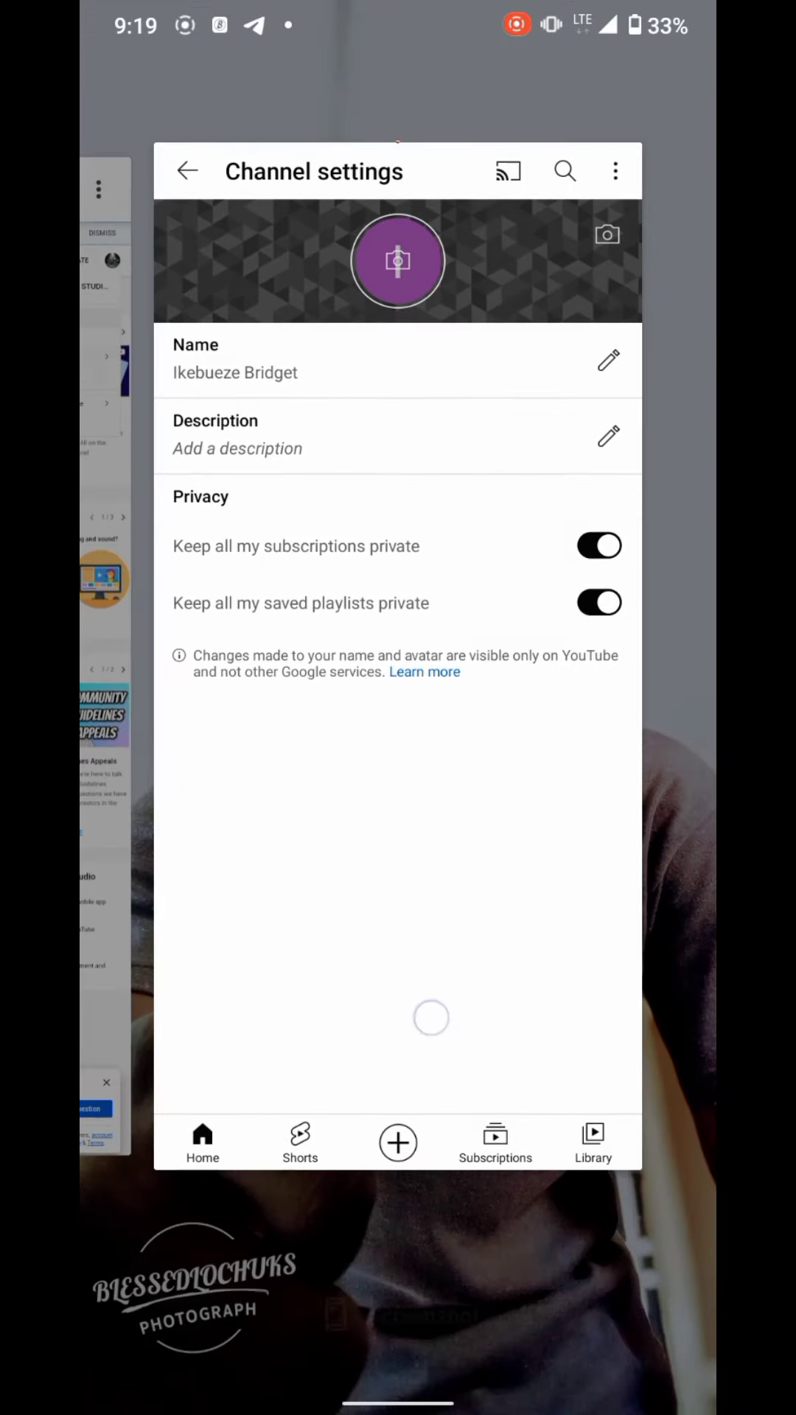
{"action": "left_click_drag", "start_coordinate": [431, 1017], "coordinate": [678, 973]}
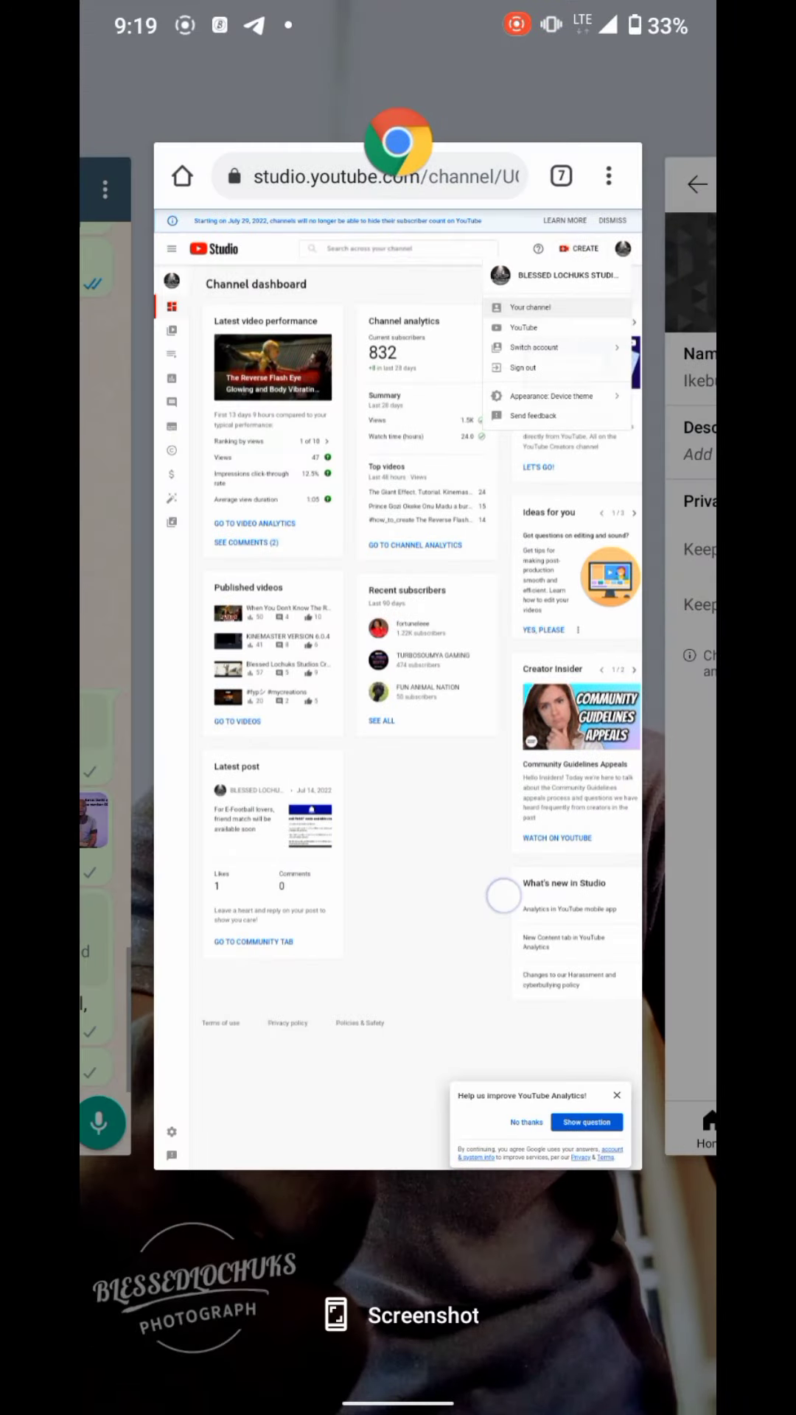
Step: Return to the Studio dashboard and dismiss the 'Help us improve YouTube Analytics' survey
{"action": "left_click", "coordinate": [318, 652]}
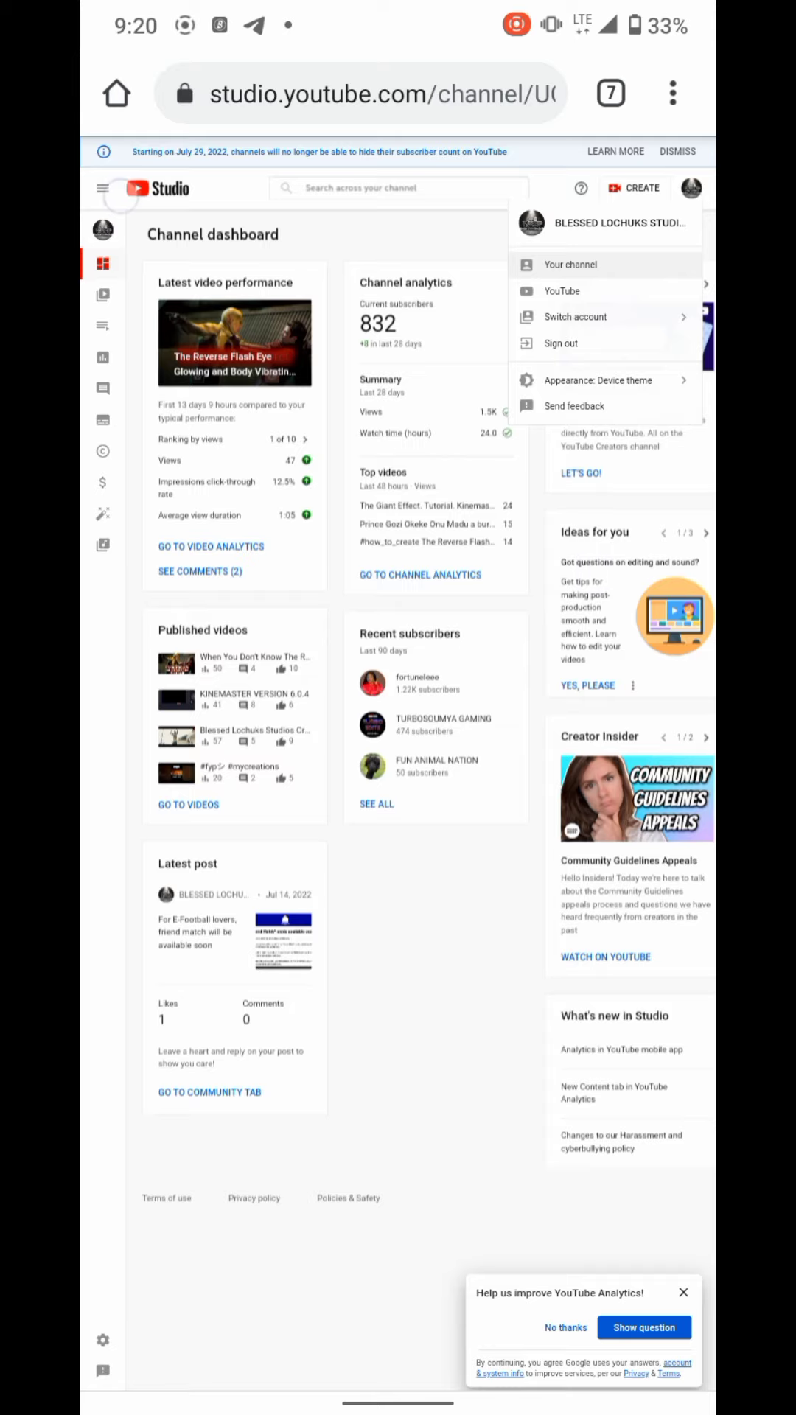
{"action": "left_click", "coordinate": [103, 187]}
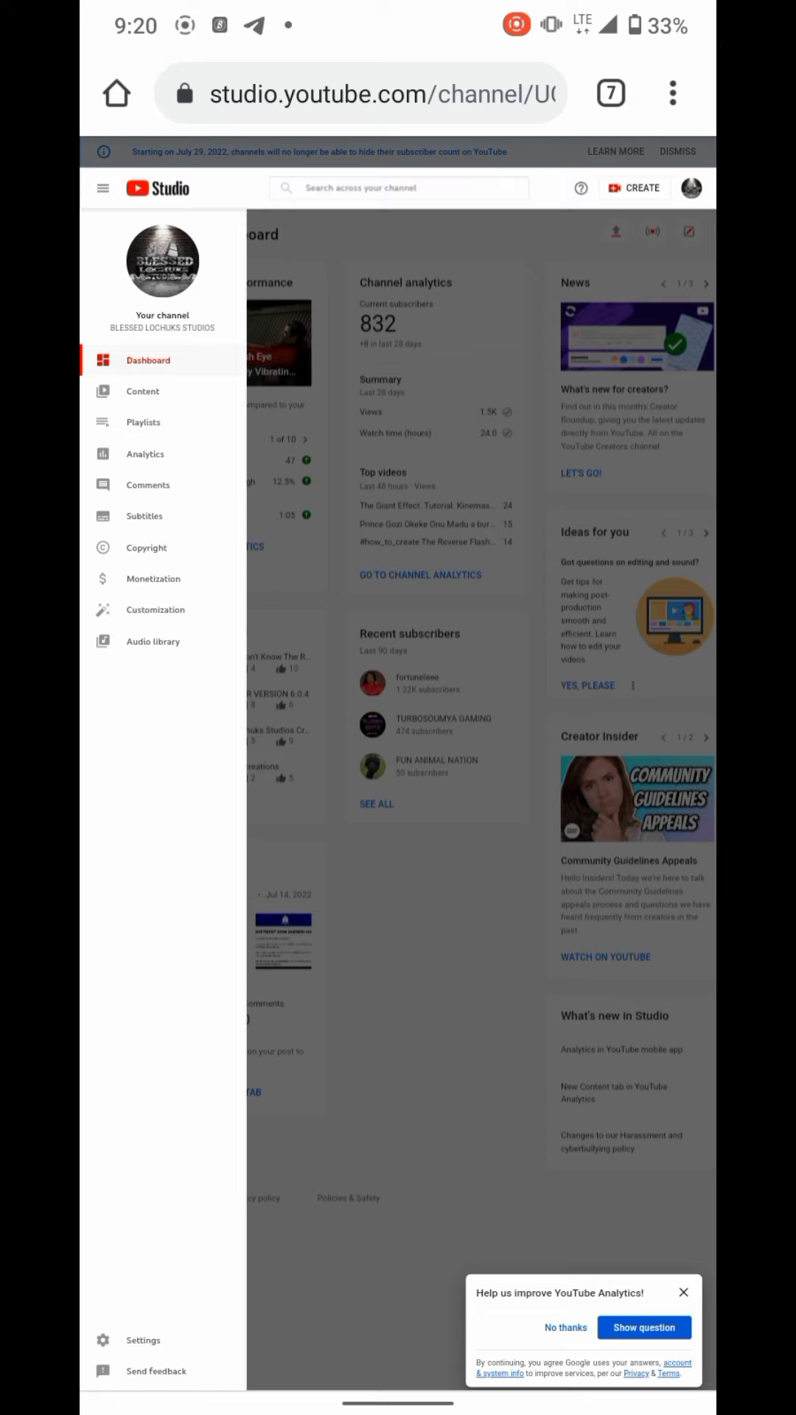
{"action": "left_click", "coordinate": [438, 619]}
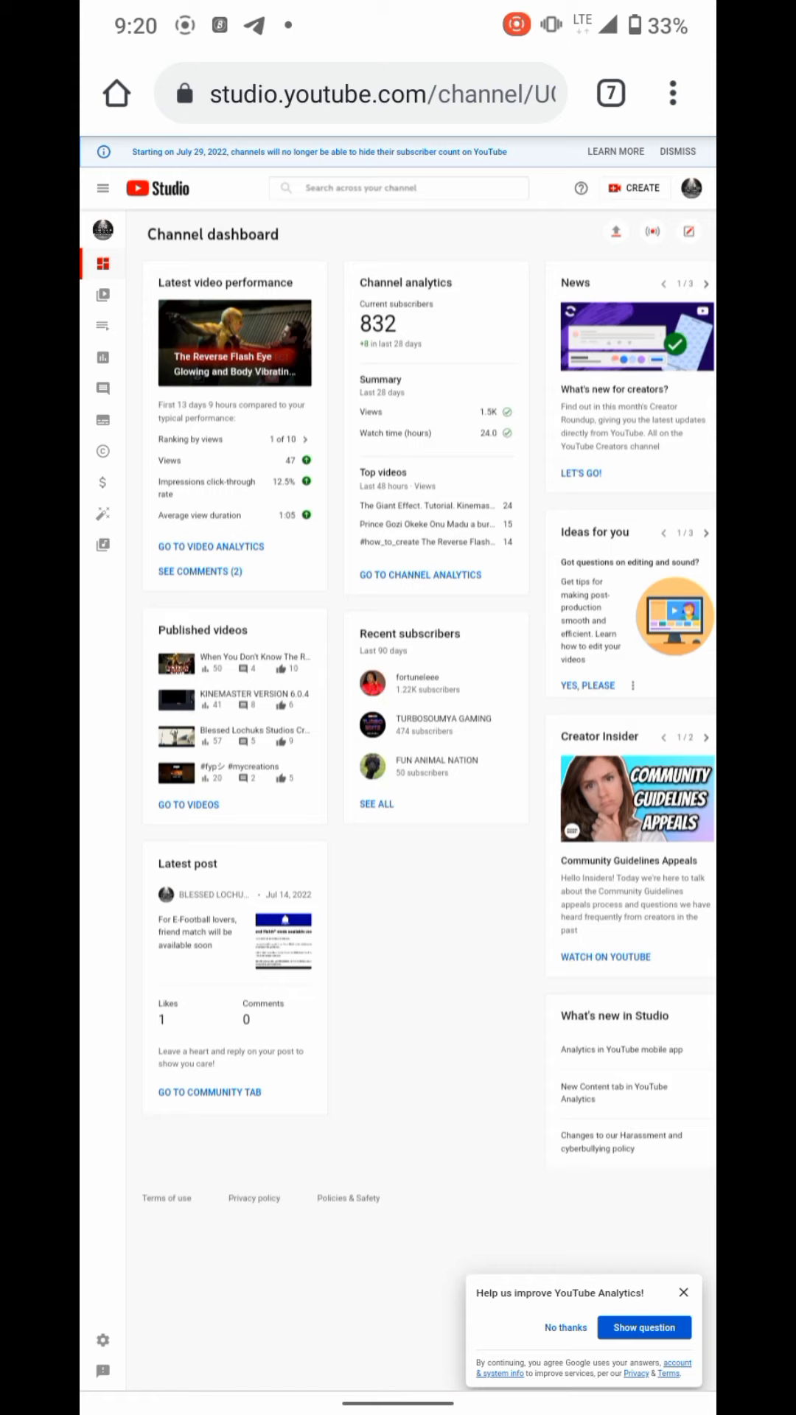
{"action": "left_click", "coordinate": [681, 1292]}
{"action": "left_click_drag", "start_coordinate": [598, 950], "coordinate": [569, 951]}
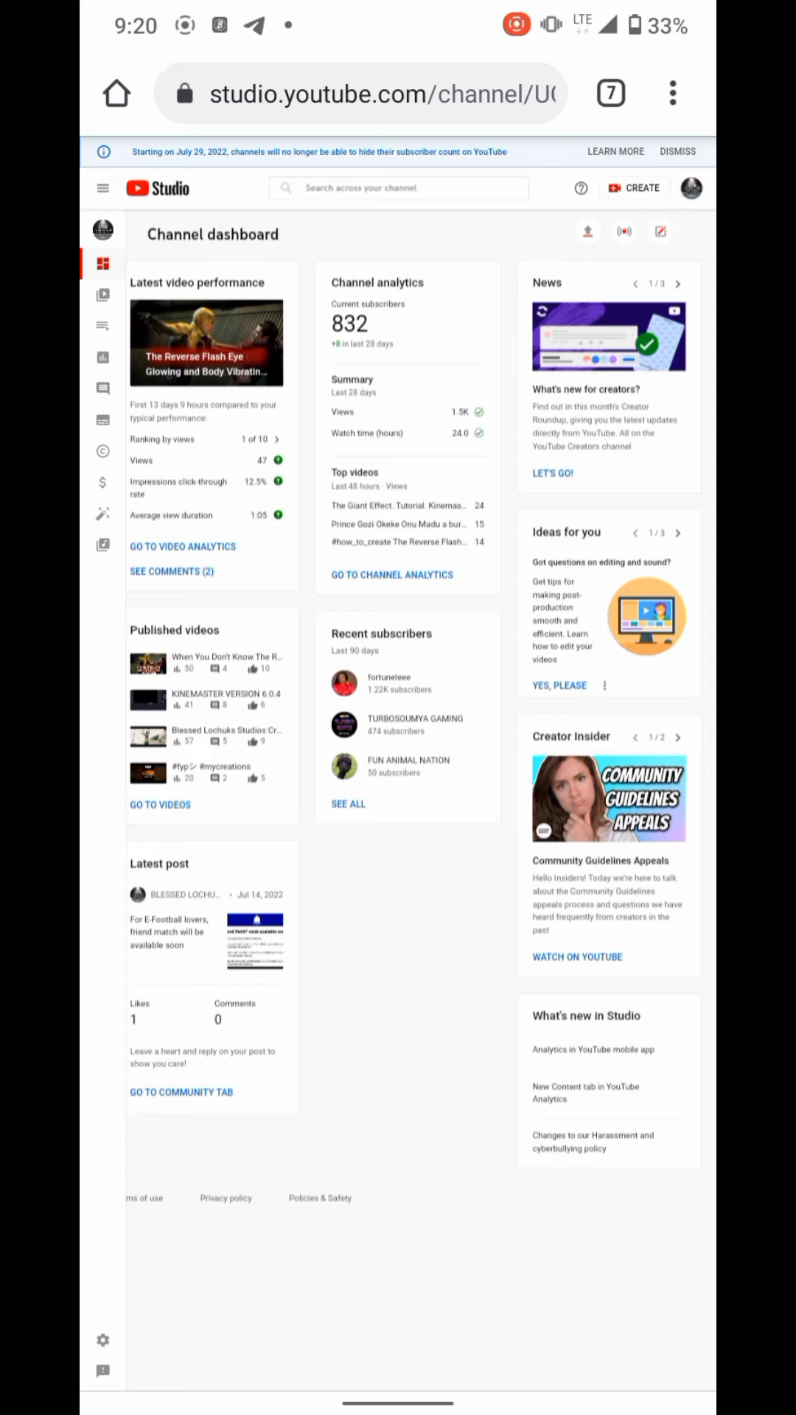
Step: Briefly open and close the account options and navigation list, then view the browser tabs
{"action": "left_click", "coordinate": [690, 188]}
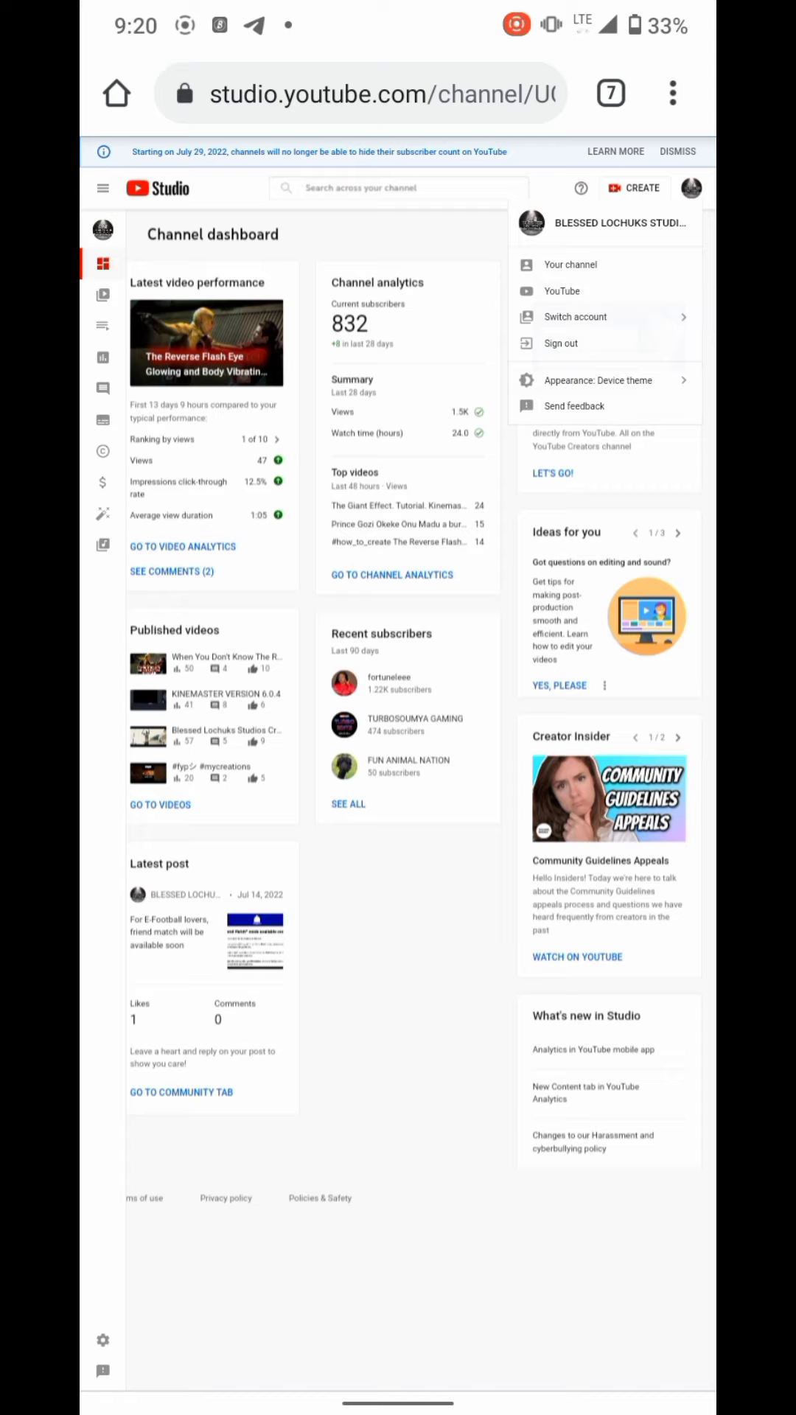
{"action": "left_click", "coordinate": [431, 531]}
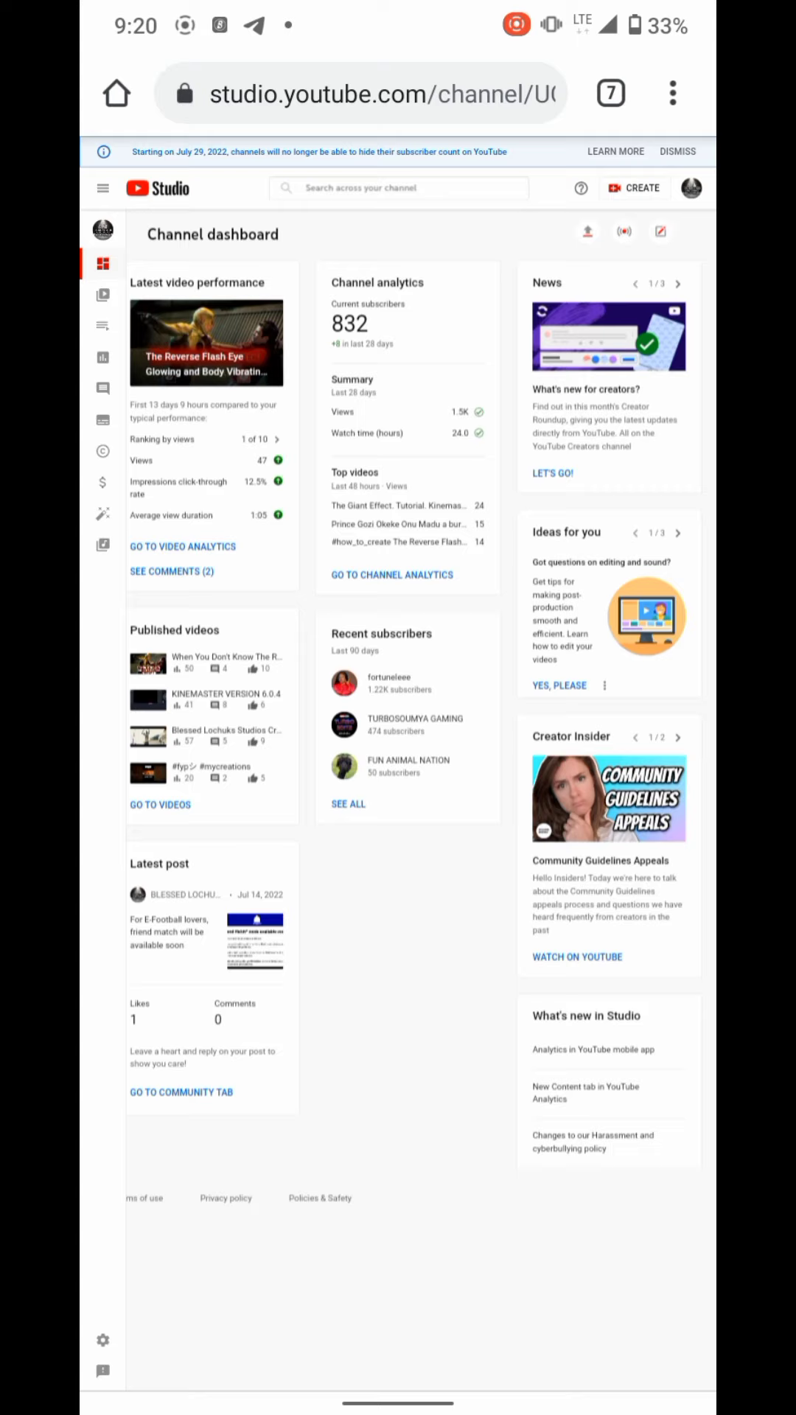
{"action": "left_click", "coordinate": [103, 188]}
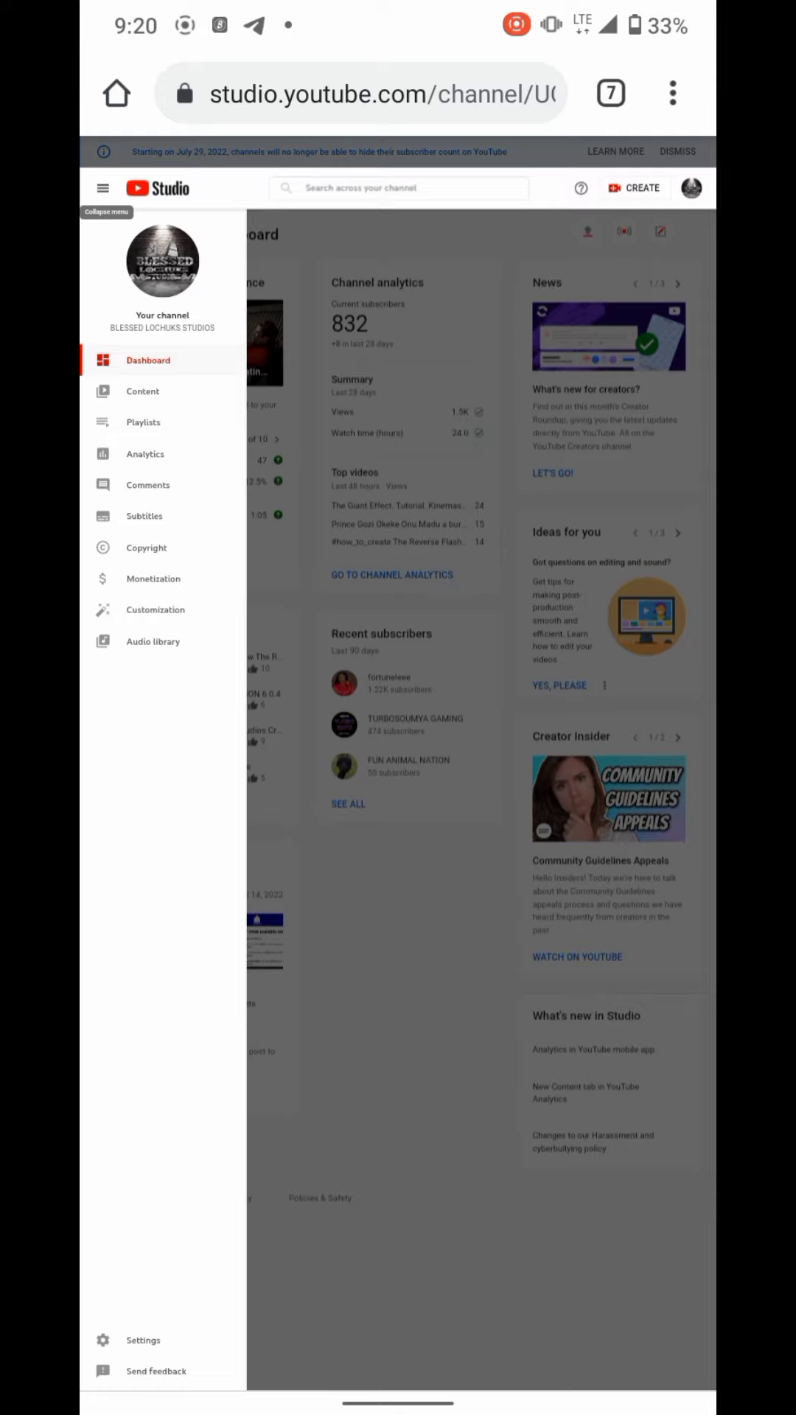
{"action": "left_click", "coordinate": [343, 455]}
{"action": "left_click", "coordinate": [611, 93]}
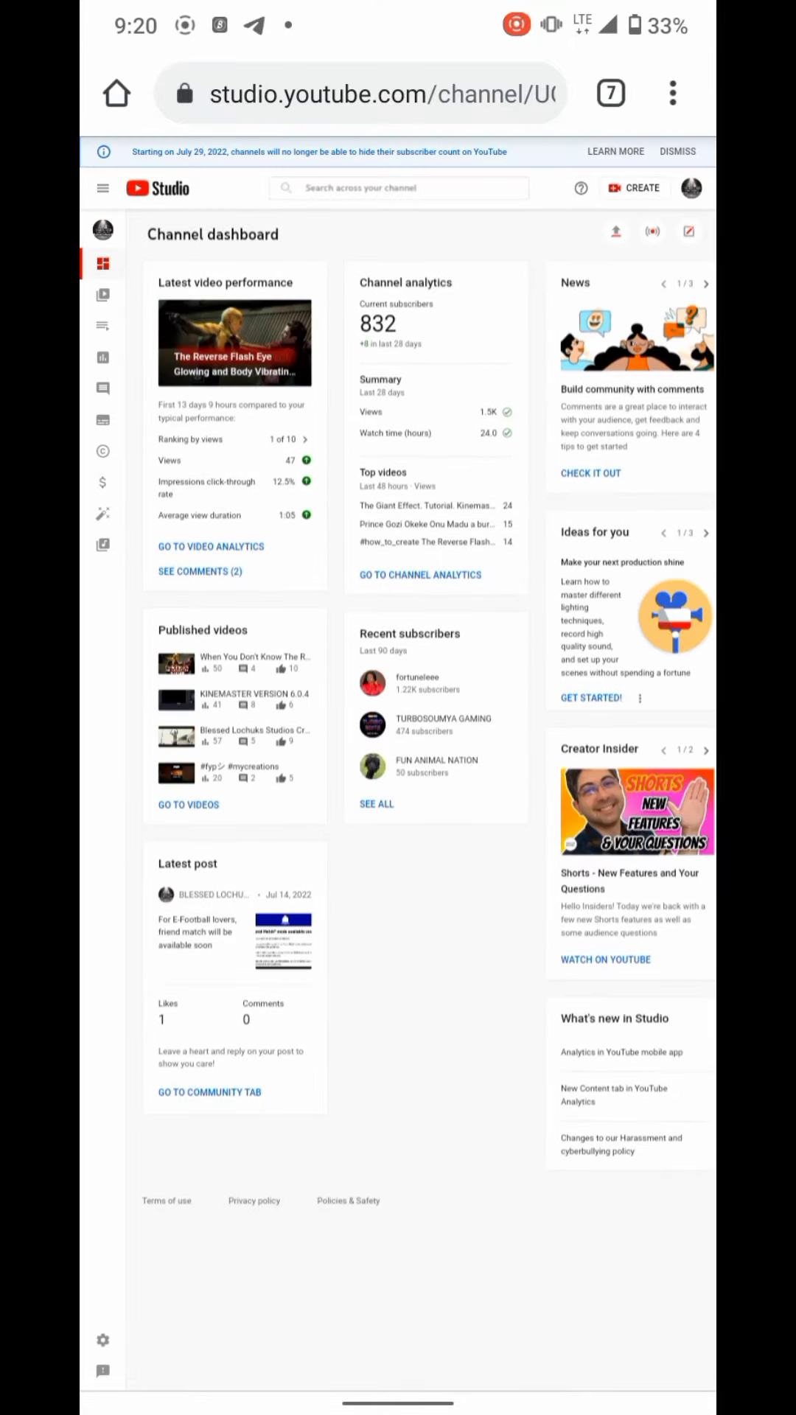
Step: Switch from the Studio dashboard to regular YouTube through the profile account menu
{"action": "left_click_drag", "start_coordinate": [608, 783], "coordinate": [579, 783]}
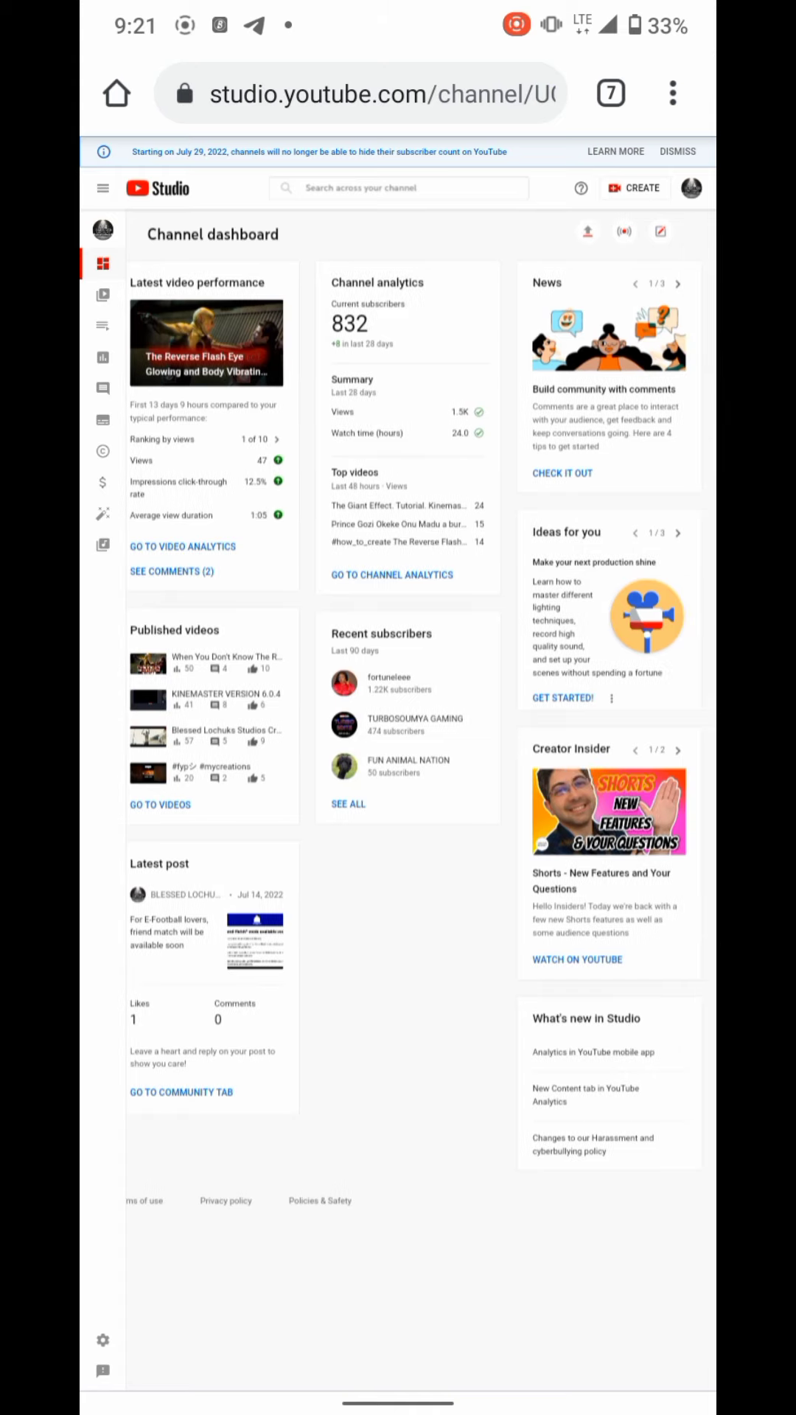
{"action": "left_click", "coordinate": [104, 188]}
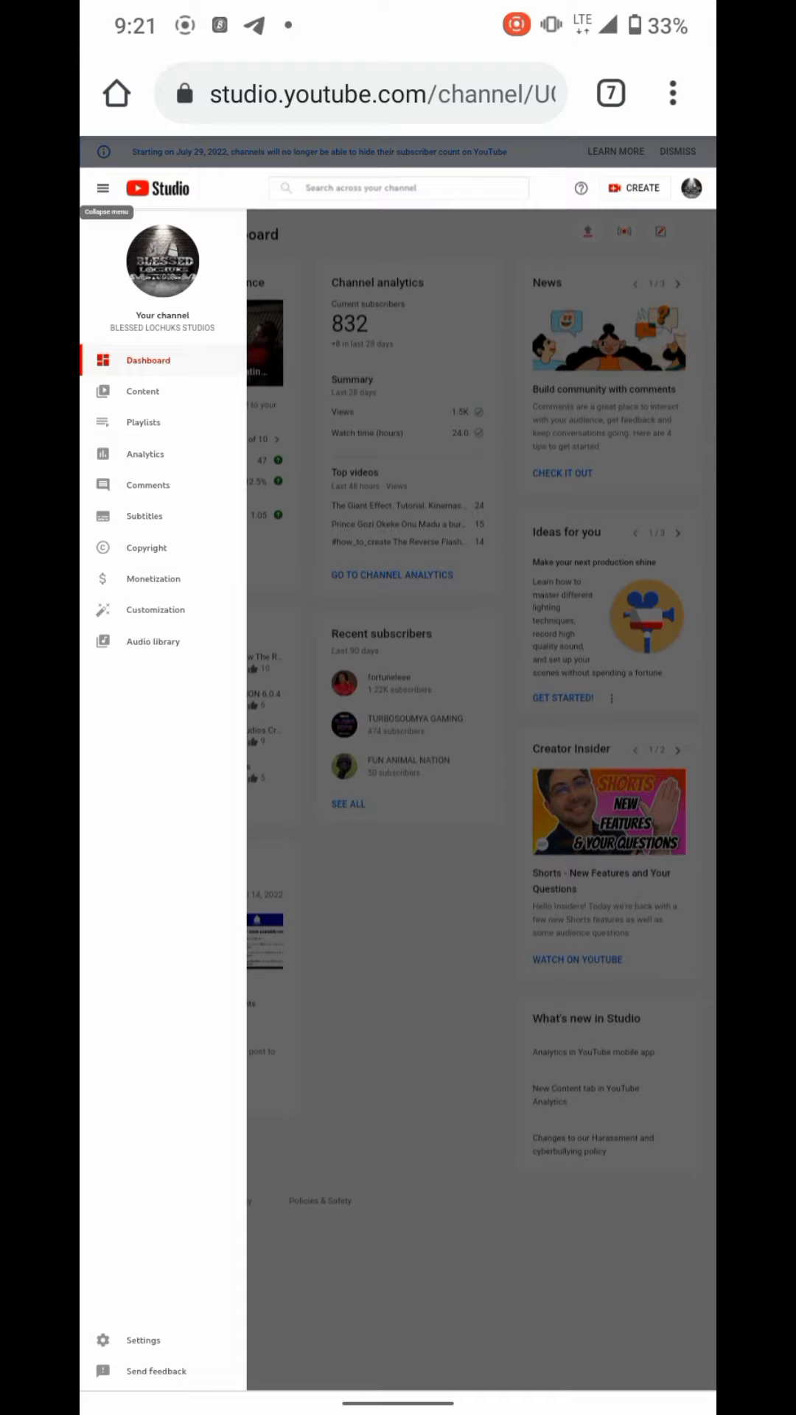
{"action": "left_click", "coordinate": [531, 480]}
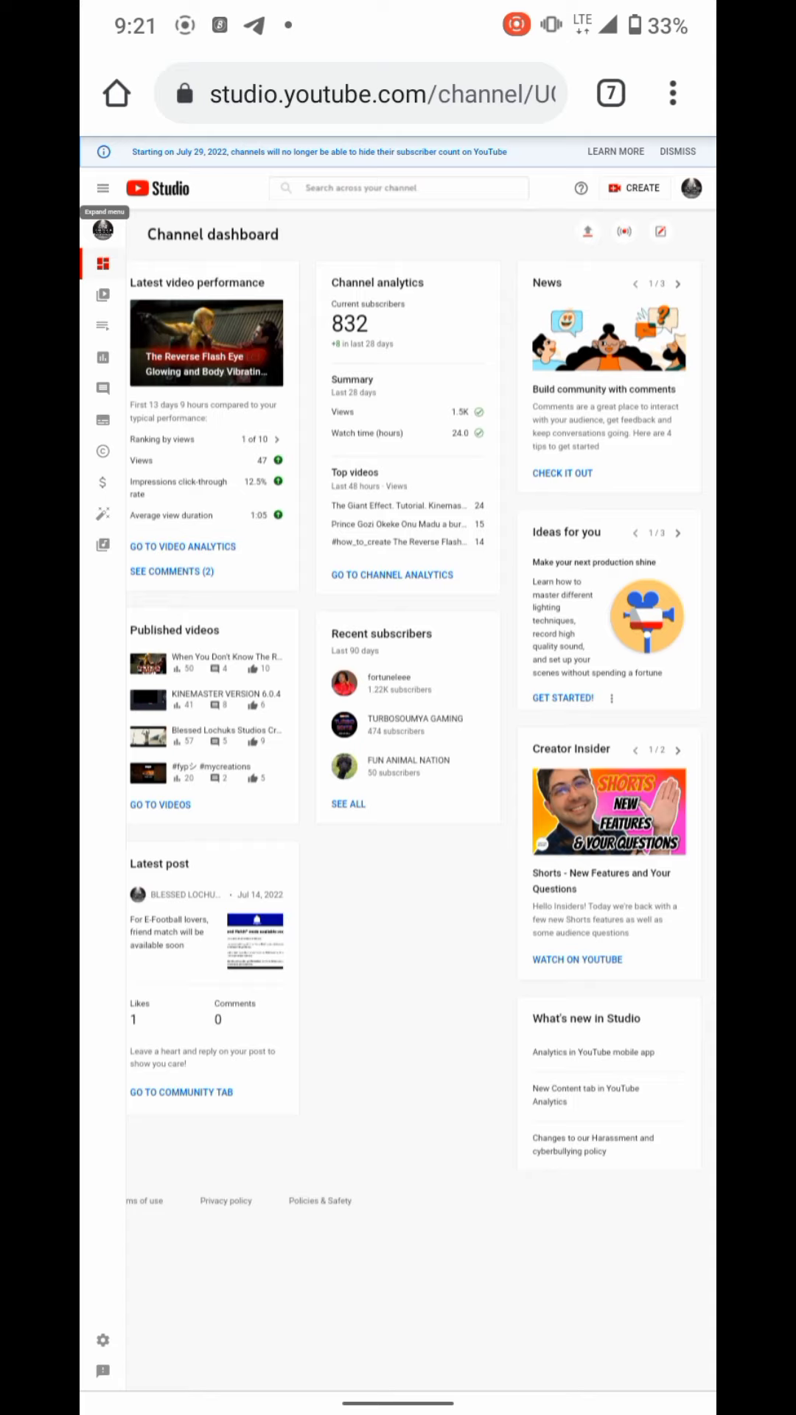
{"action": "left_click", "coordinate": [691, 189]}
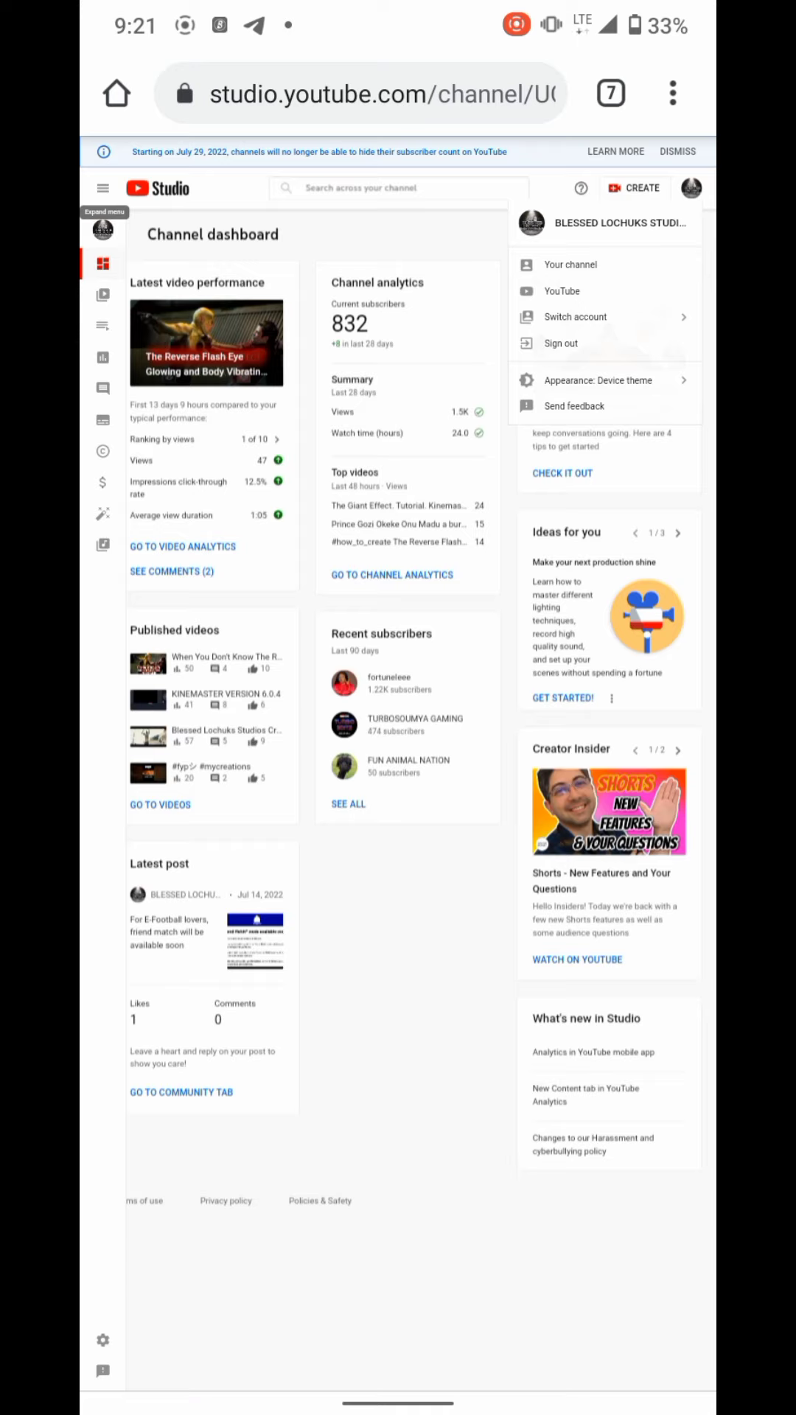
{"action": "left_click", "coordinate": [562, 291]}
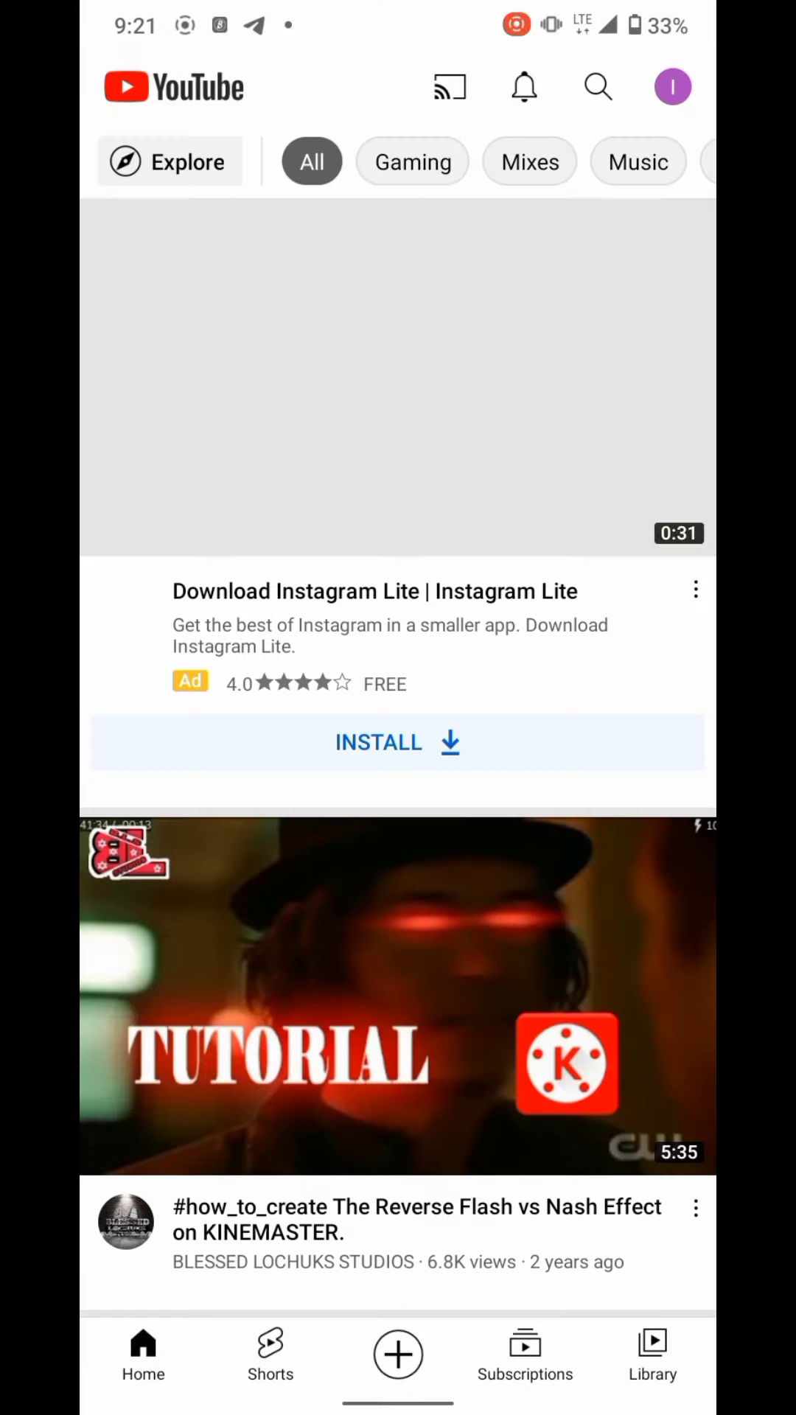
Step: Bring YouTube Studio in Chrome back from Recent apps, then reopen the recents overview
{"action": "left_click_drag", "start_coordinate": [399, 1404], "coordinate": [398, 995]}
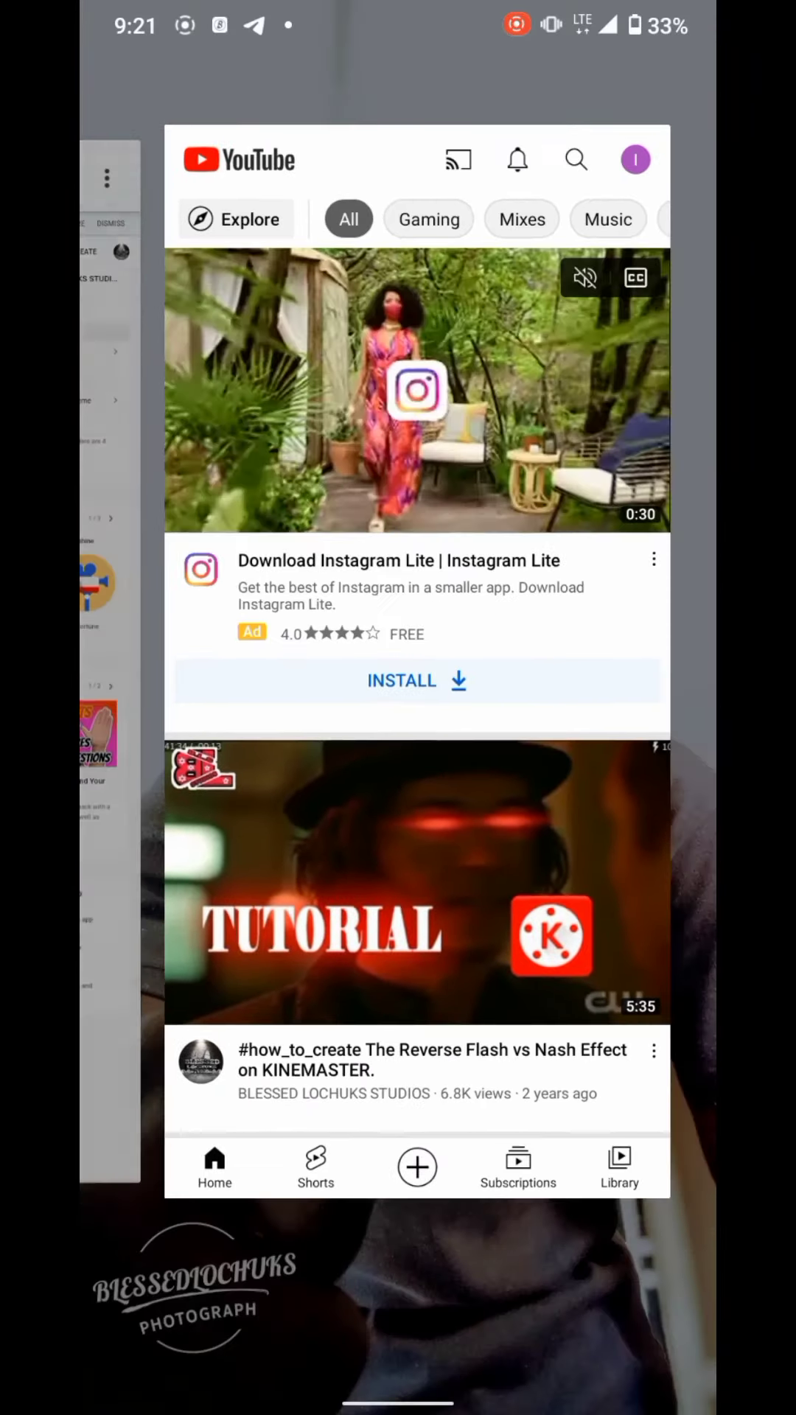
{"action": "left_click_drag", "start_coordinate": [222, 708], "coordinate": [609, 707]}
{"action": "left_click", "coordinate": [399, 663]}
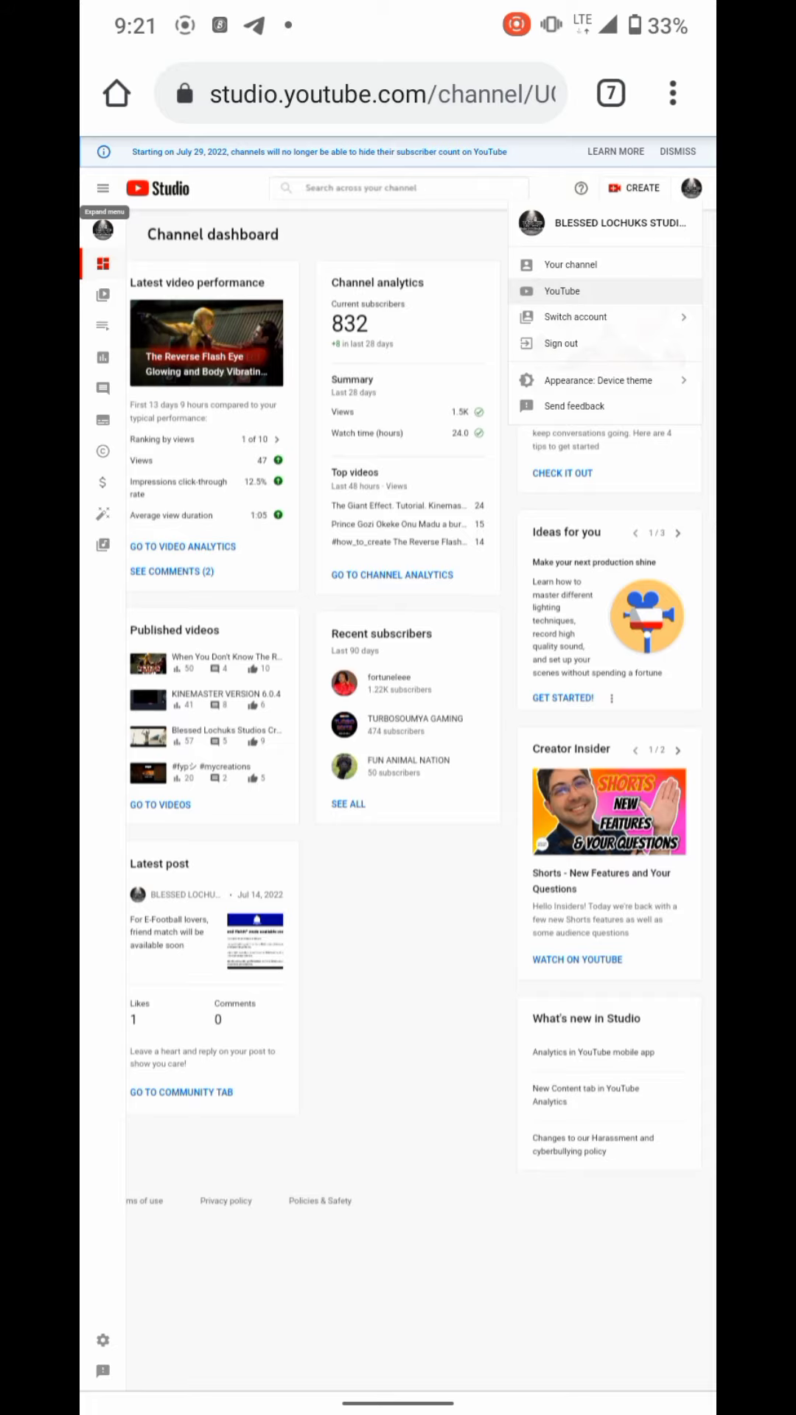
{"action": "left_click_drag", "start_coordinate": [397, 1404], "coordinate": [398, 1106]}
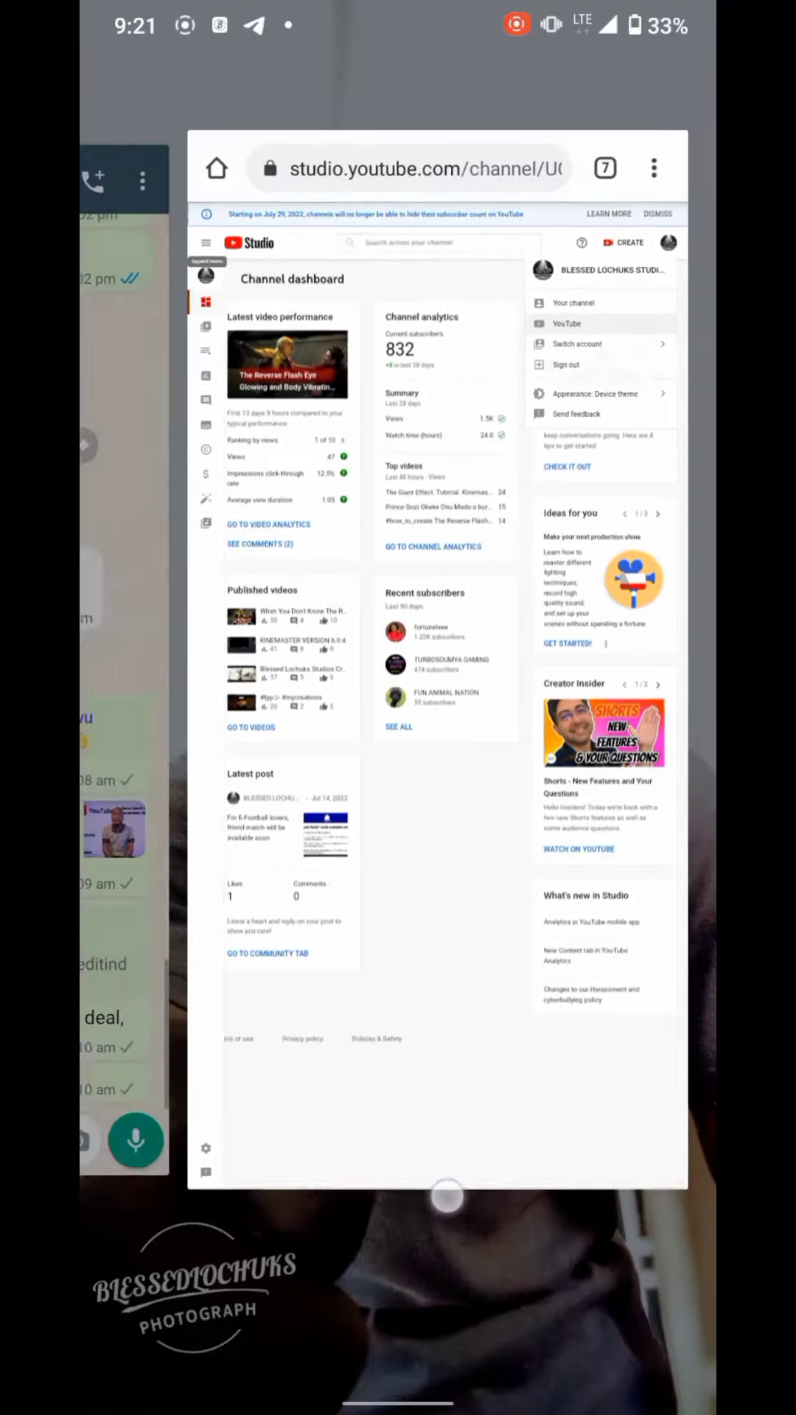
Step: Open the YouTube app's info page in Android Settings under Apps & notifications
{"action": "left_click", "coordinate": [443, 1271]}
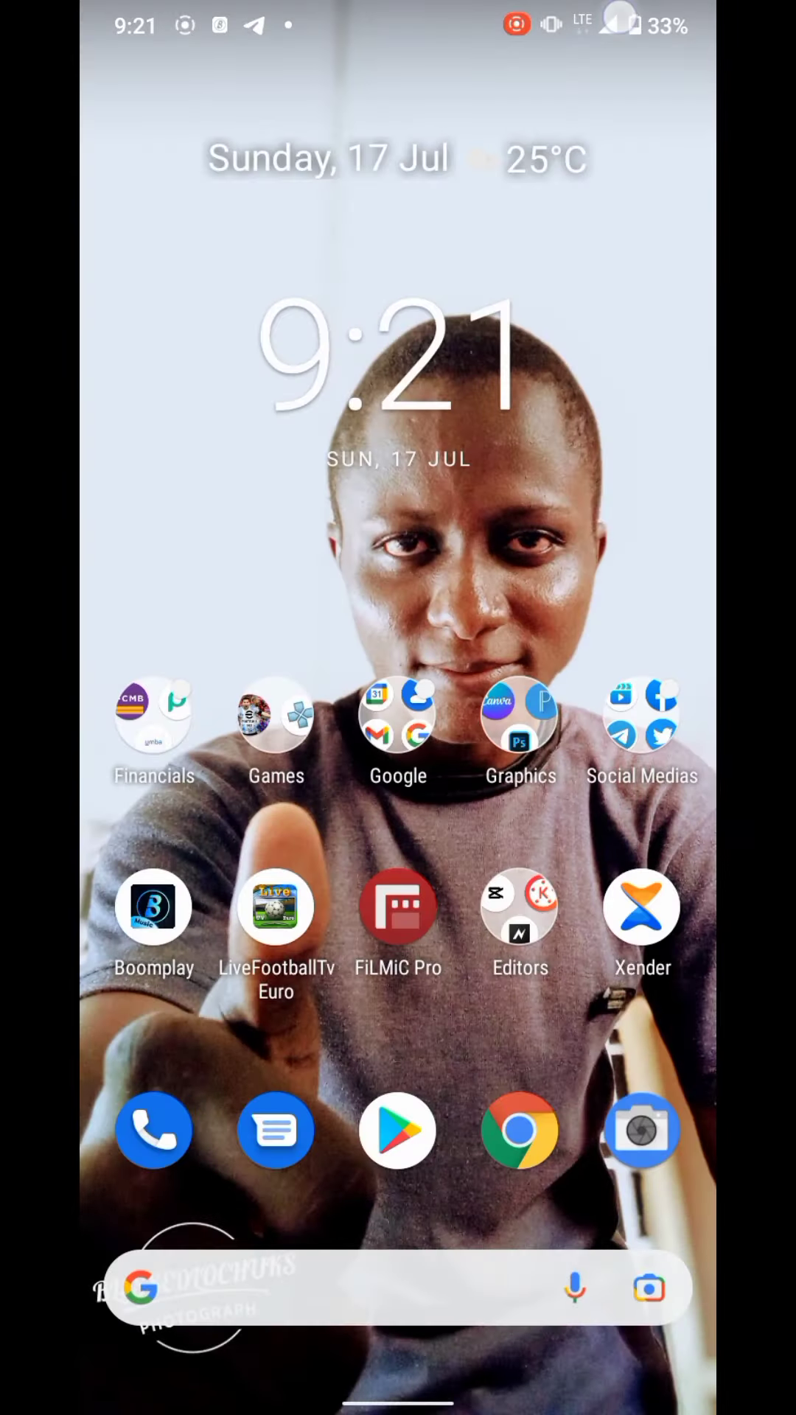
{"action": "left_click_drag", "start_coordinate": [398, 23], "coordinate": [399, 664]}
{"action": "left_click_drag", "start_coordinate": [399, 67], "coordinate": [398, 554]}
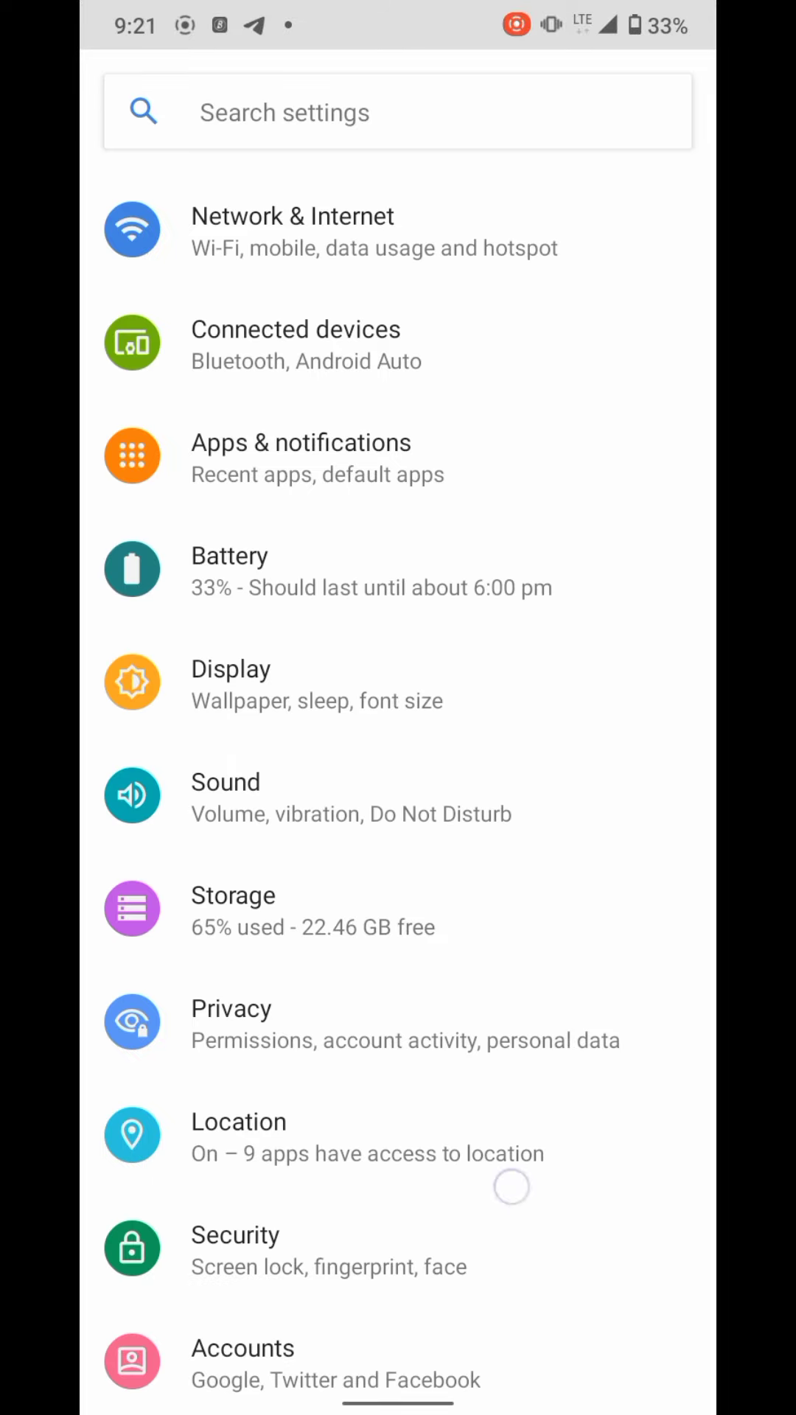
{"action": "scroll", "coordinate": [510, 884], "scroll_direction": "down", "scroll_amount": 5}
{"action": "scroll", "coordinate": [641, 884], "scroll_direction": "up", "scroll_amount": 5}
{"action": "left_click", "coordinate": [534, 467]}
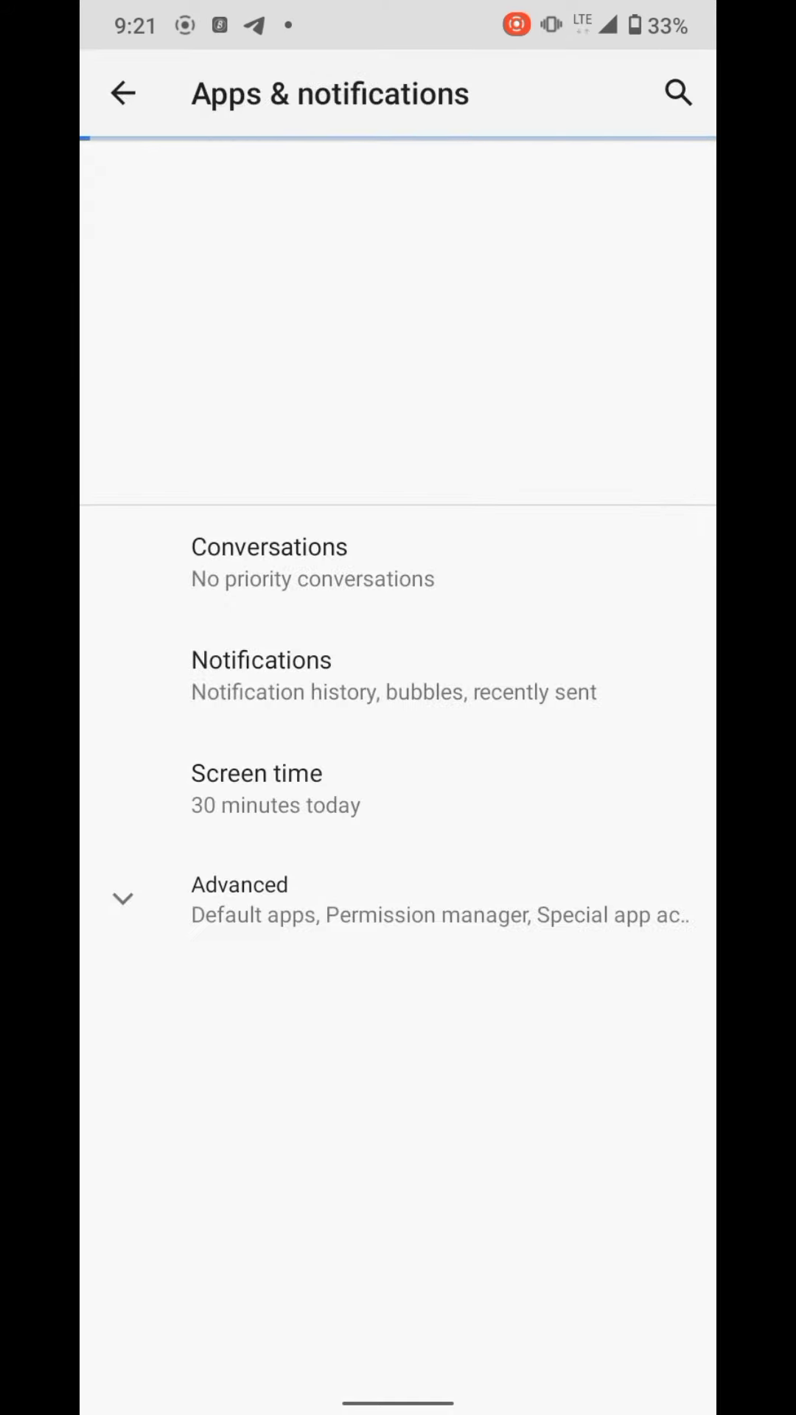
{"action": "left_click", "coordinate": [424, 309]}
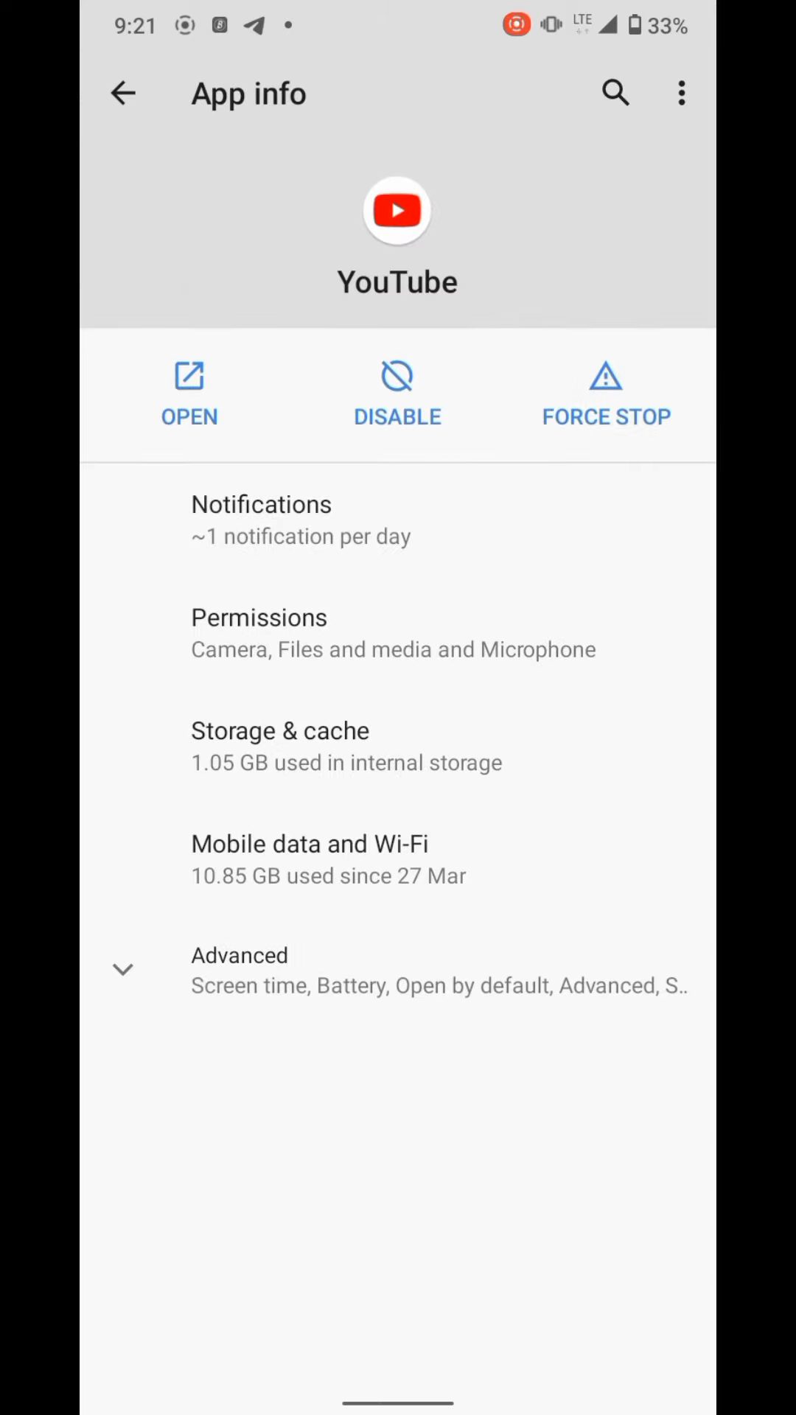
Step: Set YouTube's Open supported links option to Don't allow app to open links
{"action": "left_click", "coordinate": [398, 969]}
{"action": "scroll", "coordinate": [585, 922], "scroll_direction": "down", "scroll_amount": 1}
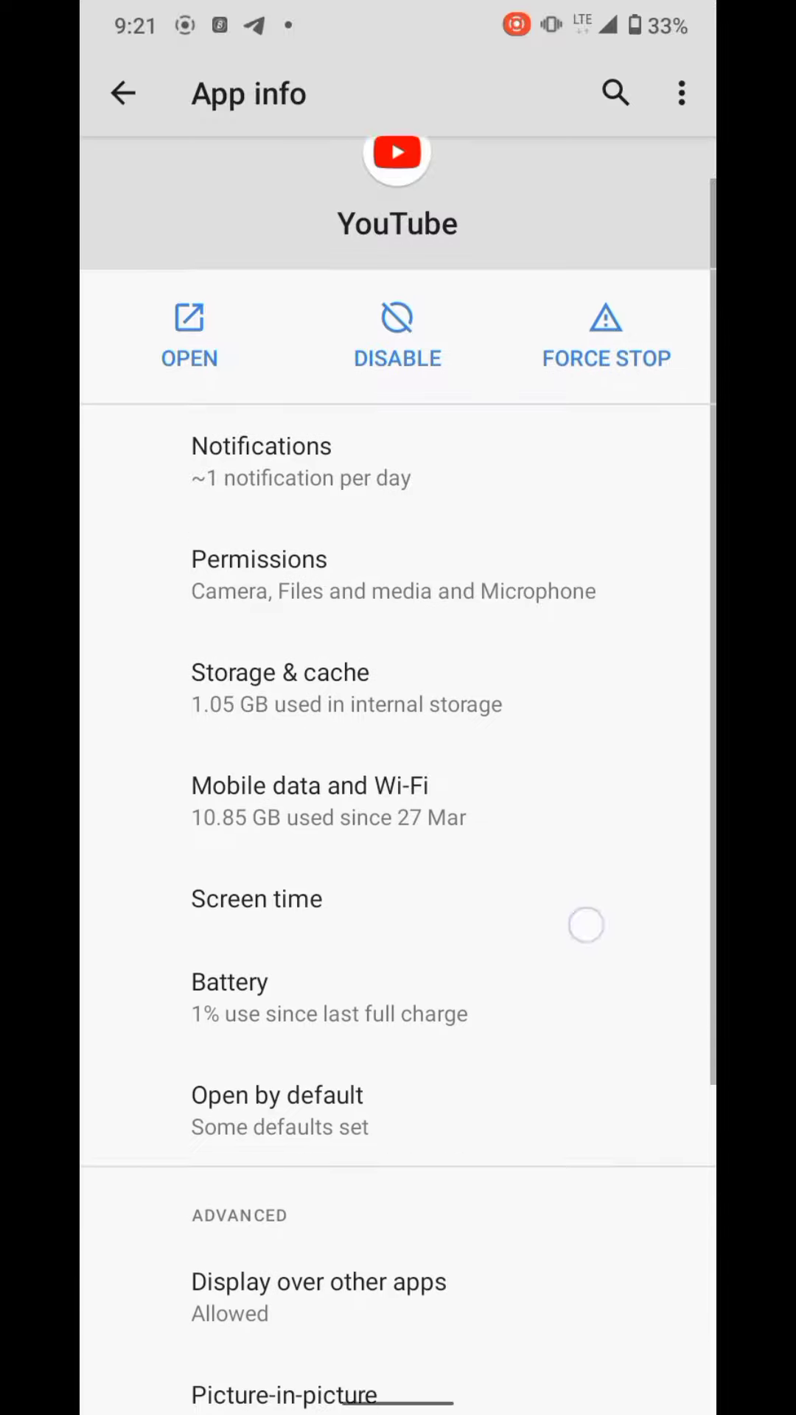
{"action": "left_click", "coordinate": [504, 1051]}
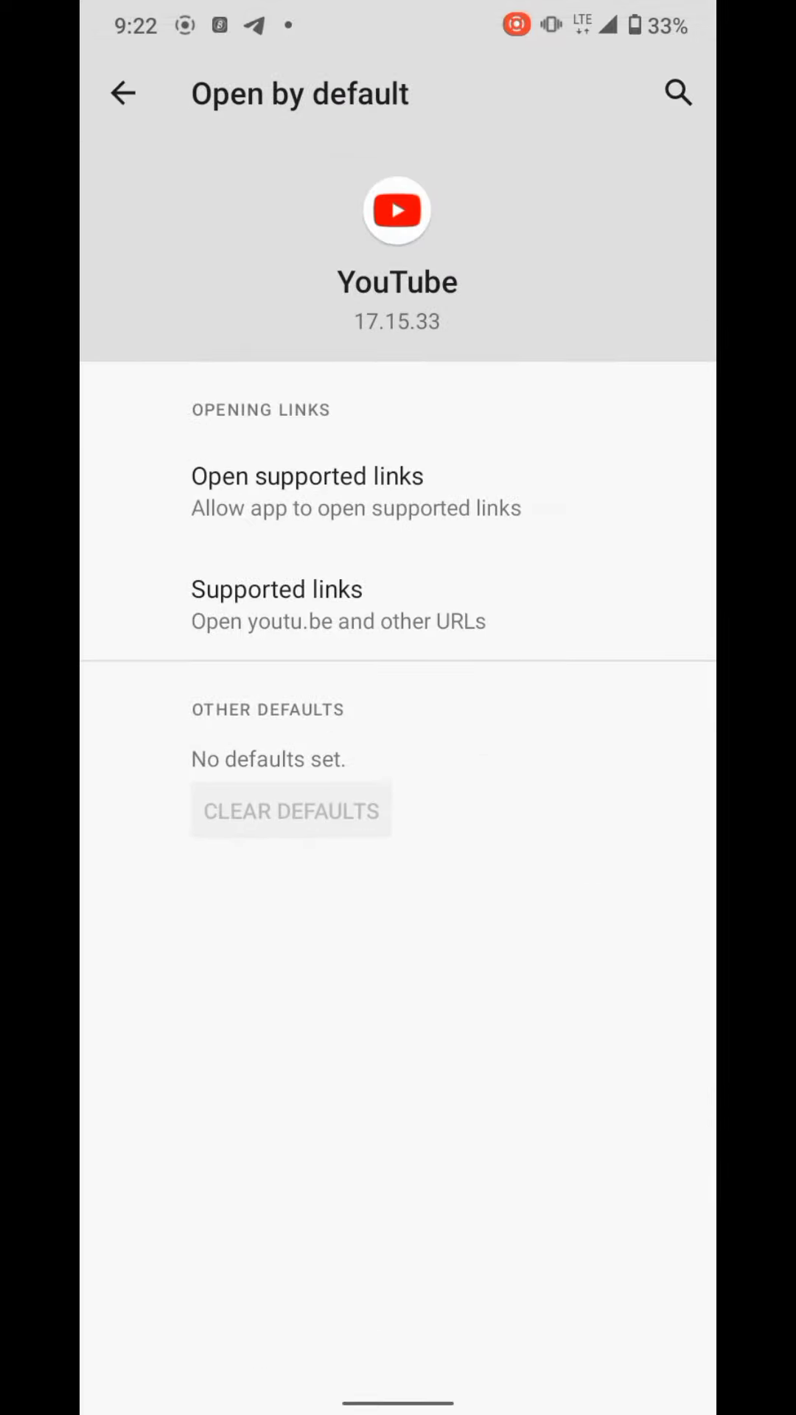
{"action": "left_click", "coordinate": [570, 486]}
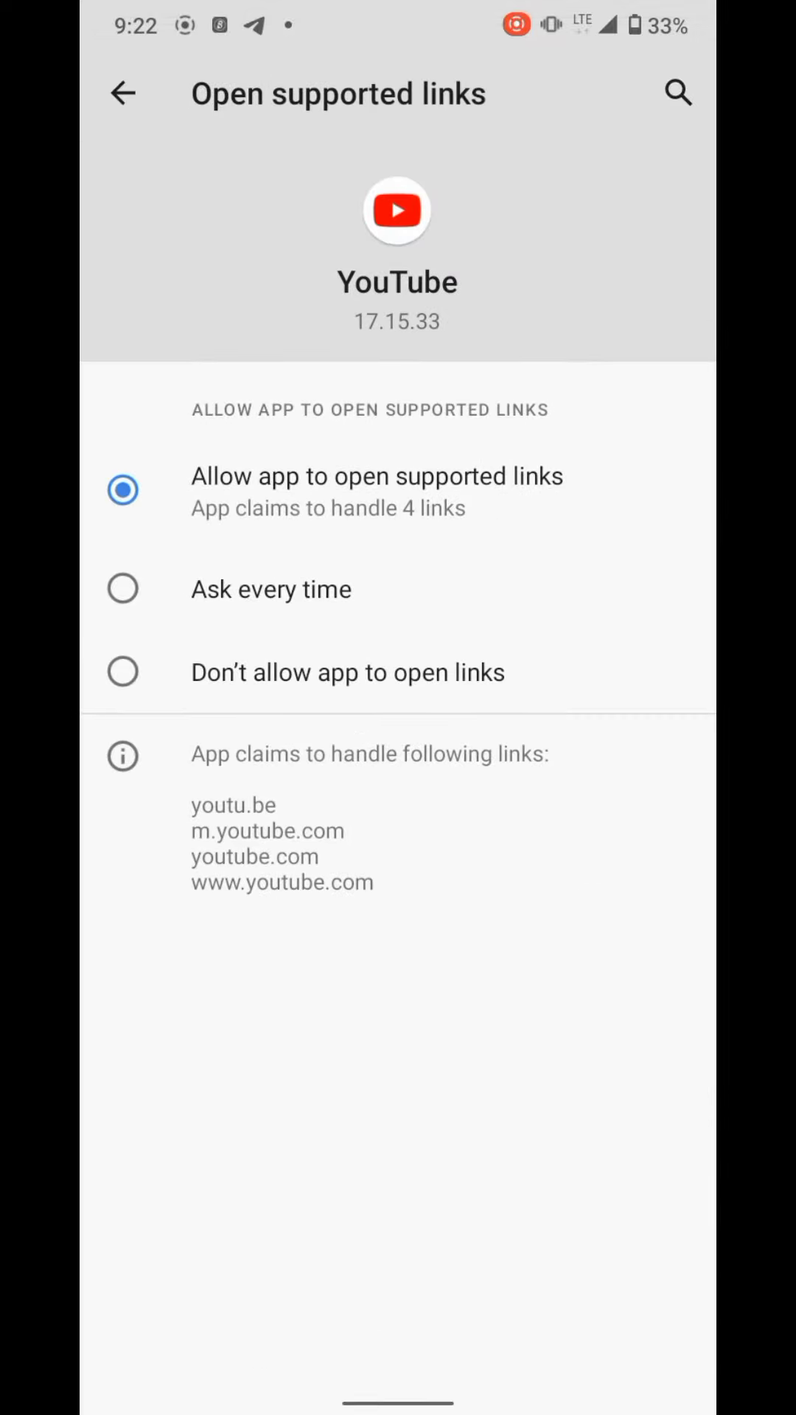
{"action": "left_click", "coordinate": [431, 683]}
Step: Review YouTube's supported links list, then return to the browser showing YouTube Studio
{"action": "left_click", "coordinate": [118, 91]}
{"action": "left_click", "coordinate": [452, 598]}
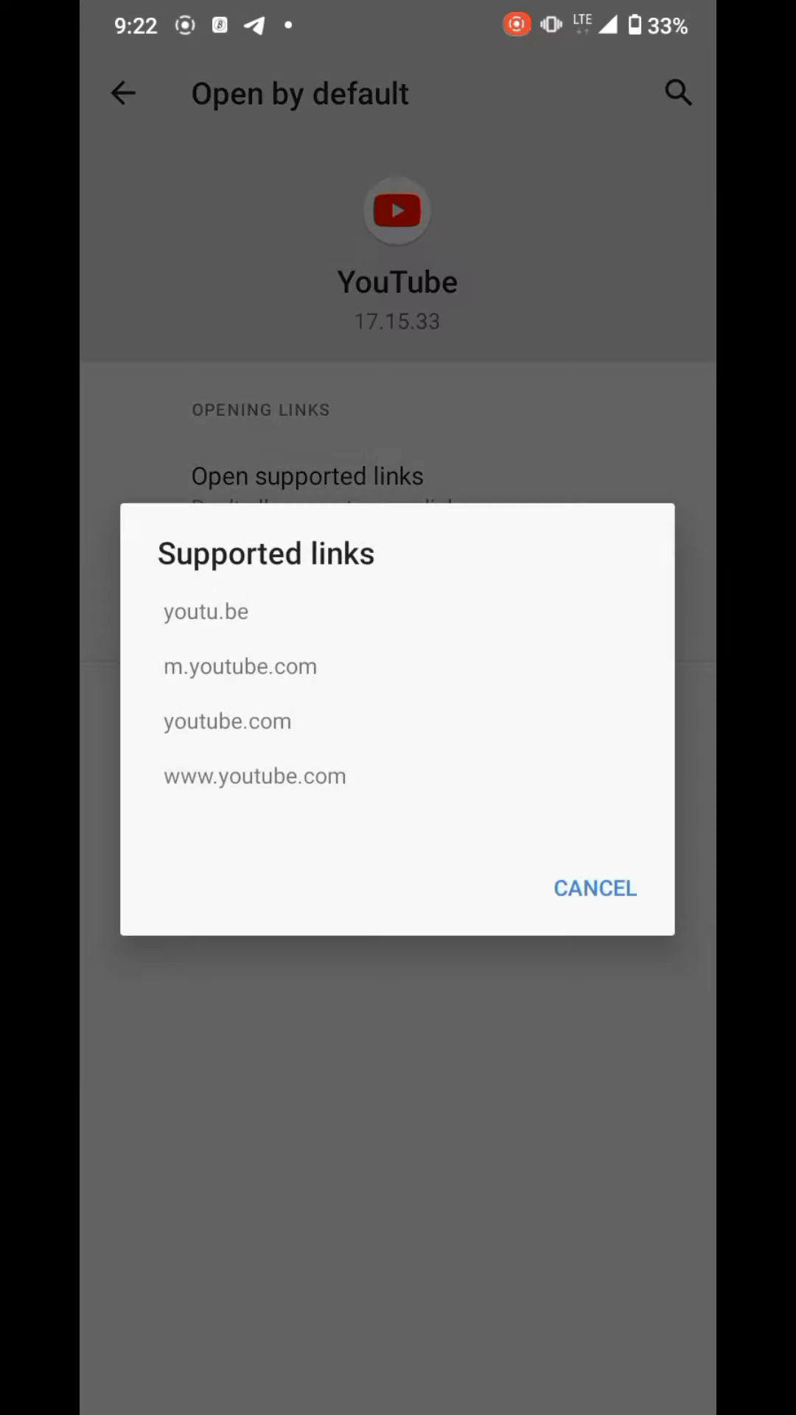
{"action": "left_click", "coordinate": [594, 887]}
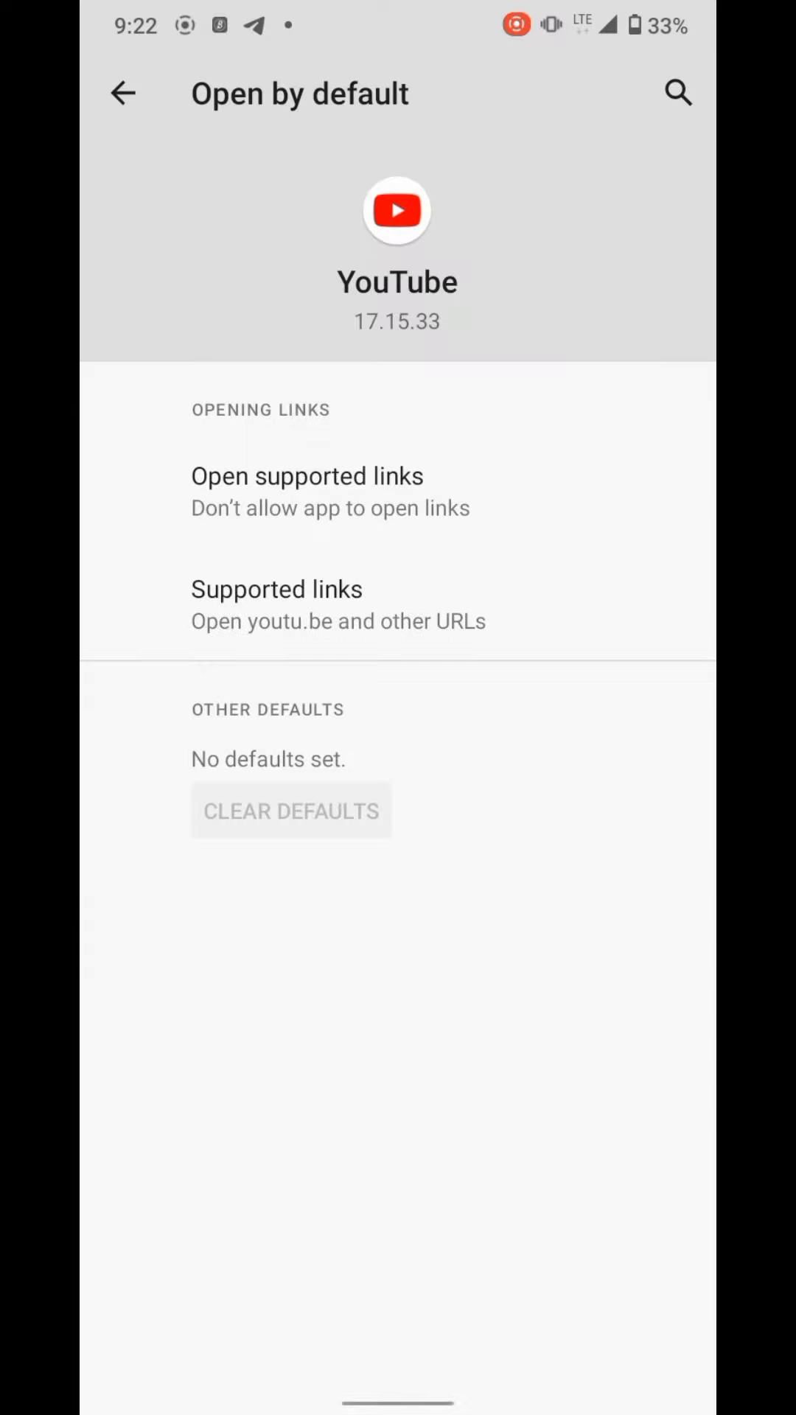
{"action": "left_click_drag", "start_coordinate": [398, 1402], "coordinate": [442, 1205]}
{"action": "left_click_drag", "start_coordinate": [277, 664], "coordinate": [608, 664]}
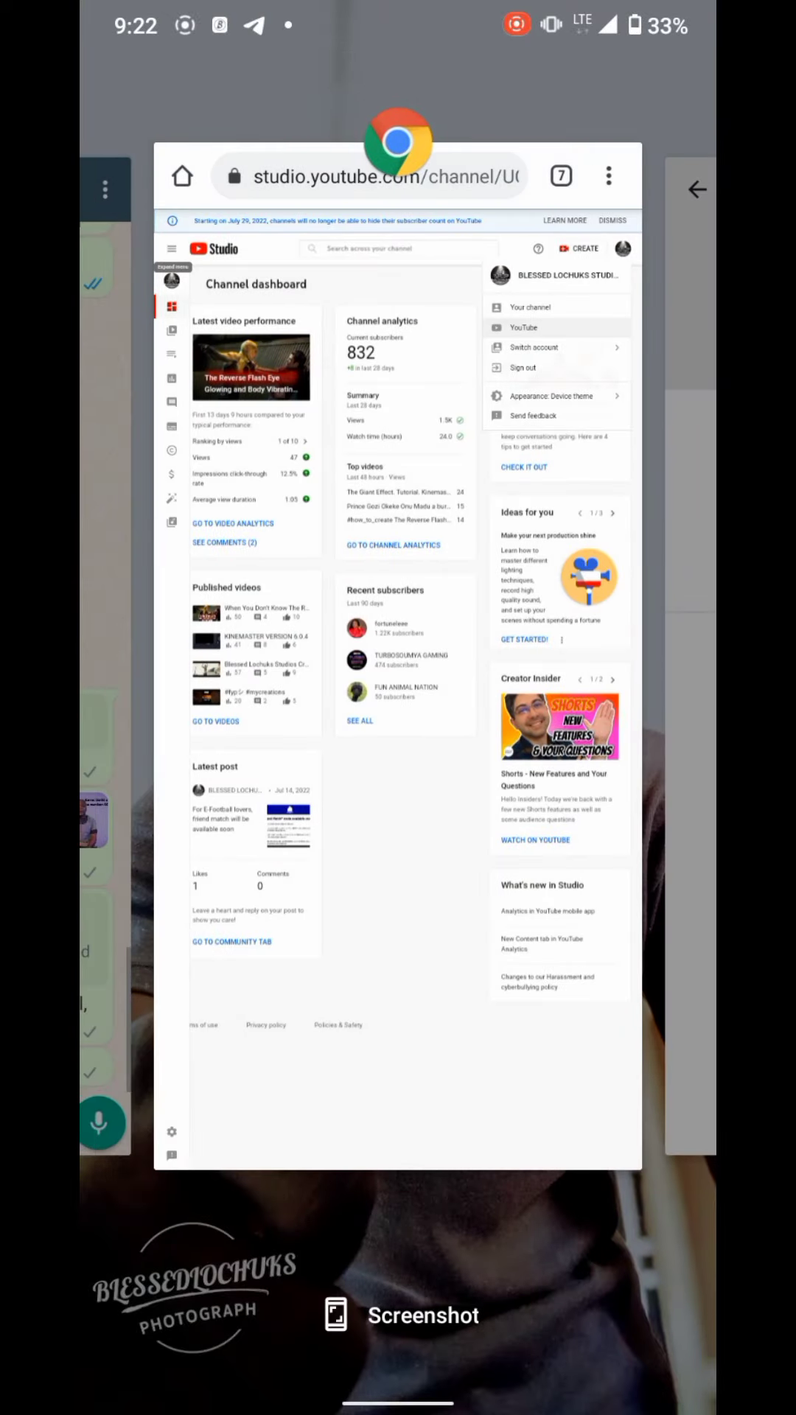
Step: Go from the Studio dashboard to YouTube's home feed and open Settings from the sidebar
{"action": "left_click", "coordinate": [365, 663]}
{"action": "left_click", "coordinate": [621, 291]}
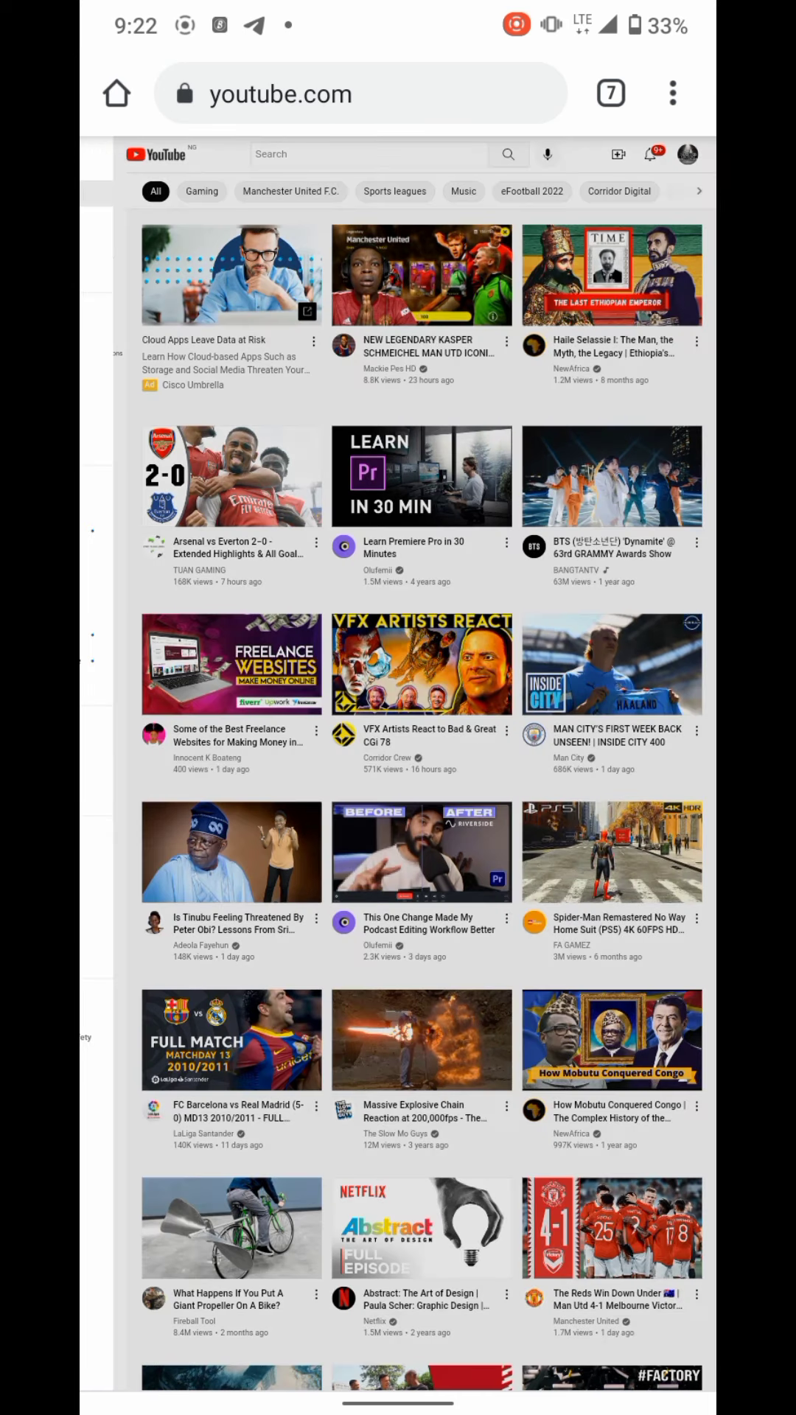
{"action": "left_click", "coordinate": [102, 154]}
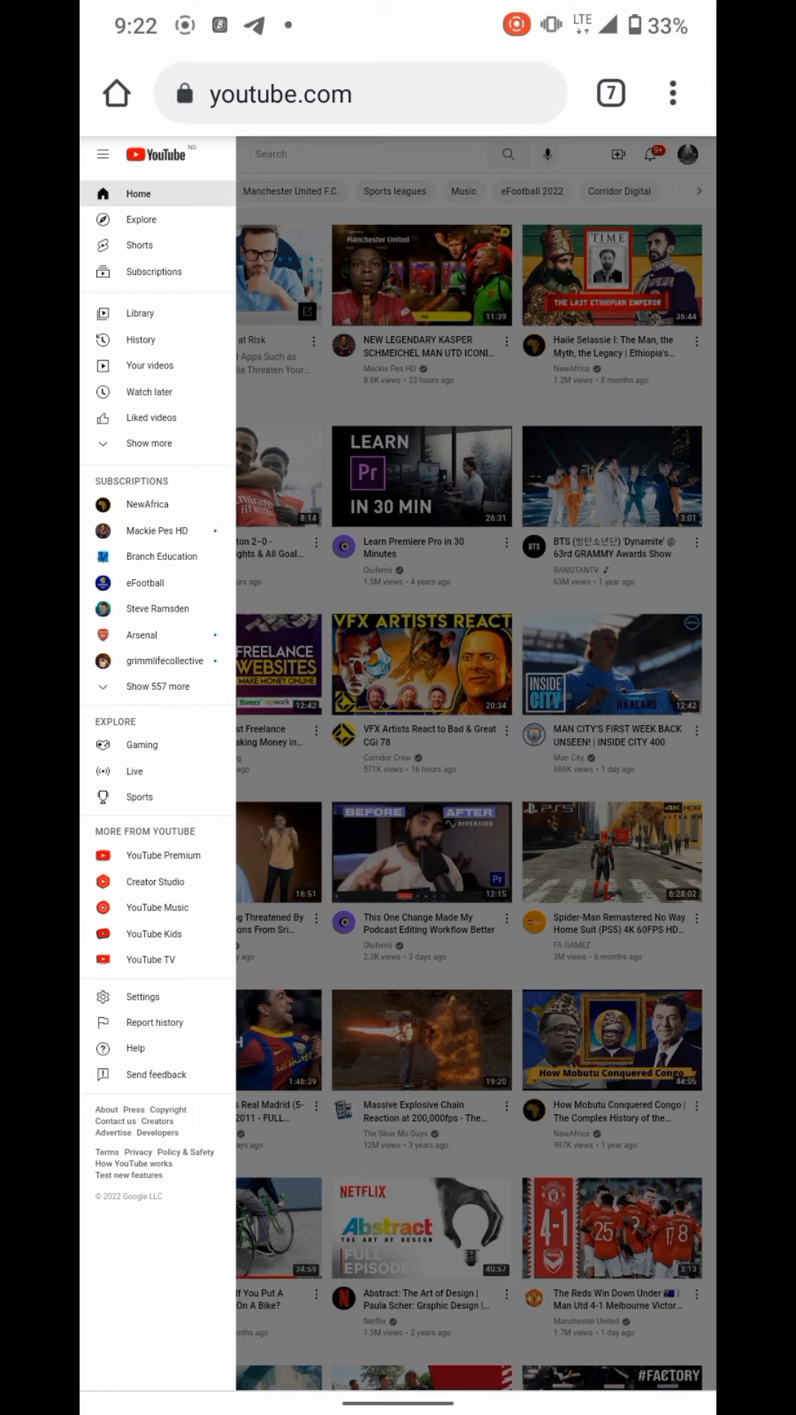
{"action": "left_click", "coordinate": [143, 996]}
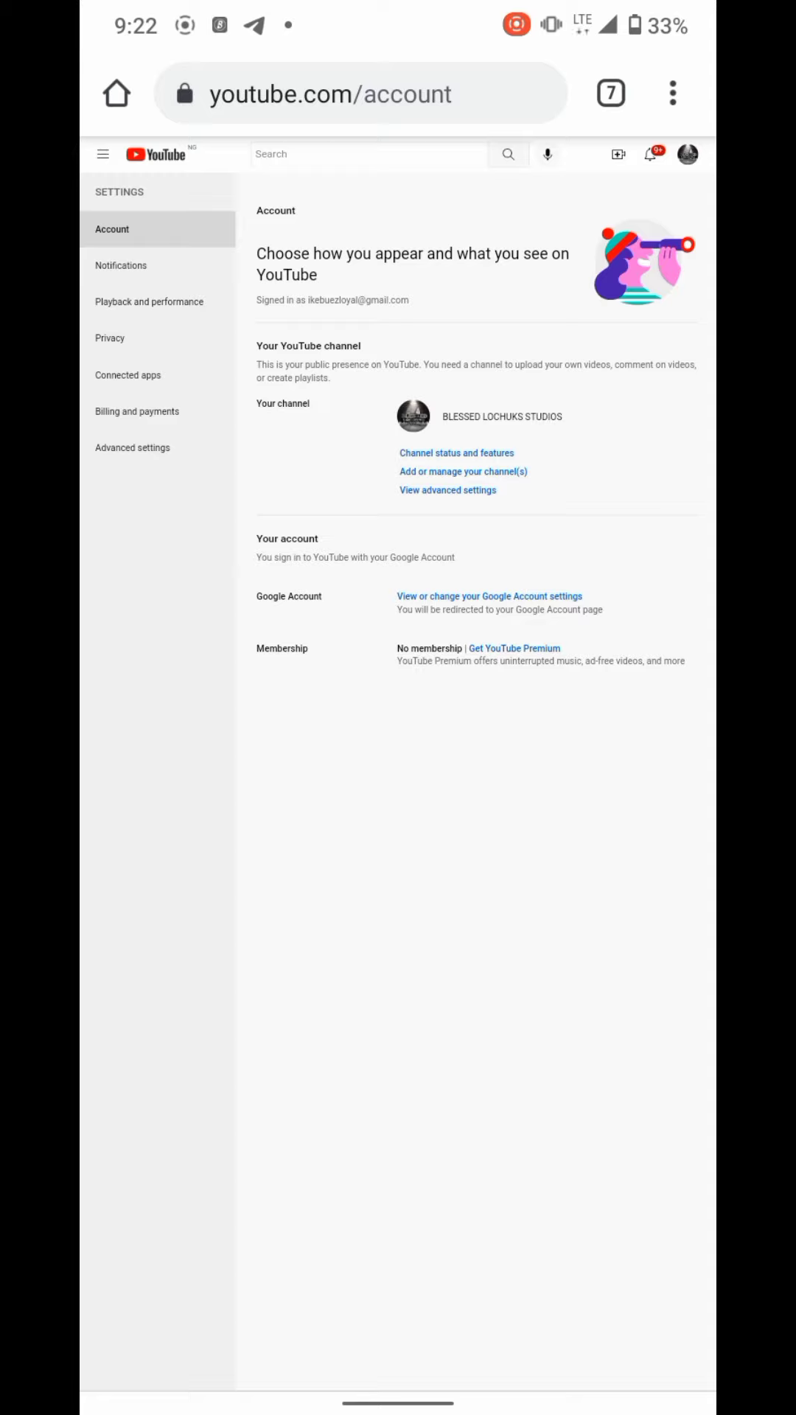
Step: Scroll the channel list, open Advanced settings showing User and Channel IDs, and bring up the account menu
{"action": "left_click_drag", "start_coordinate": [360, 668], "coordinate": [234, 671]}
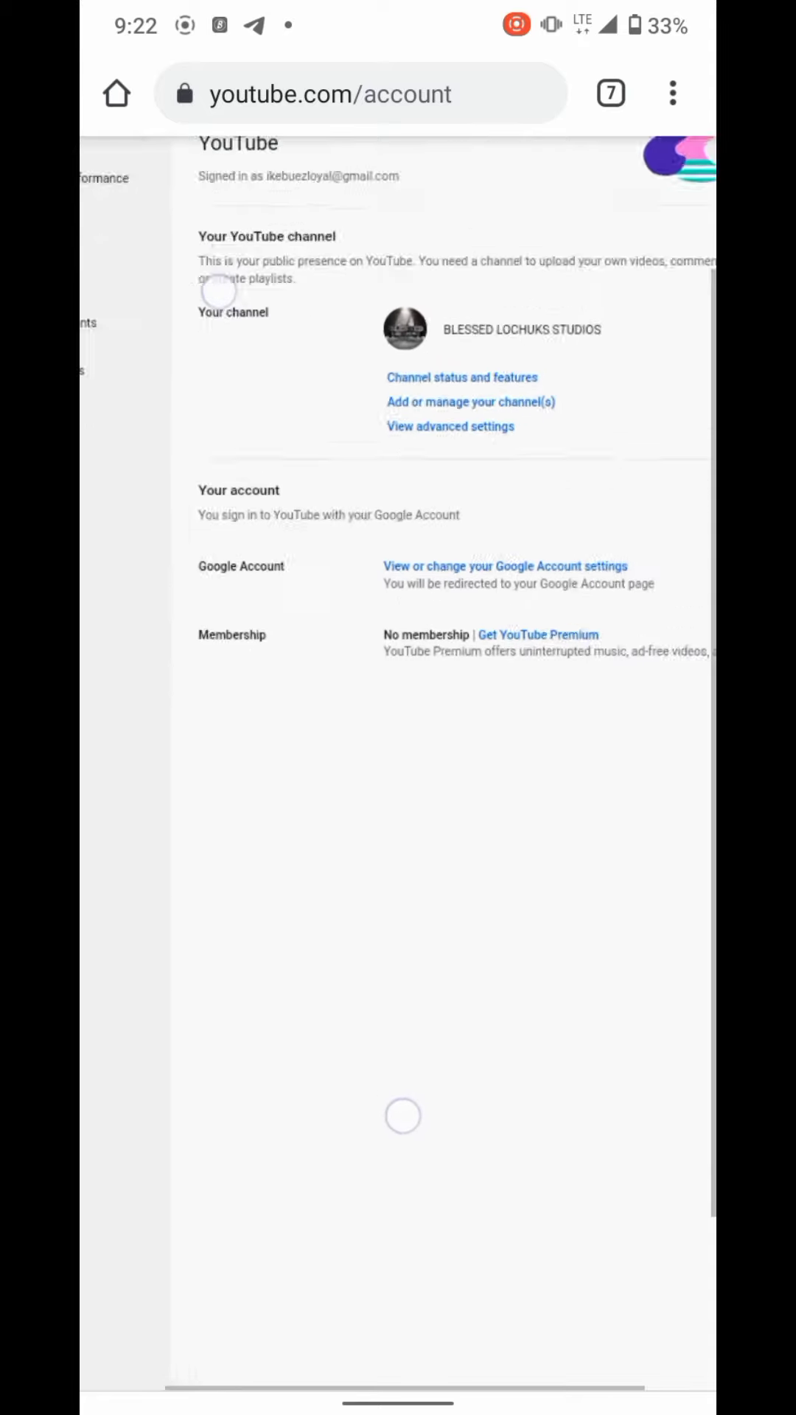
{"action": "scroll", "coordinate": [398, 708], "scroll_direction": "up", "scroll_amount": 3}
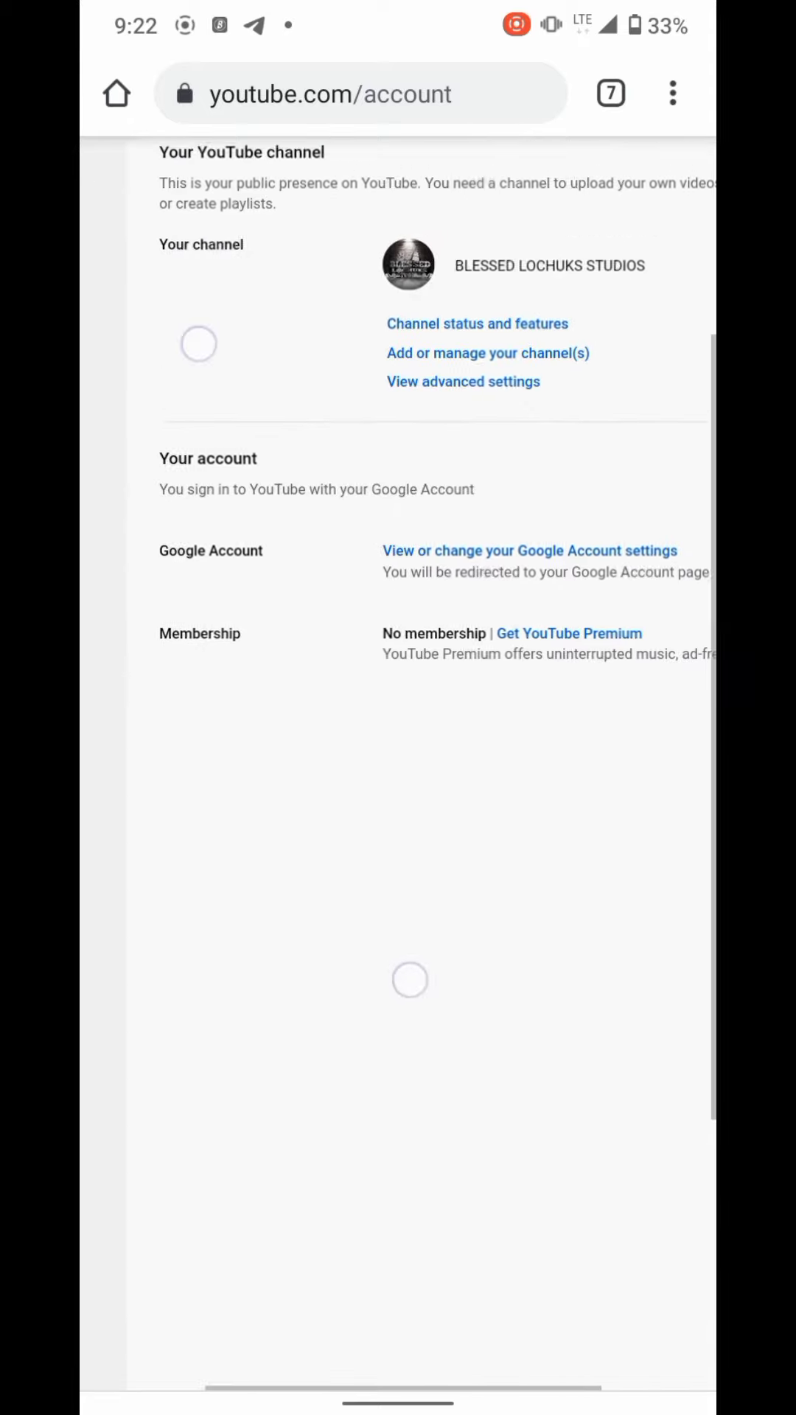
{"action": "scroll", "coordinate": [397, 708], "scroll_direction": "up", "scroll_amount": 2}
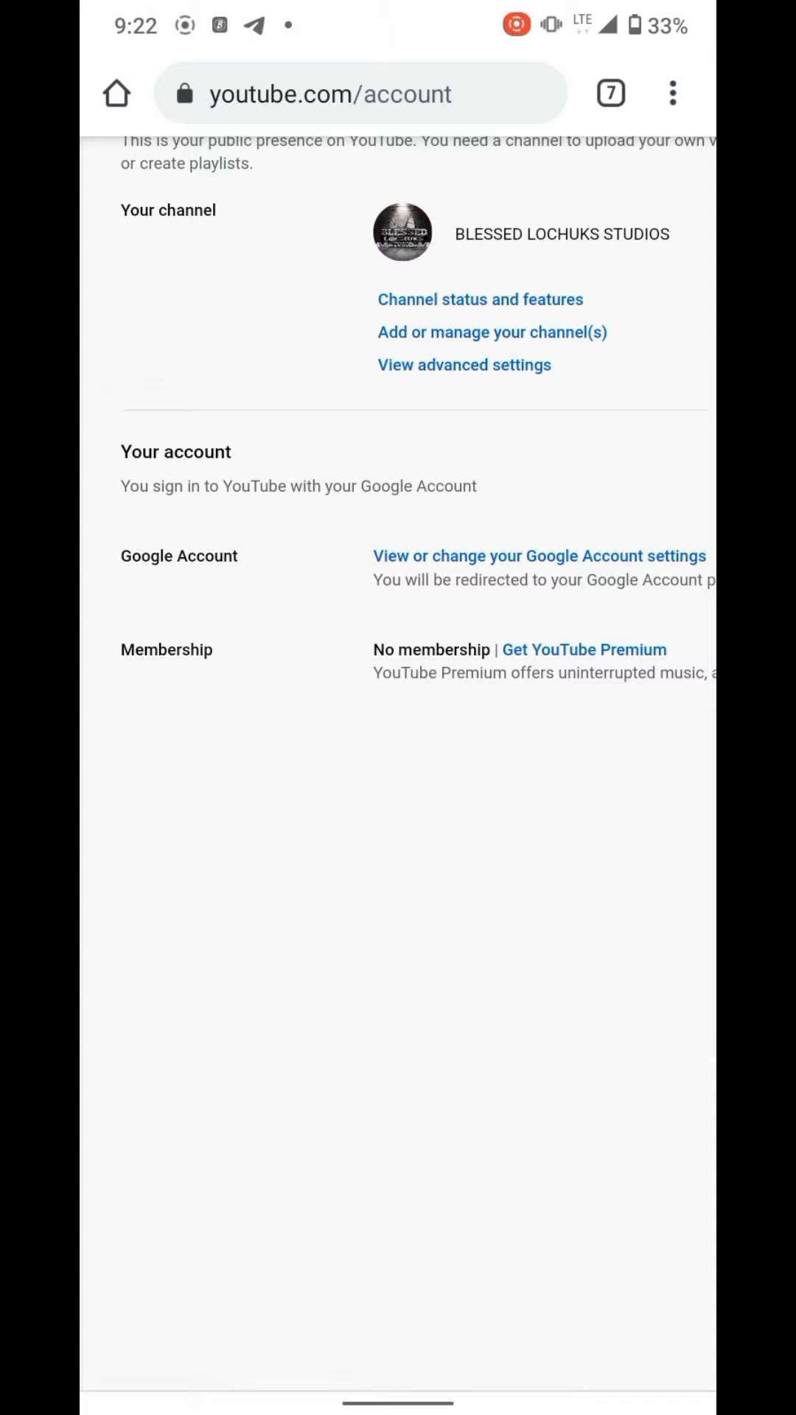
{"action": "mouse_move", "coordinate": [590, 870]}
{"action": "left_mouse_down"}
{"action": "mouse_move", "coordinate": [460, 884]}
{"action": "mouse_move", "coordinate": [440, 931]}
{"action": "mouse_move", "coordinate": [407, 940]}
{"action": "left_mouse_up"}
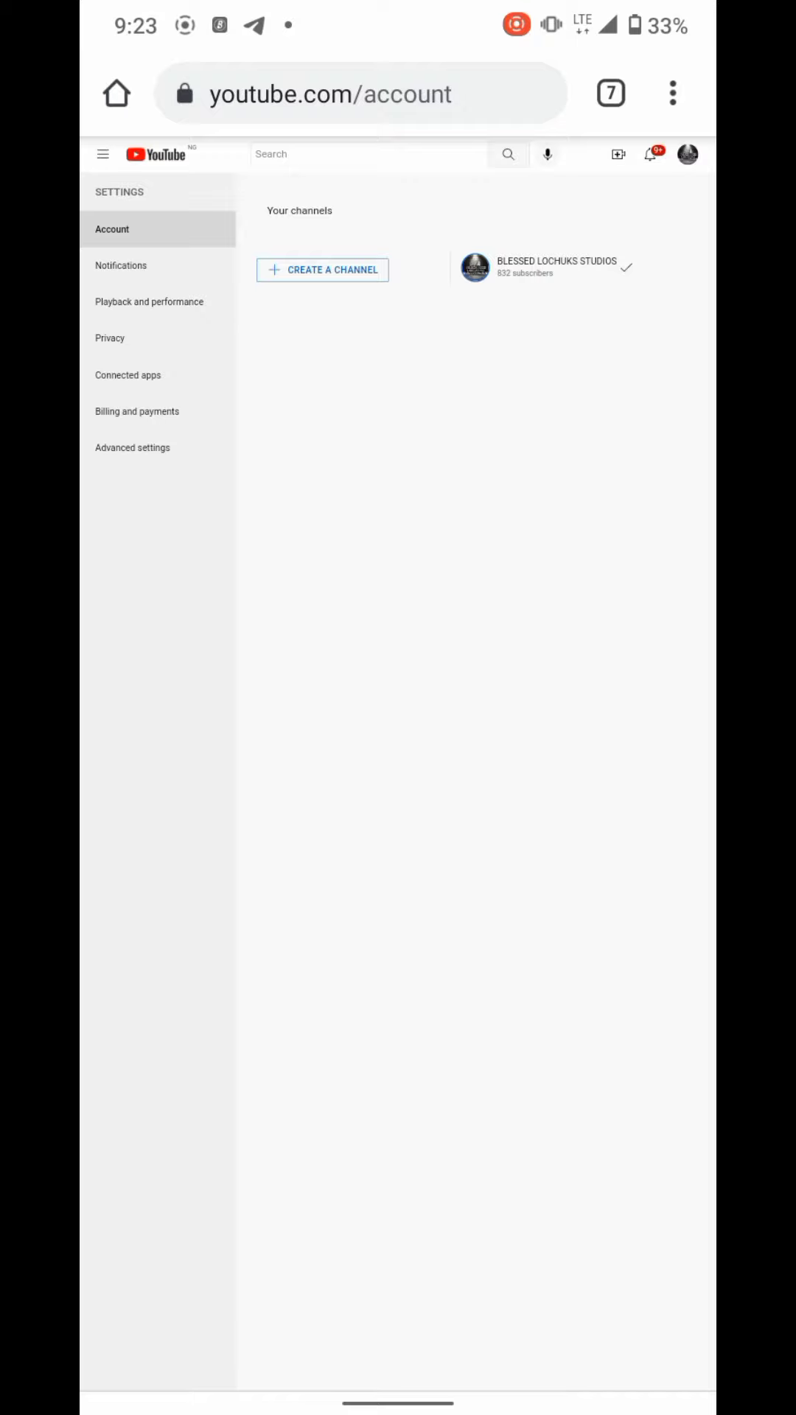
{"action": "left_click", "coordinate": [131, 447]}
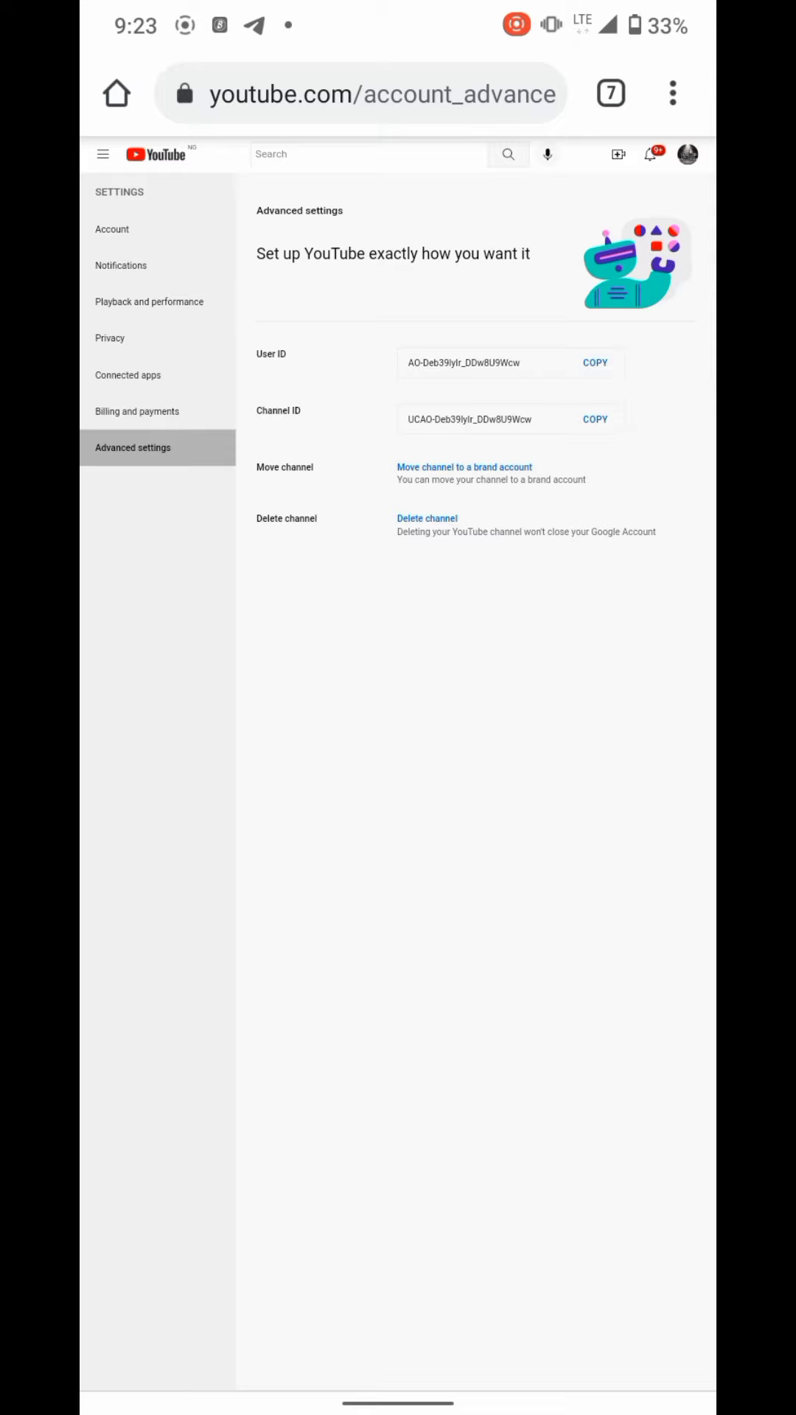
{"action": "left_click", "coordinate": [687, 153]}
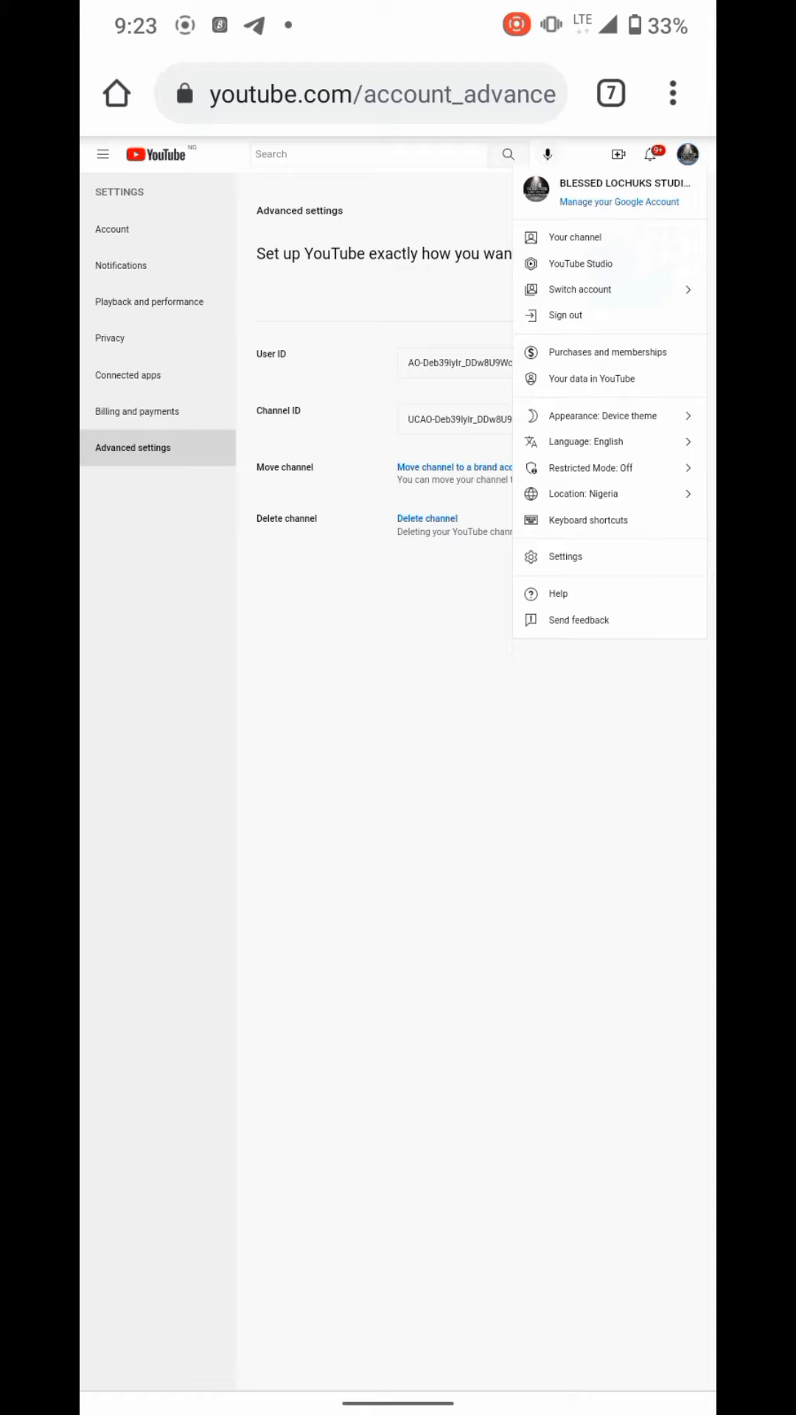
Step: Choose 'Your channel' from the avatar menu to reach the channel page
{"action": "left_click", "coordinate": [575, 236]}
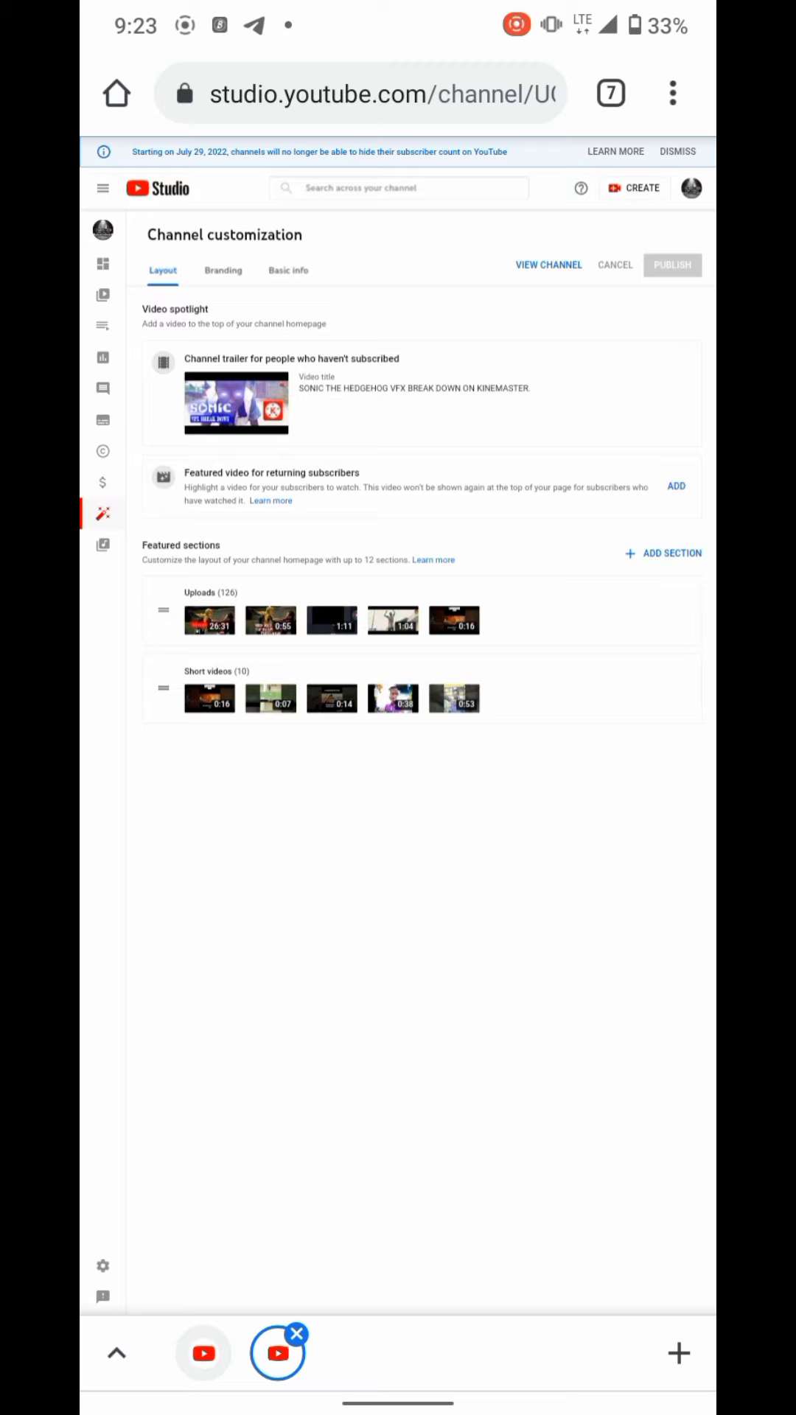
Step: Open the Branding tab and zoom and pan over the profile picture and banner image
{"action": "left_click", "coordinate": [223, 270]}
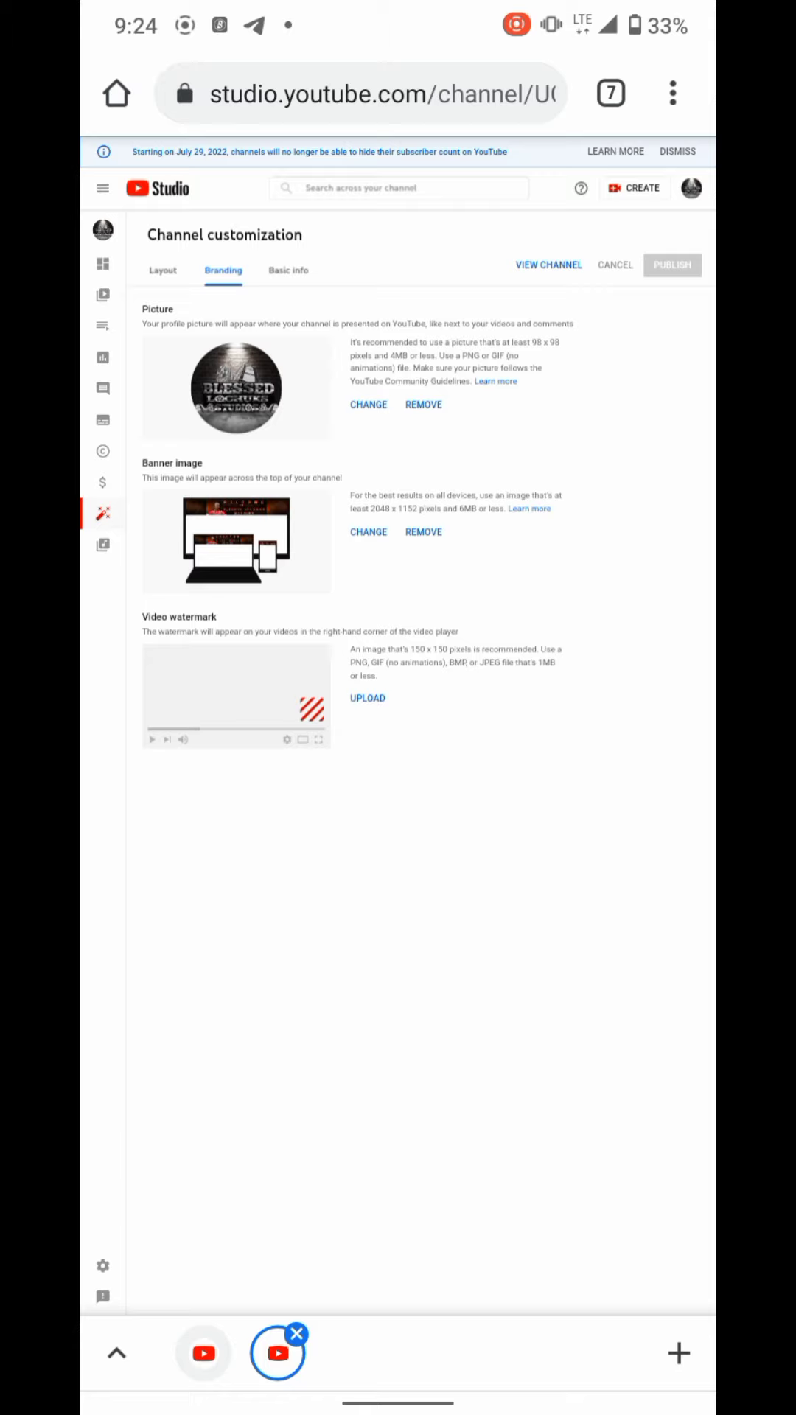
{"action": "scroll", "coordinate": [447, 586], "scroll_direction": "down", "scroll_amount": 2}
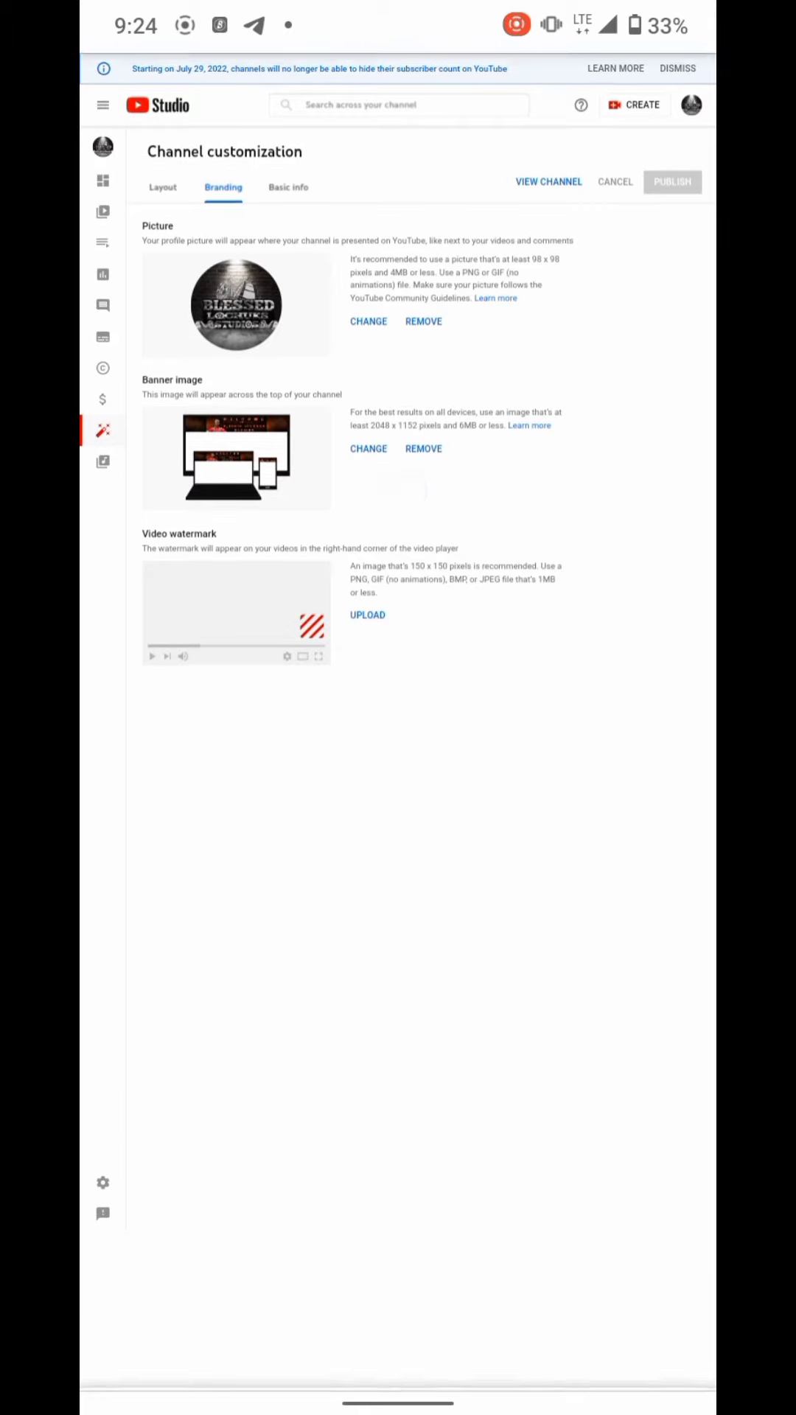
{"action": "left_click", "coordinate": [367, 531]}
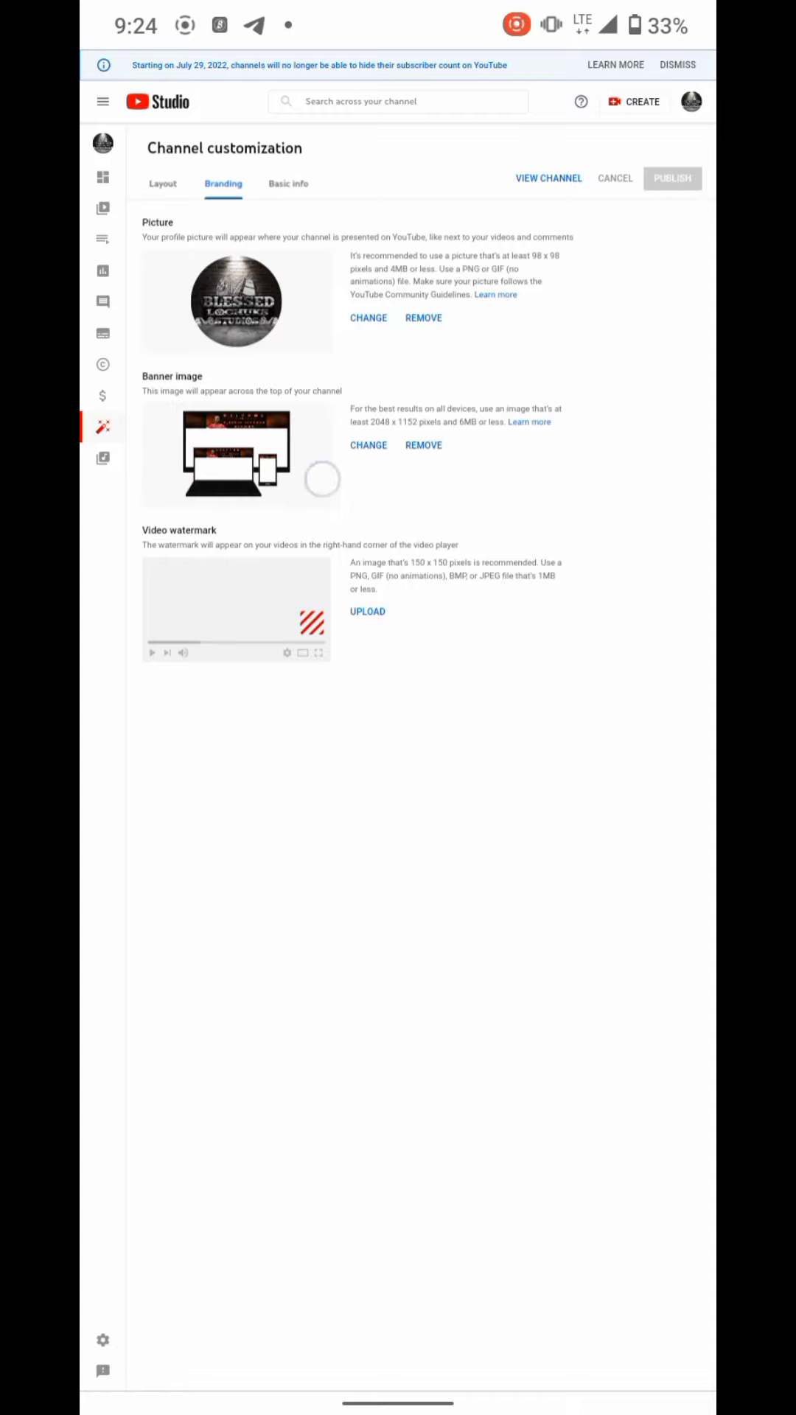
{"action": "scroll", "coordinate": [222, 498], "scroll_direction": "up", "scroll_amount": 2}
{"action": "scroll", "coordinate": [174, 676], "scroll_direction": "up", "scroll_amount": 2}
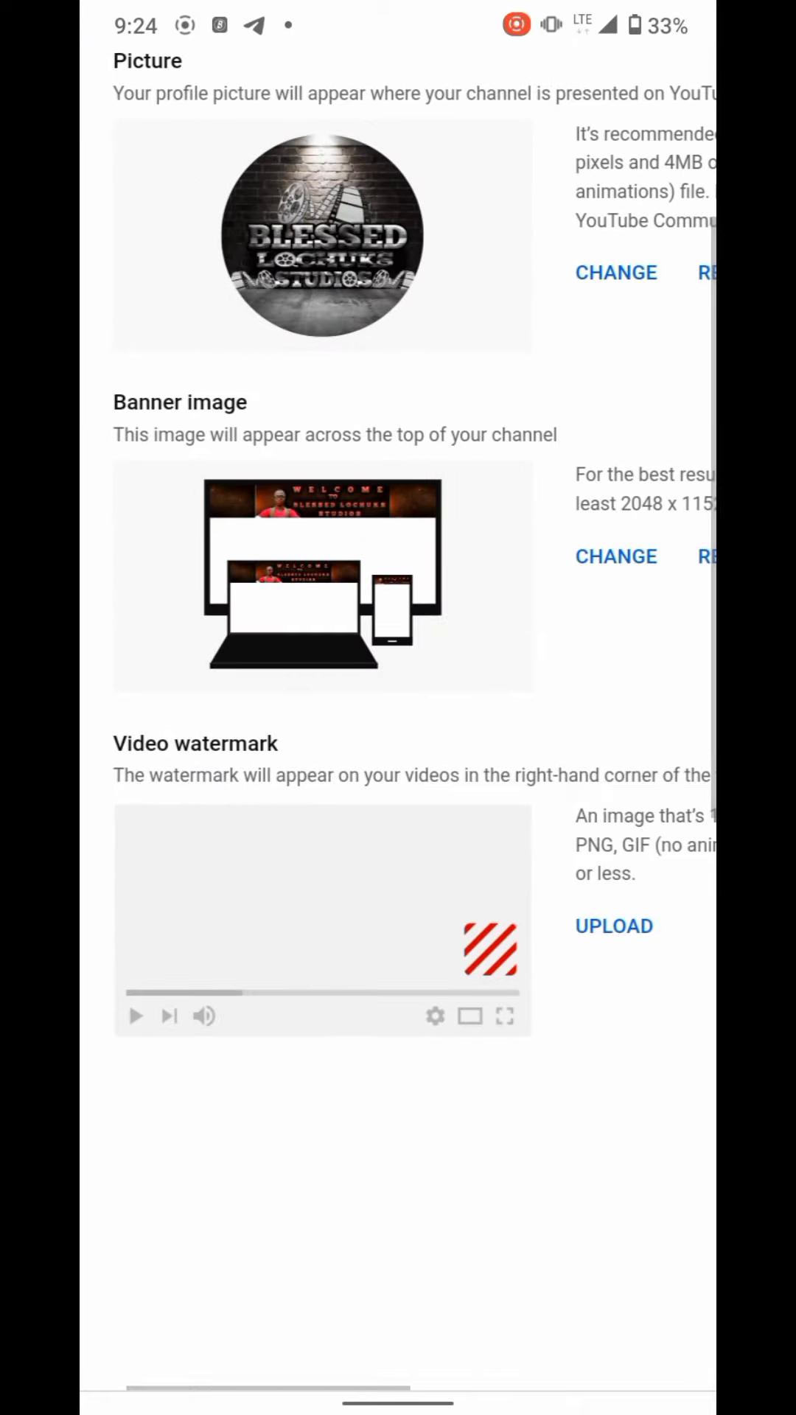
{"action": "left_click_drag", "start_coordinate": [283, 654], "coordinate": [192, 654]}
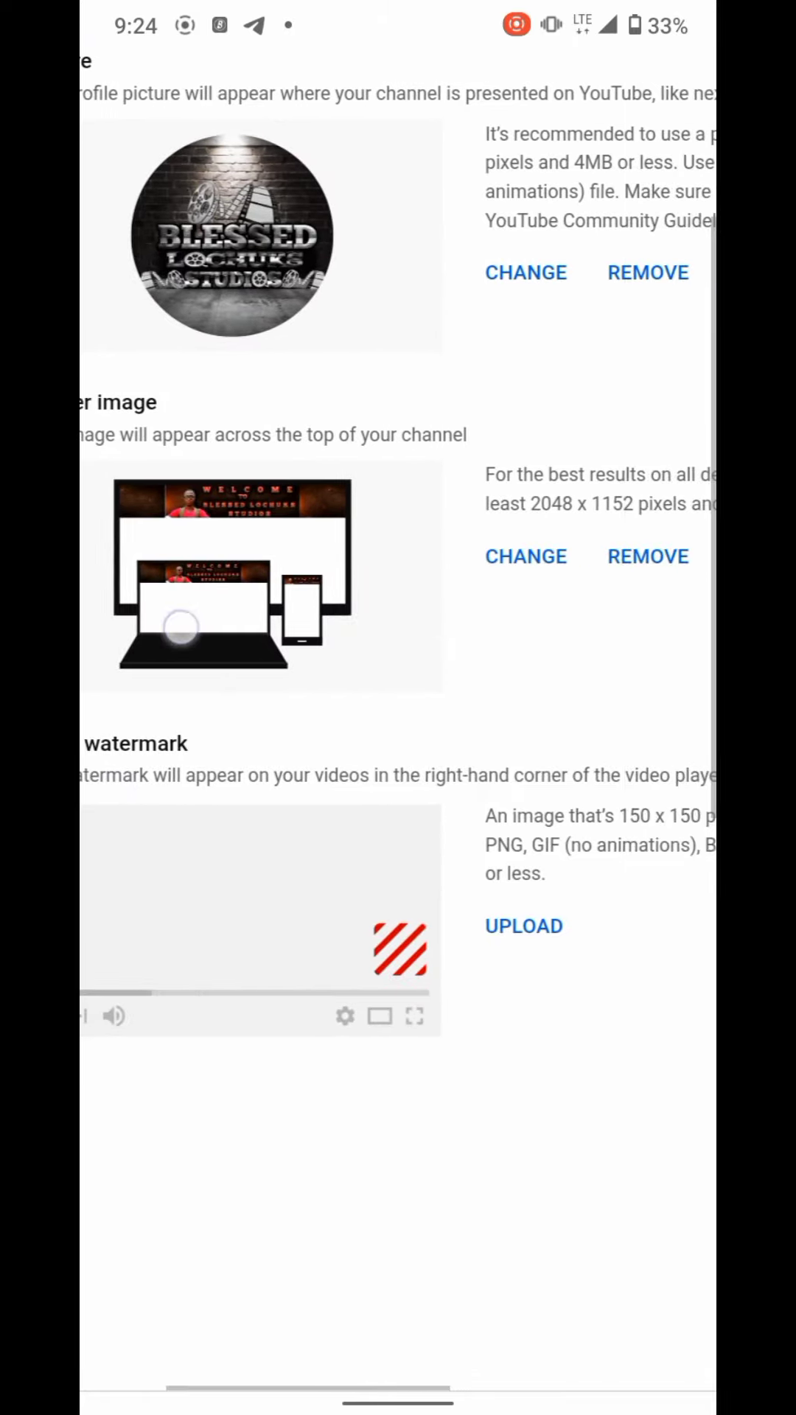
{"action": "left_click_drag", "start_coordinate": [333, 498], "coordinate": [265, 499]}
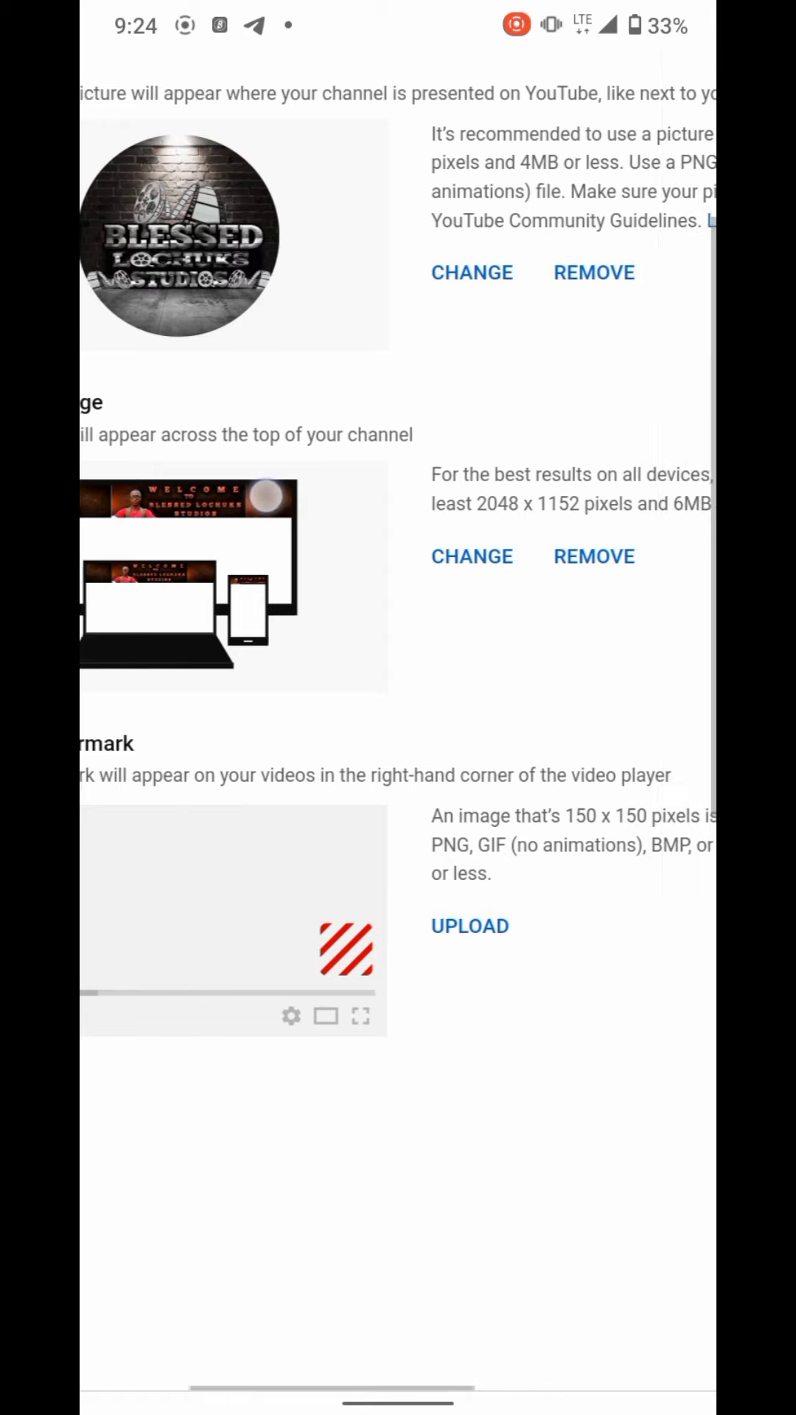
{"action": "scroll", "coordinate": [398, 707], "scroll_direction": "right", "scroll_amount": 1}
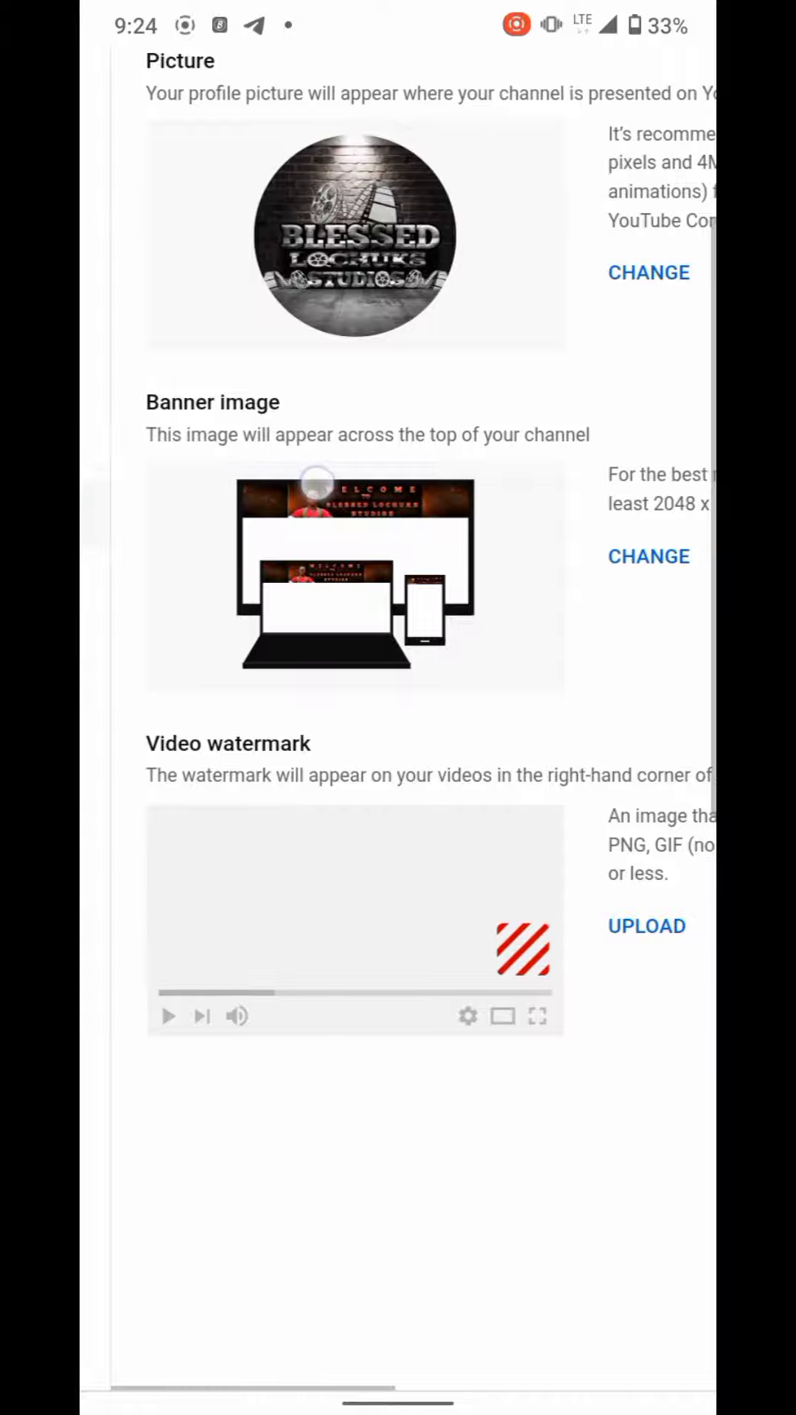
{"action": "scroll", "coordinate": [398, 707], "scroll_direction": "left", "scroll_amount": 3}
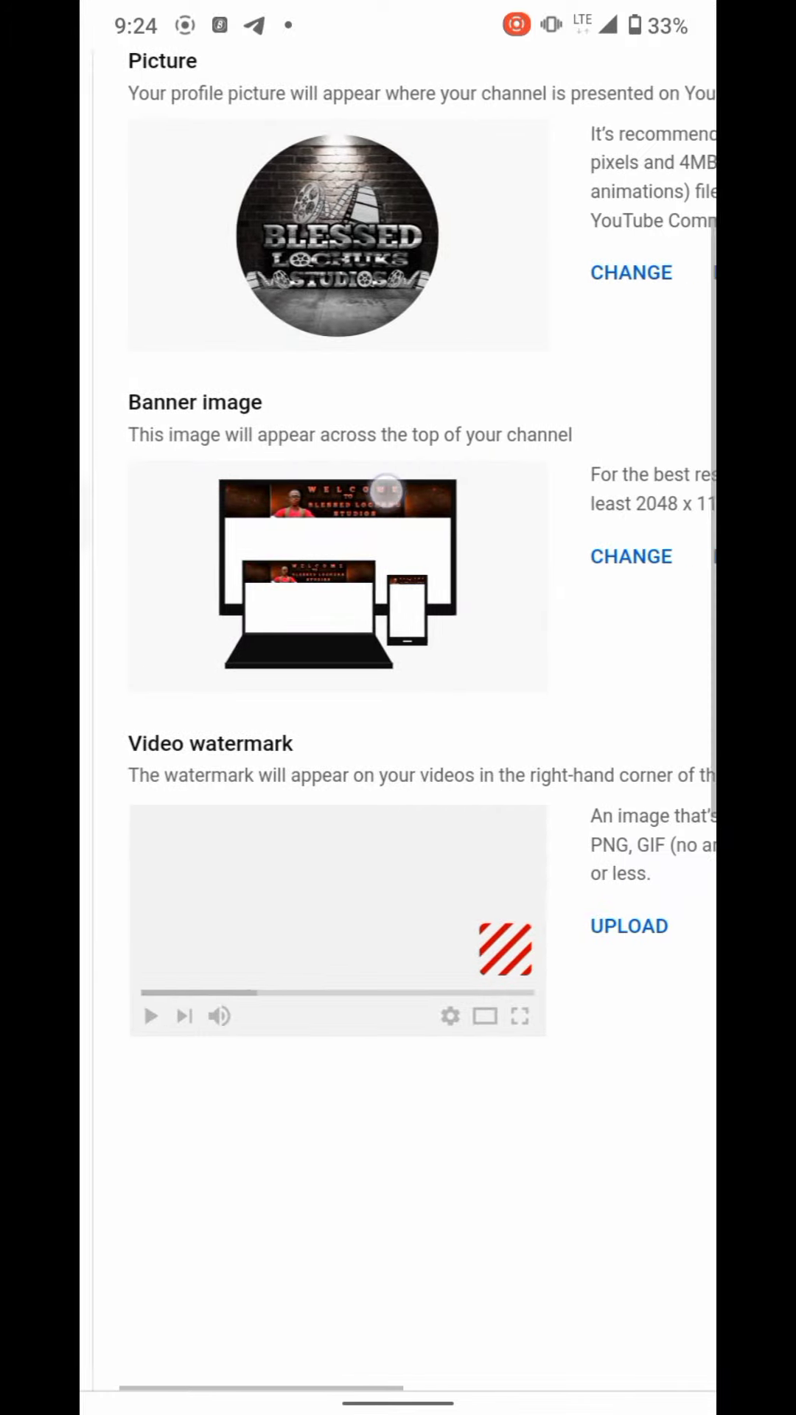
{"action": "scroll", "coordinate": [398, 707], "scroll_direction": "right", "scroll_amount": 4}
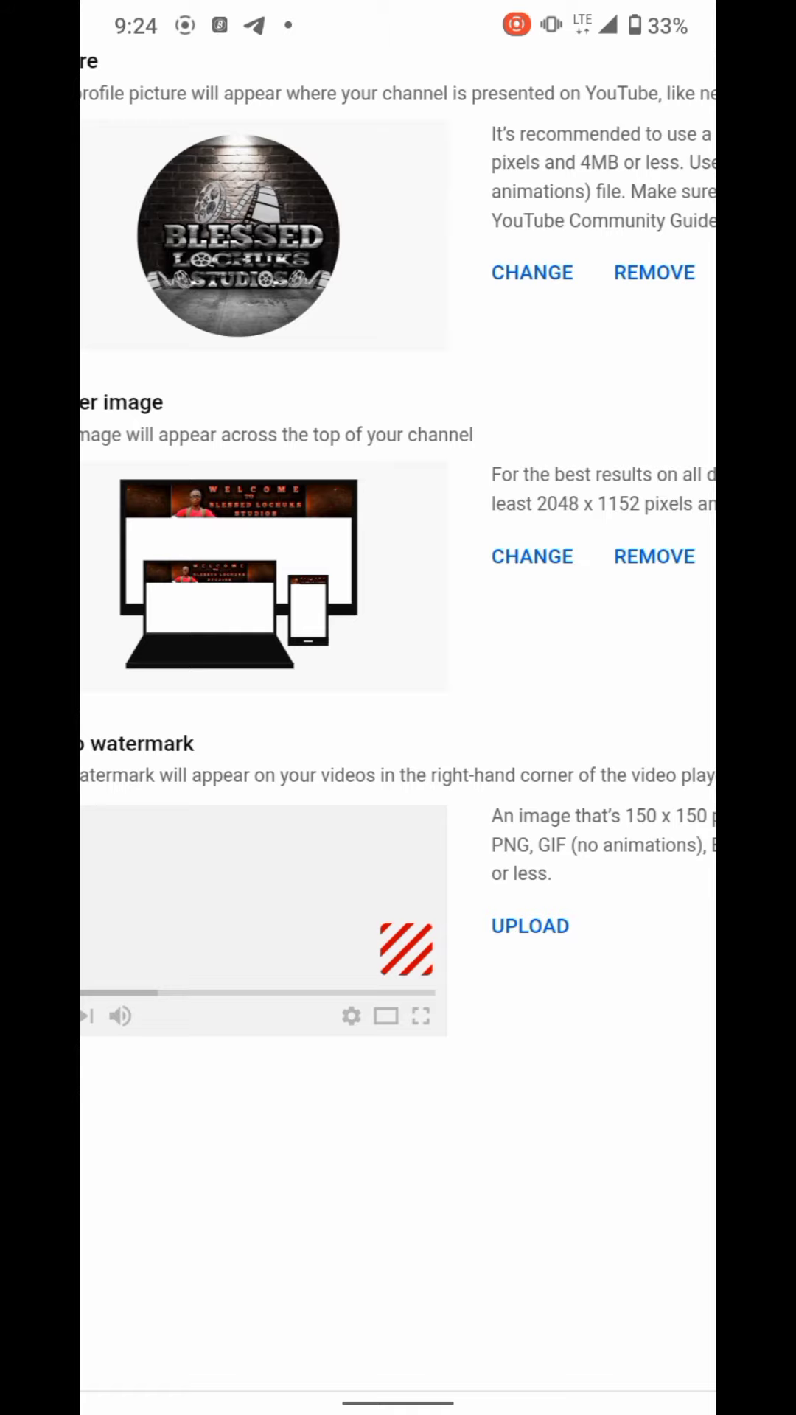
{"action": "scroll", "coordinate": [398, 708], "scroll_direction": "left", "scroll_amount": 3}
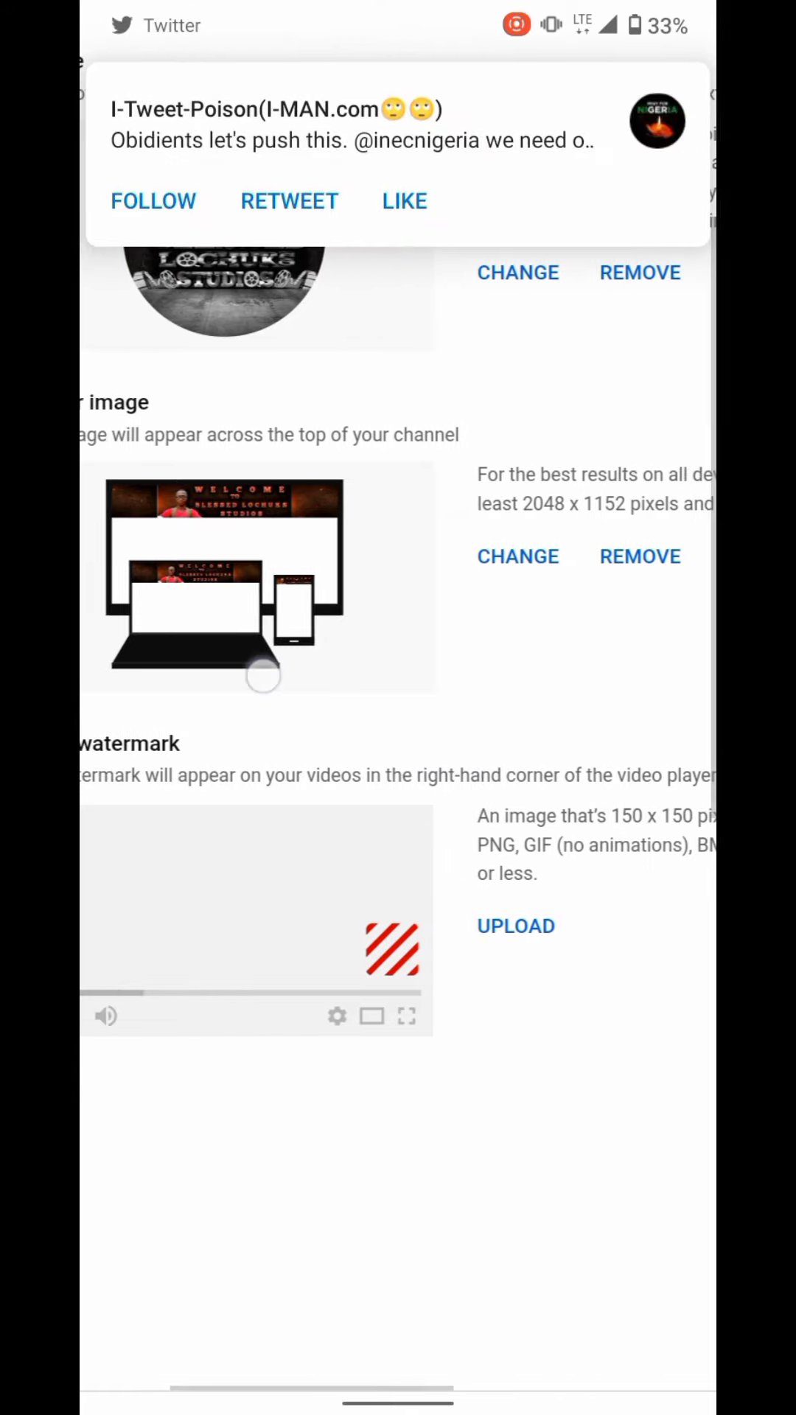
{"action": "scroll", "coordinate": [398, 708], "scroll_direction": "left", "scroll_amount": 2}
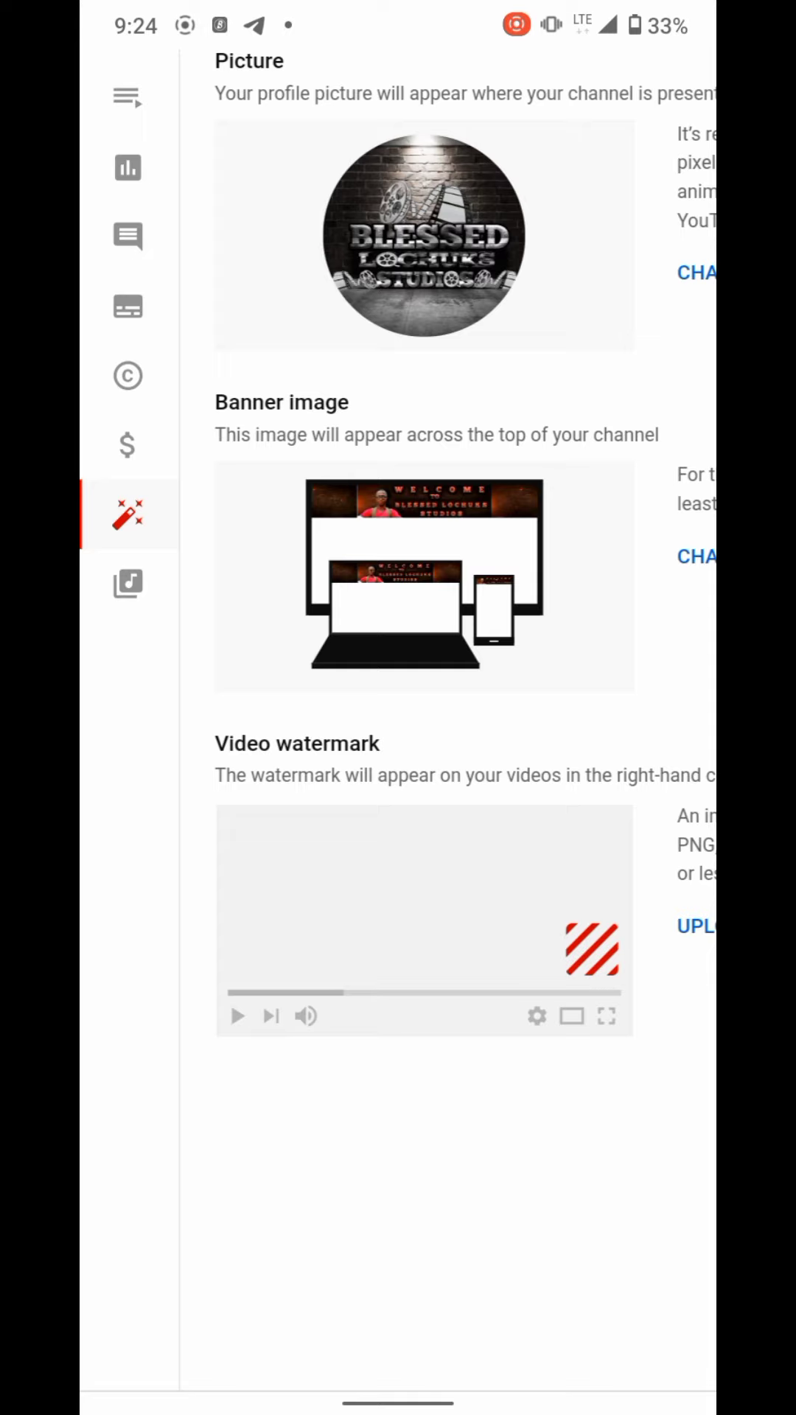
{"action": "scroll", "coordinate": [602, 725], "scroll_direction": "right", "scroll_amount": 5}
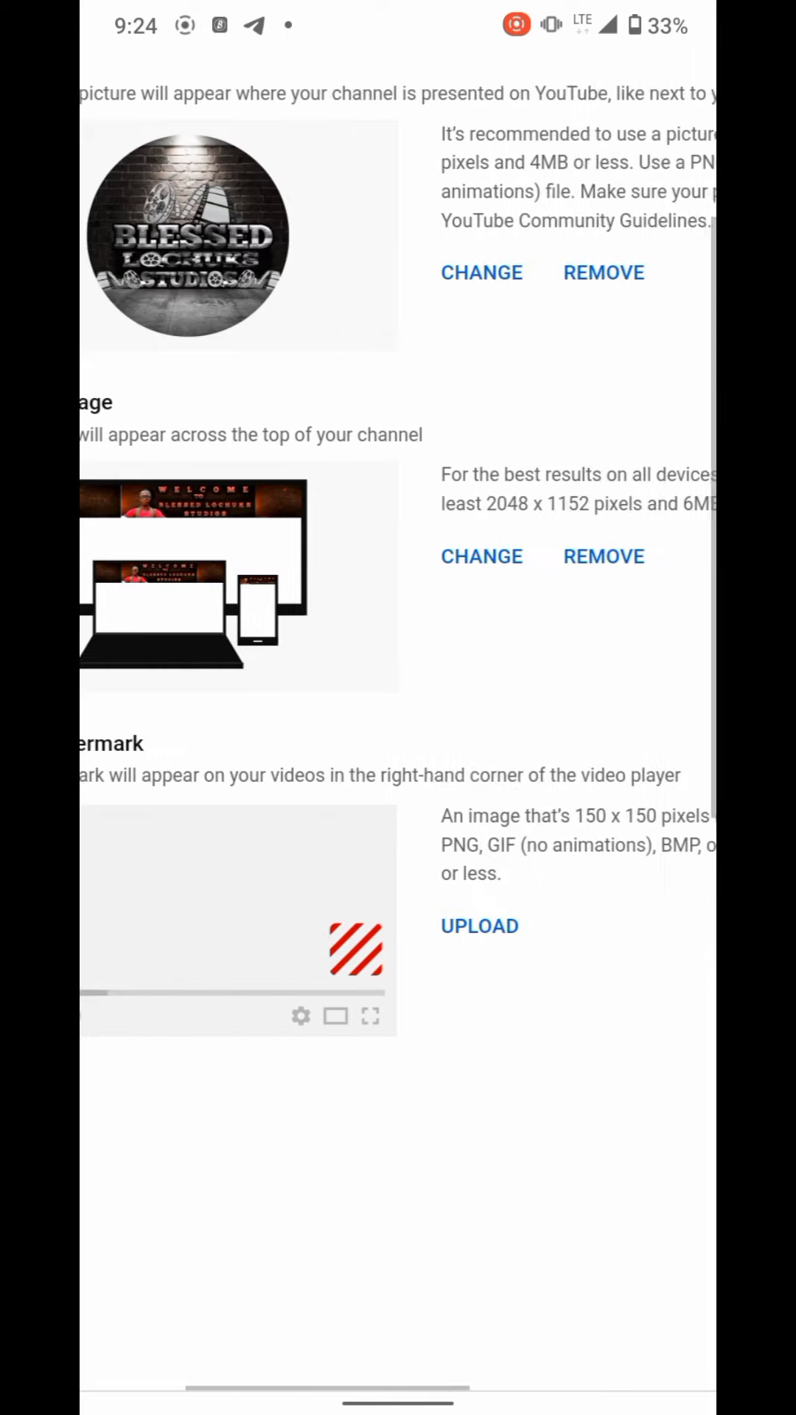
{"action": "scroll", "coordinate": [398, 708], "scroll_direction": "left", "scroll_amount": 5}
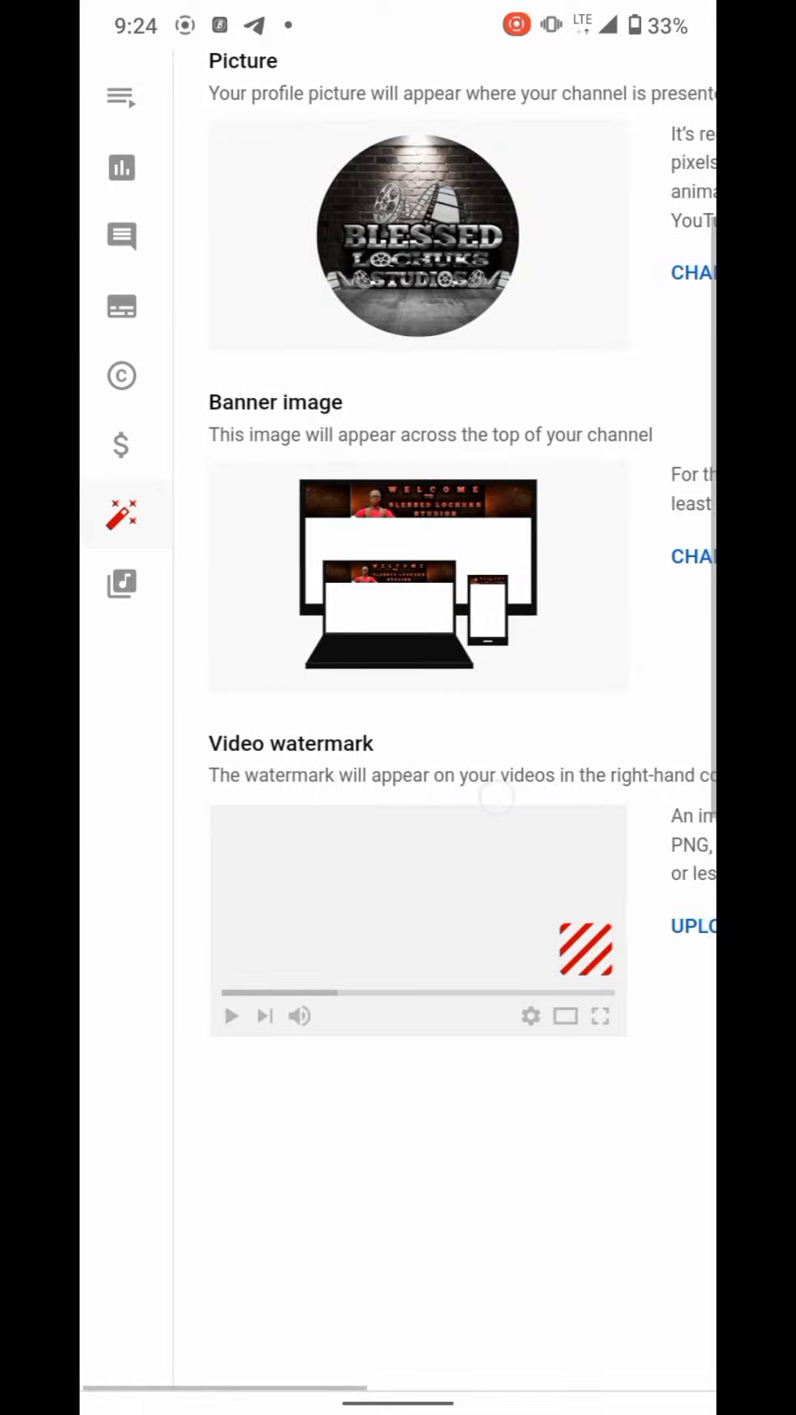